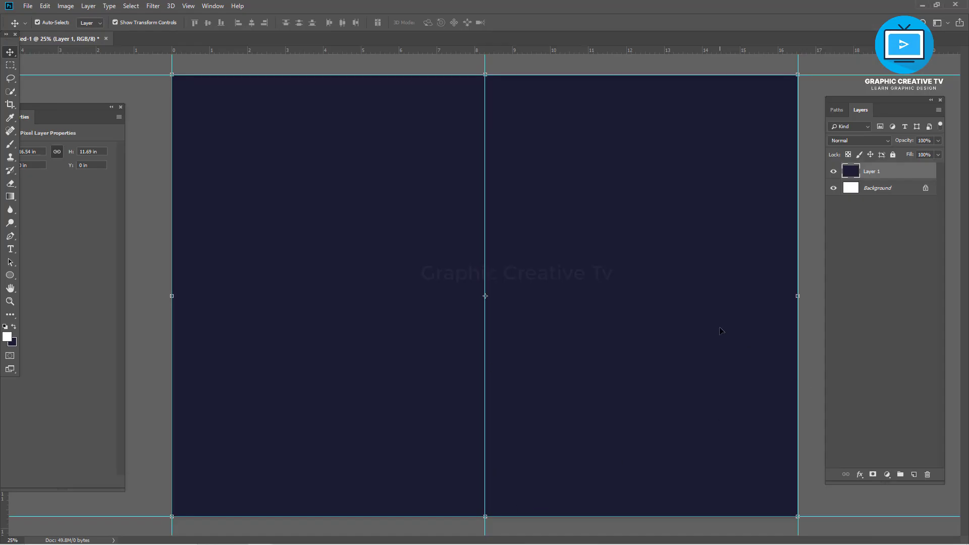
# Step: Check the image size in centimetres, closing the dialog without changes
pyautogui.press('h')
pyautogui.hotkey('ctrl', 'alt', 'i')
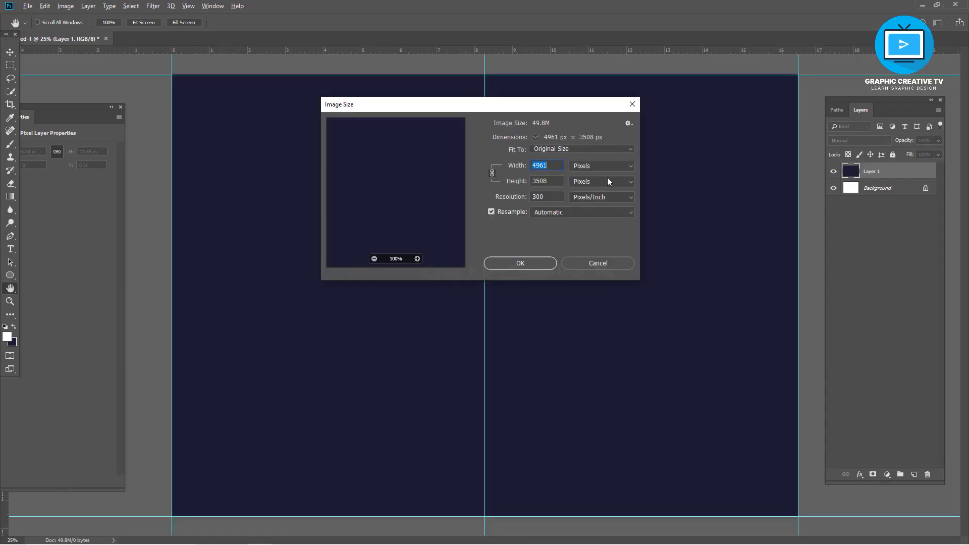
pyautogui.click(608, 182)
pyautogui.click(591, 198)
pyautogui.click(596, 262)
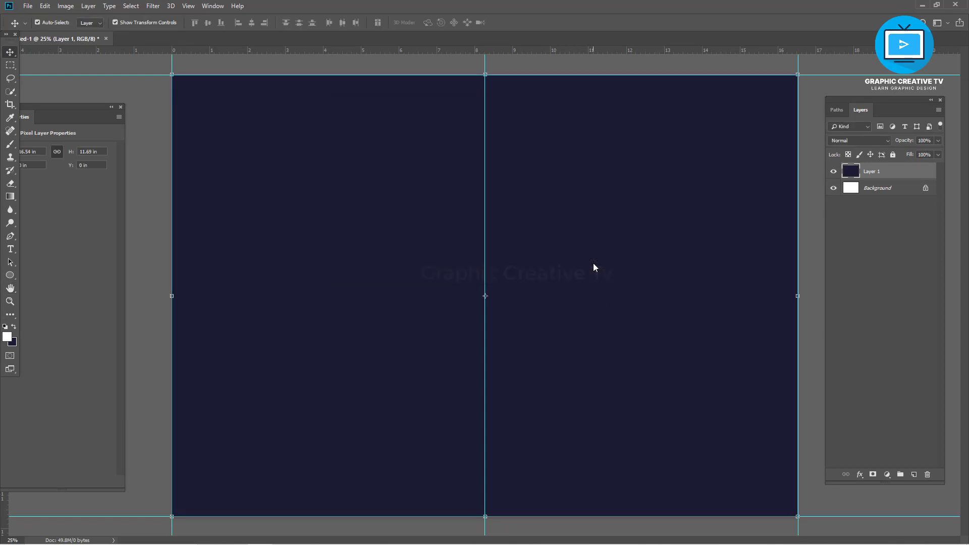
# Step: Draw a large circle, enlarge it about 141% and move it to the right panel's bottom
pyautogui.click(9, 275)
pyautogui.moveTo(562, 239); pyautogui.dragTo(866, 540)
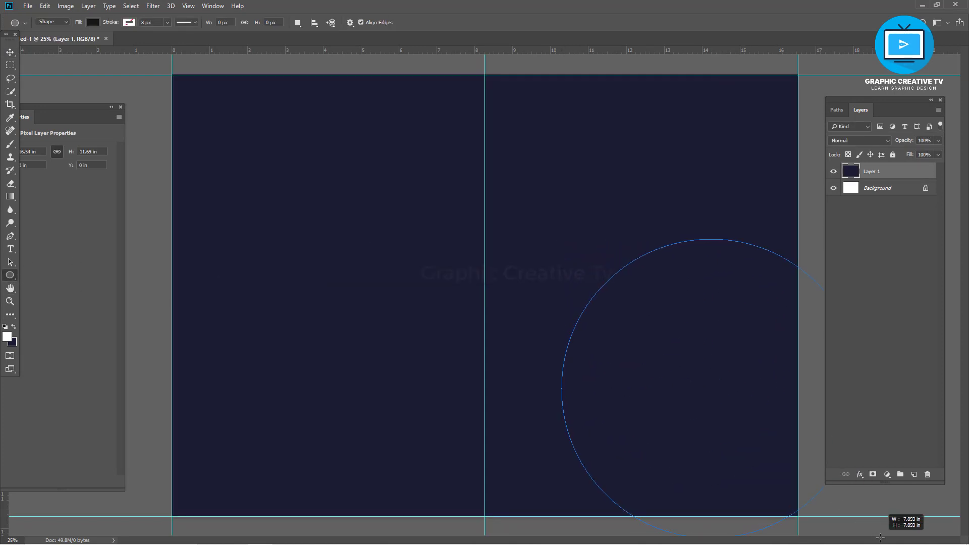
pyautogui.press('v')
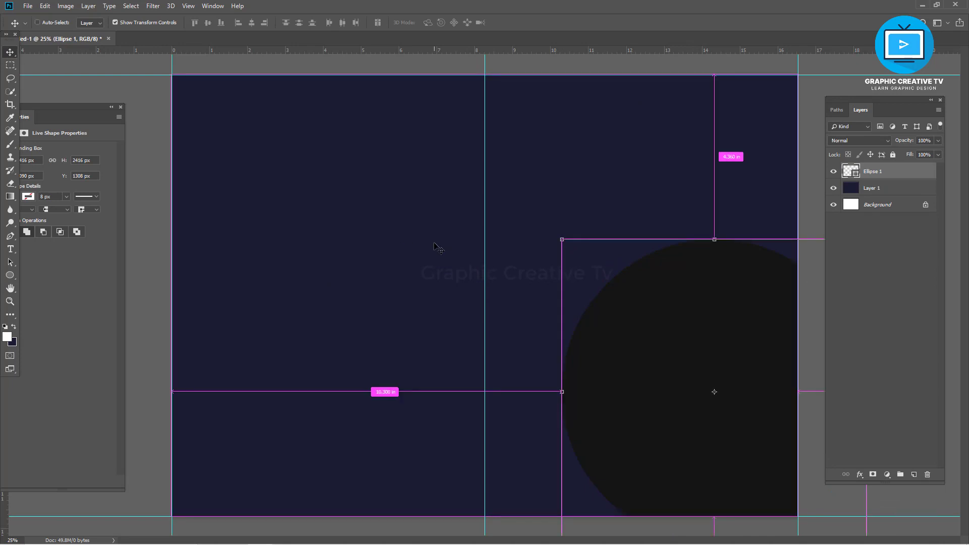
pyautogui.hotkey('ctrl', '-')
pyautogui.moveTo(739, 258); pyautogui.dragTo(789, 219)
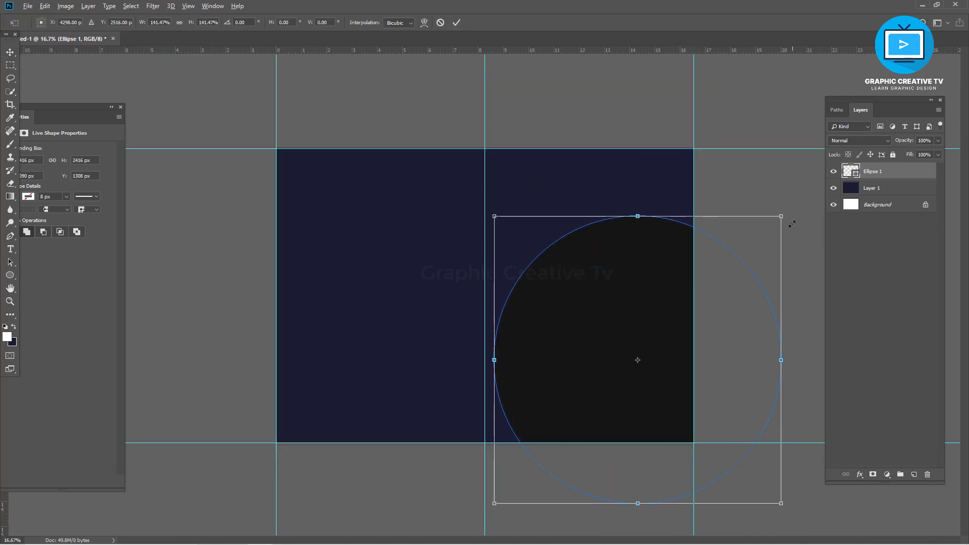
pyautogui.moveTo(634, 349); pyautogui.dragTo(626, 406)
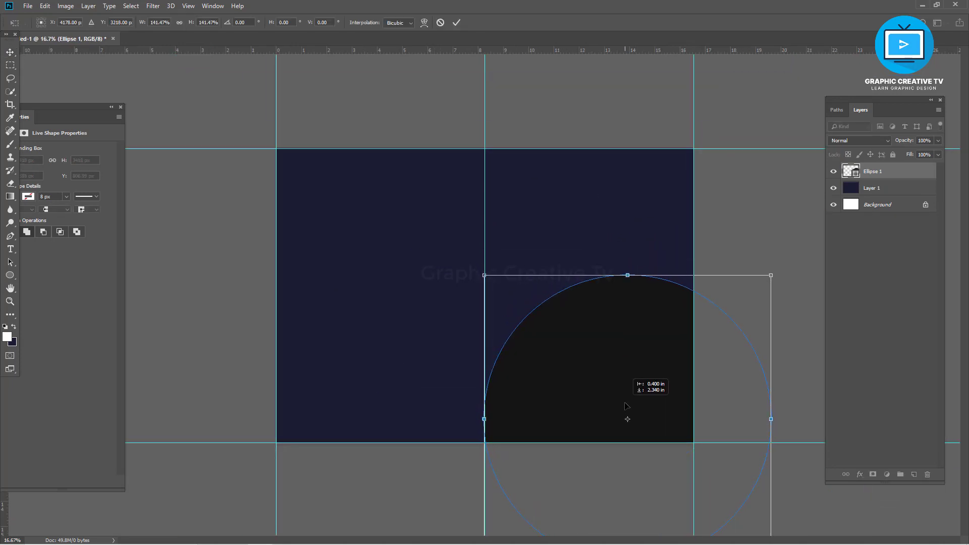
pyautogui.press('Return')
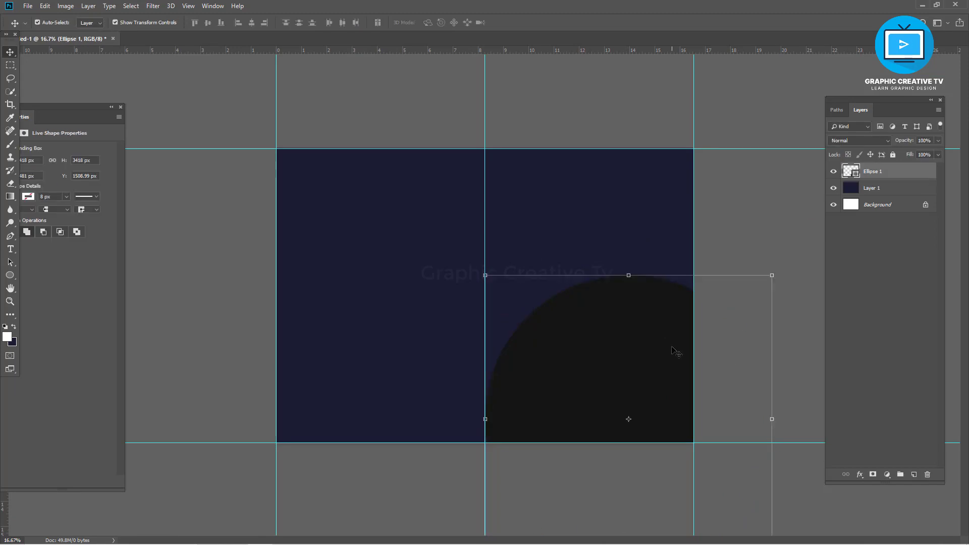
# Step: Duplicate the circle, shrink the copy to about 64% and fill it pink #d5b3b3
pyautogui.hotkey('ctrl', 'j')
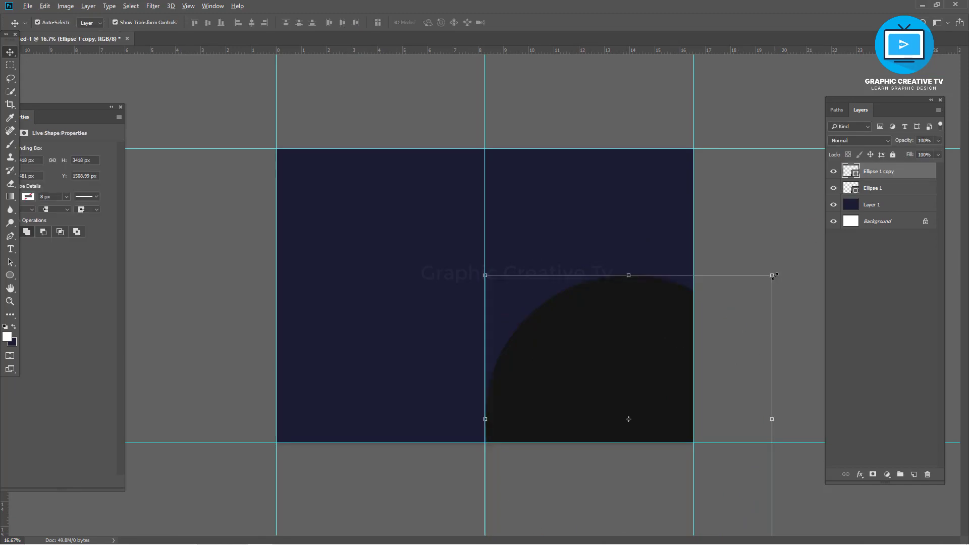
pyautogui.moveTo(773, 275); pyautogui.dragTo(731, 334)
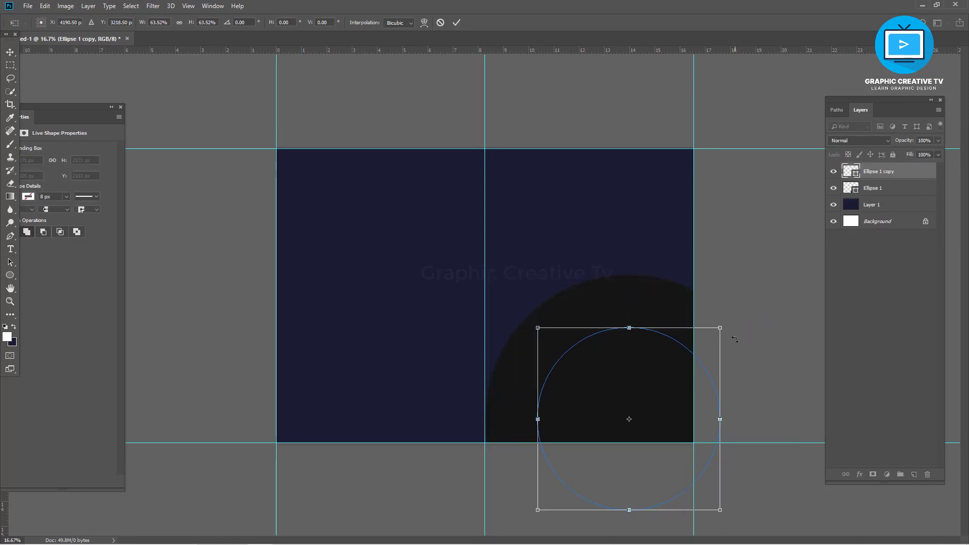
pyautogui.press('Return')
pyautogui.keyDown('shift'); pyautogui.click(637, 307); pyautogui.keyUp('shift')
pyautogui.hotkey('shift', 'Up')
pyautogui.hotkey('shift', 'Up')
pyautogui.hotkey('shift', 'Up')
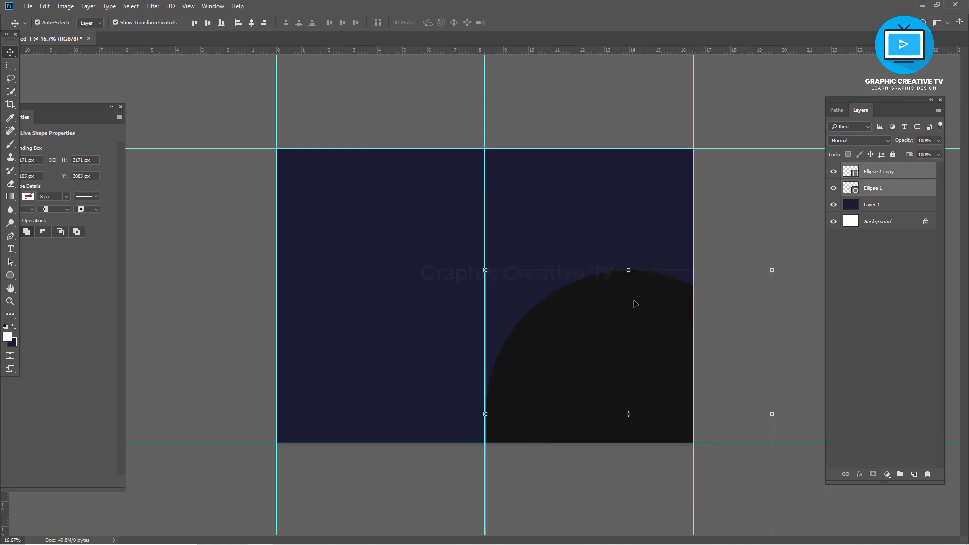
pyautogui.hotkey('shift', 'Up')
pyautogui.hotkey('shift', 'Up')
pyautogui.hotkey('shift', 'Up')
pyautogui.hotkey('shift', 'Up')
pyautogui.hotkey('shift', 'Up')
pyautogui.hotkey('shift', 'Up')
pyautogui.hotkey('shift', 'Up')
pyautogui.hotkey('shift', 'Up')
pyautogui.hotkey('shift', 'Up')
pyautogui.hotkey('shift', 'Down')
pyautogui.hotkey('shift', 'Down')
pyautogui.hotkey('shift', 'Down')
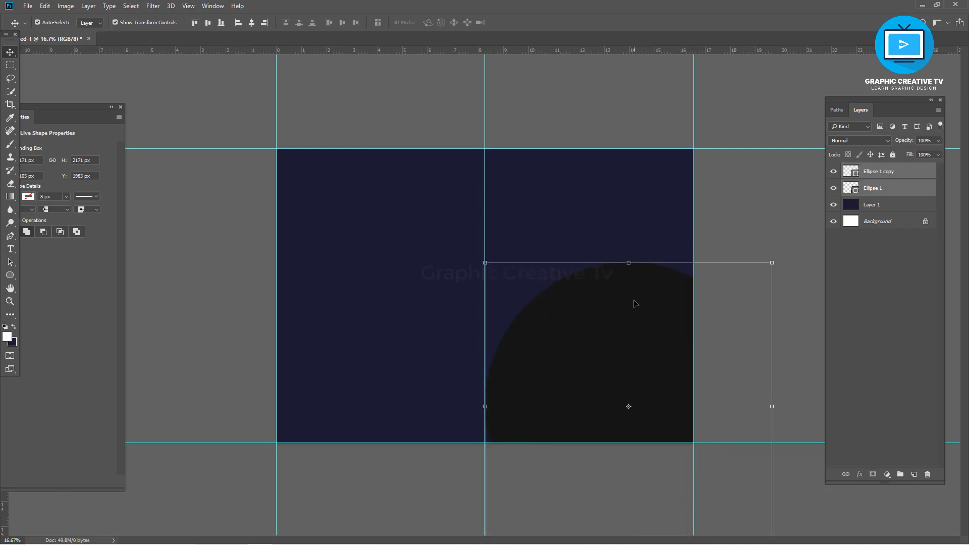
pyautogui.hotkey('shift', 'Down')
pyautogui.hotkey('shift', 'Down')
pyautogui.hotkey('shift', 'Down')
pyautogui.hotkey('shift', 'Down')
pyautogui.hotkey('shift', 'Down')
pyautogui.hotkey('shift', 'Down')
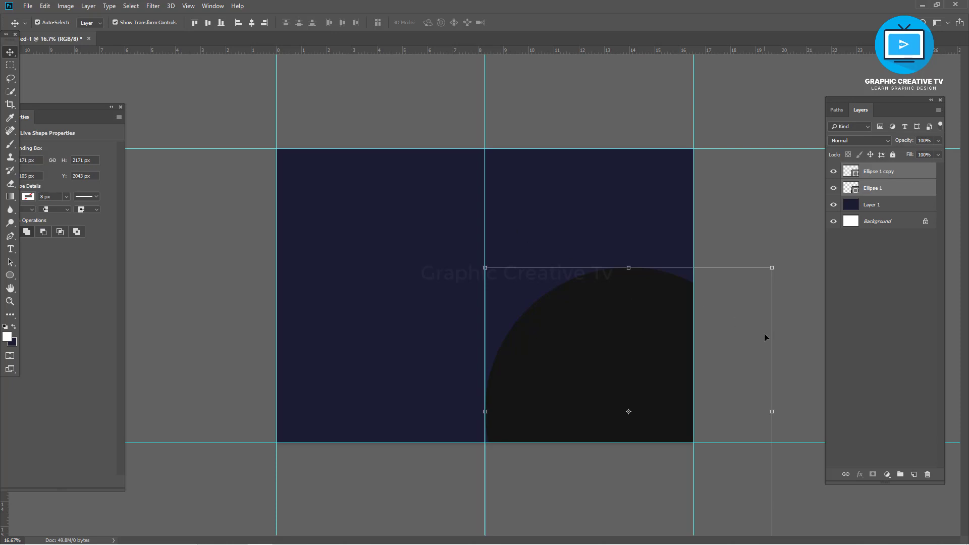
pyautogui.click(660, 361)
pyautogui.doubleClick(851, 171)
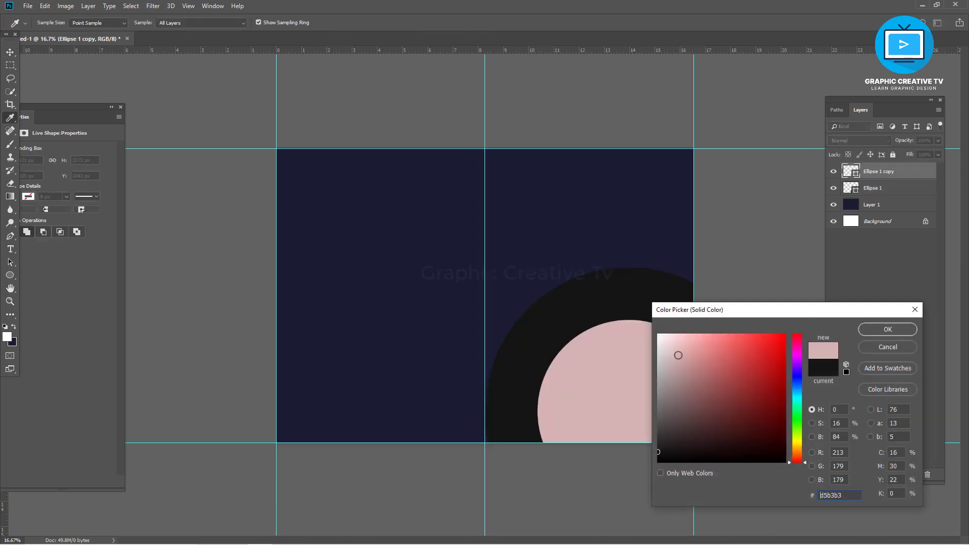
pyautogui.click(887, 329)
# Step: Paste 'WE WORK EXTRA HOURS' from Notepad as text and break it onto separate lines
pyautogui.moveTo(96, 375); pyautogui.dragTo(10, 376)
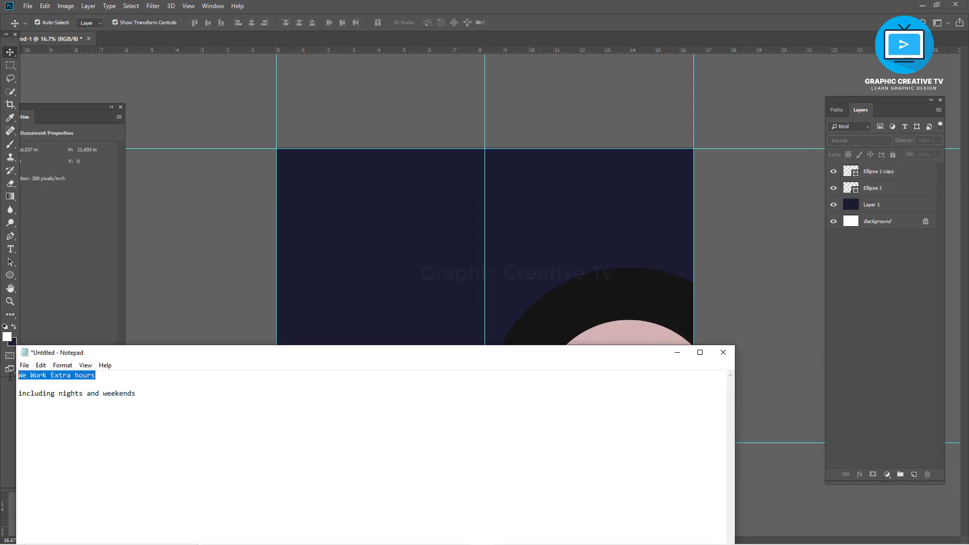
pyautogui.click(677, 353)
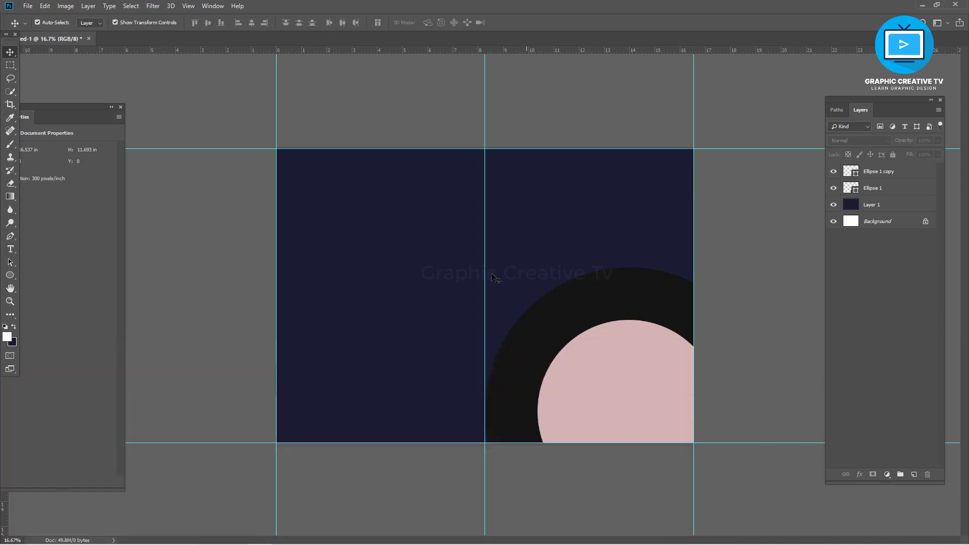
pyautogui.click(10, 251)
pyautogui.click(524, 189)
pyautogui.hotkey('ctrl', 'v')
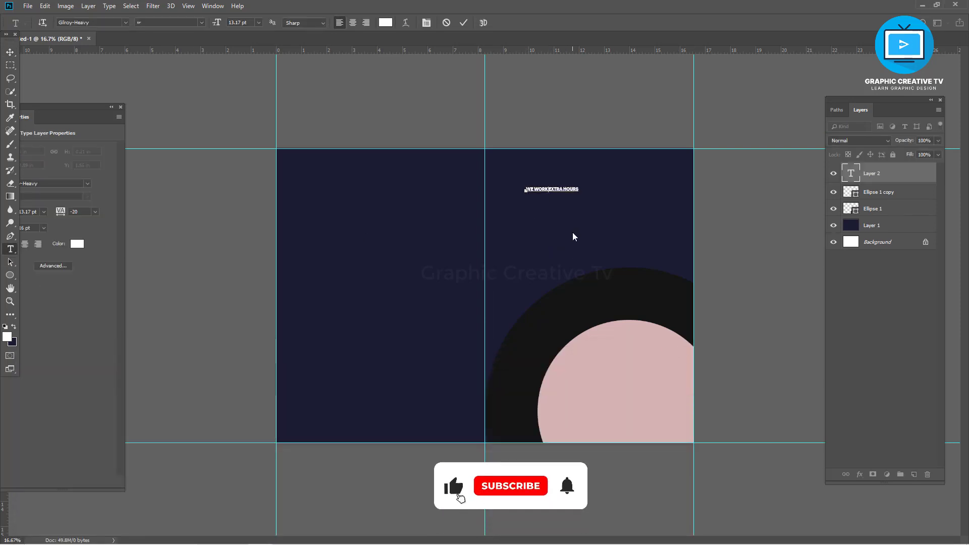
pyautogui.click(548, 189)
pyautogui.press('Return')
pyautogui.click(542, 194)
pyautogui.press('Return')
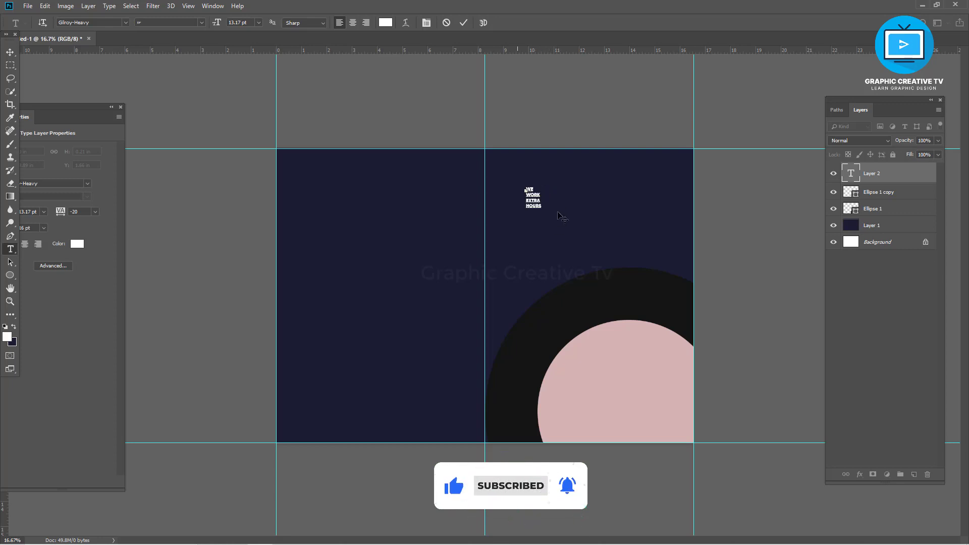
pyautogui.hotkey('ctrl', 'Return')
# Step: Enlarge the headline about fivefold and set its font to Gilroy-Bold
pyautogui.hotkey('ctrl', 't')
pyautogui.moveTo(542, 208)
pyautogui.mouseDown()
pyautogui.moveTo(604, 302)
pyautogui.moveTo(569, 250)
pyautogui.moveTo(535, 236)
pyautogui.moveTo(552, 244)
pyautogui.mouseUp()
pyautogui.press('Return')
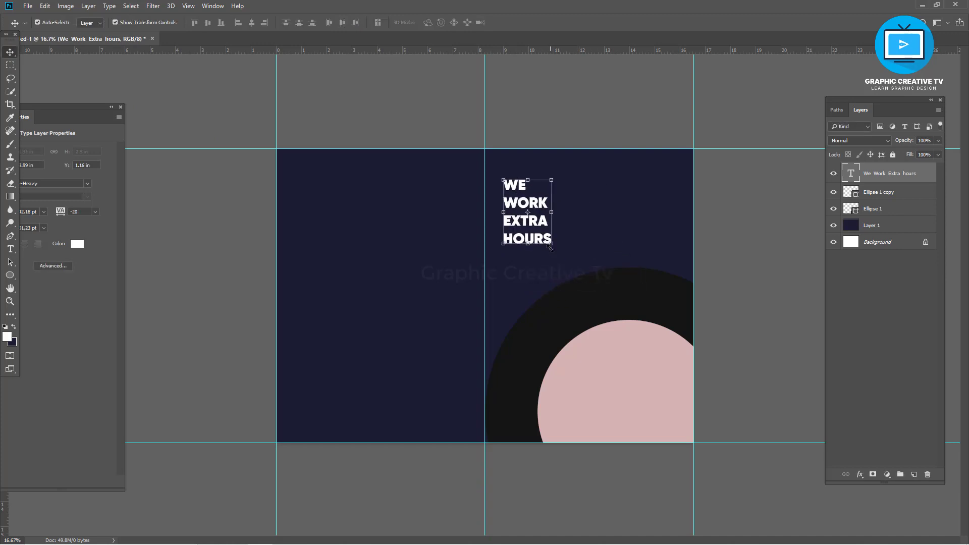
pyautogui.click(86, 183)
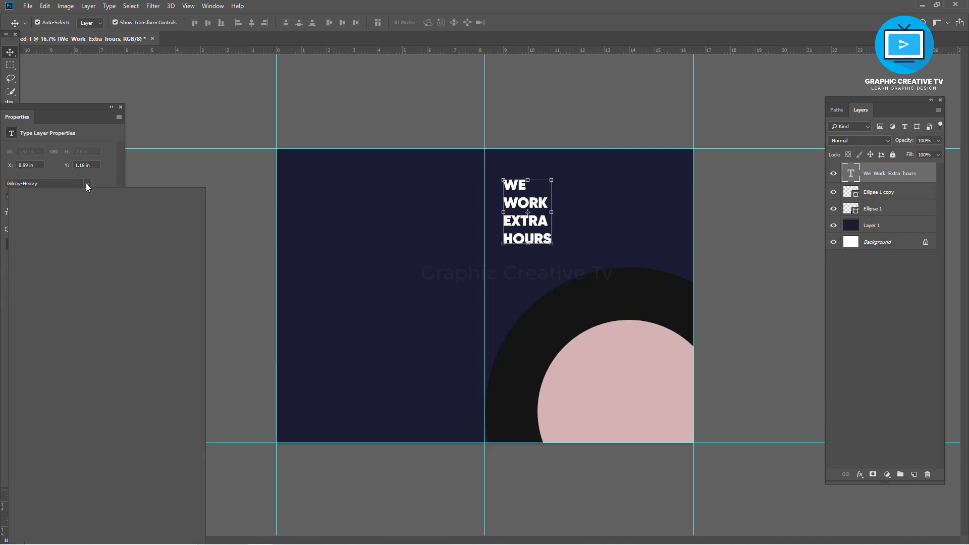
pyautogui.click(67, 225)
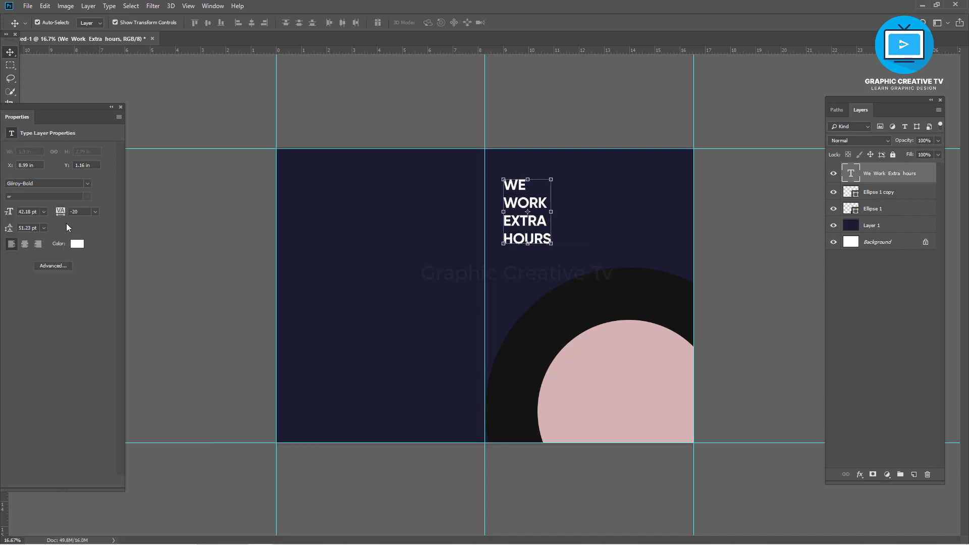
# Step: Tighten the headline's line spacing and enlarge it by about a third
pyautogui.click(782, 298)
pyautogui.click(511, 225)
pyautogui.press('Down')
pyautogui.press('Down')
pyautogui.press('Down')
pyautogui.press('Down')
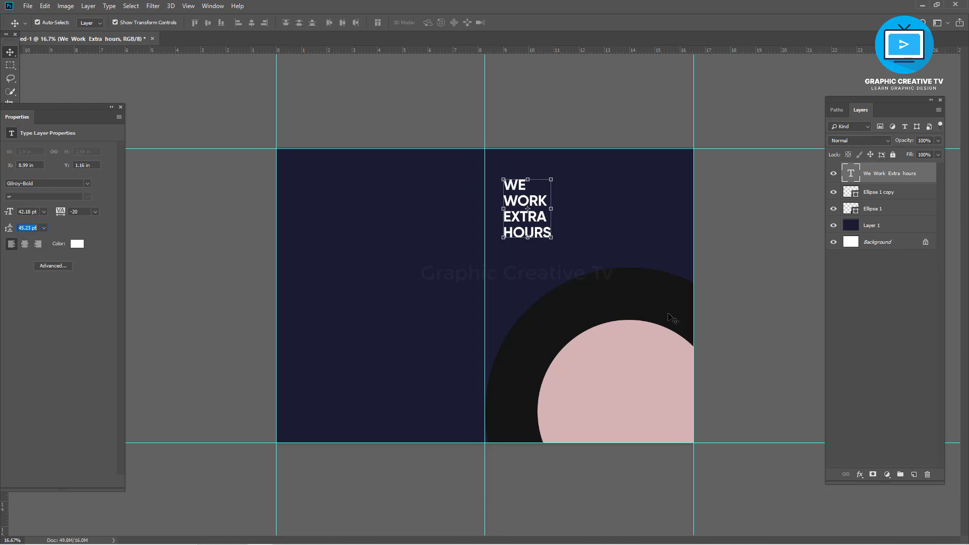
pyautogui.click(542, 233)
pyautogui.hotkey('ctrl', 't')
pyautogui.moveTo(551, 238)
pyautogui.mouseDown()
pyautogui.moveTo(569, 263)
pyautogui.moveTo(559, 247)
pyautogui.mouseUp()
pyautogui.press('Return')
pyautogui.hotkey('ctrl', 't')
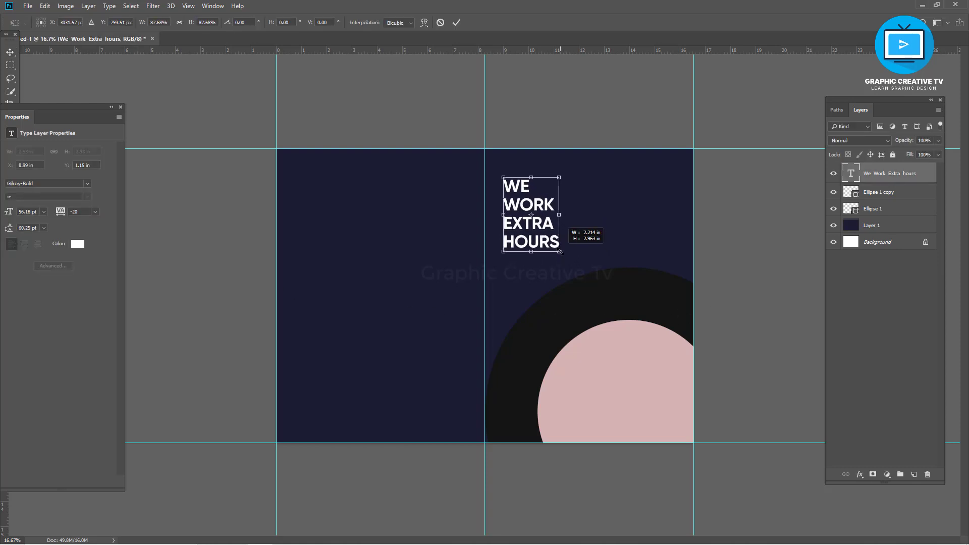
pyautogui.press('Return')
pyautogui.click(741, 268)
# Step: Draw a rectangle enclosing the headline, extending below HOURS
pyautogui.click(111, 109)
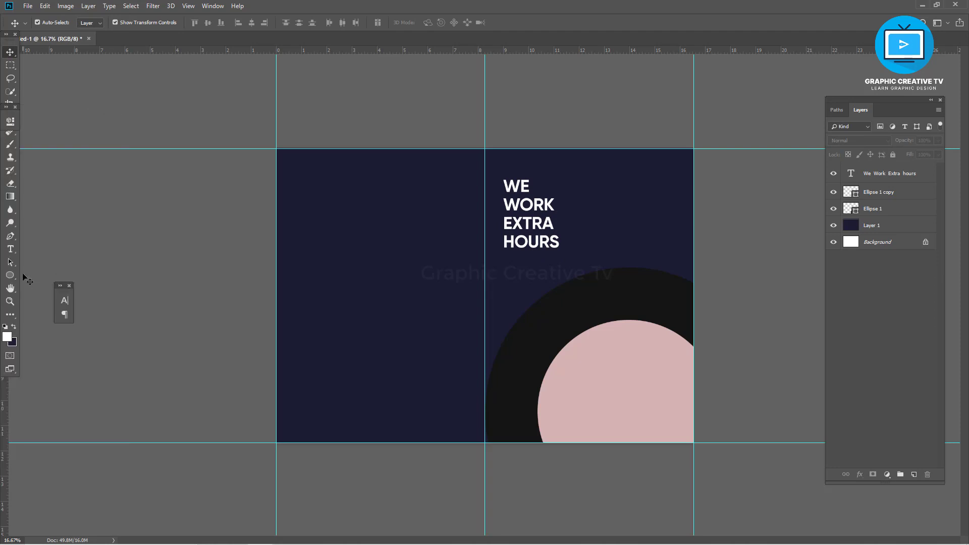
pyautogui.click(15, 276)
pyautogui.click(50, 278)
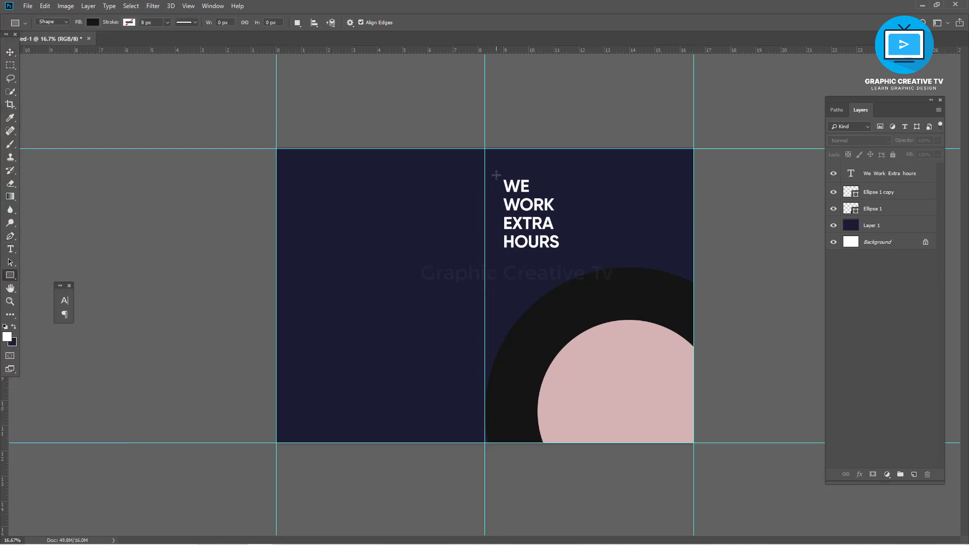
pyautogui.moveTo(503, 211); pyautogui.dragTo(563, 256)
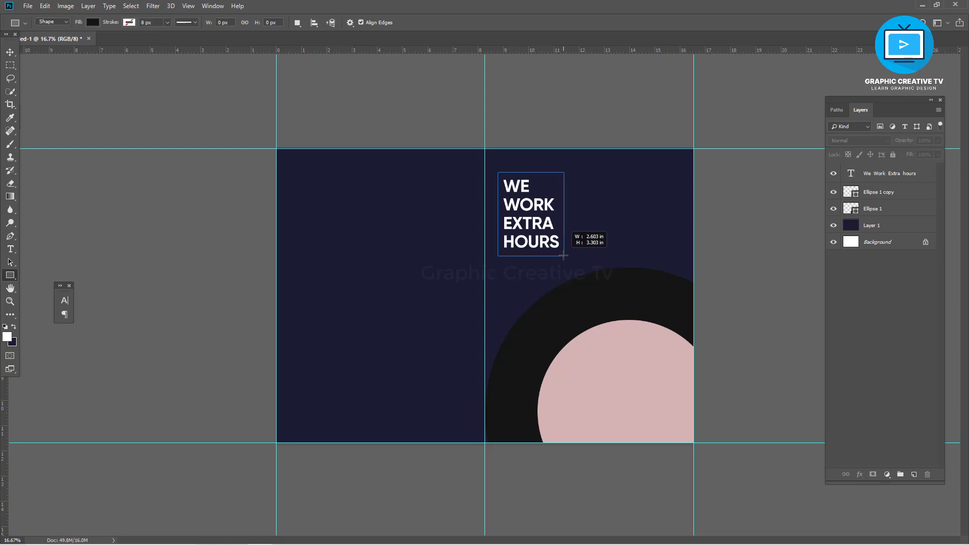
pyautogui.moveTo(563, 256); pyautogui.dragTo(565, 293)
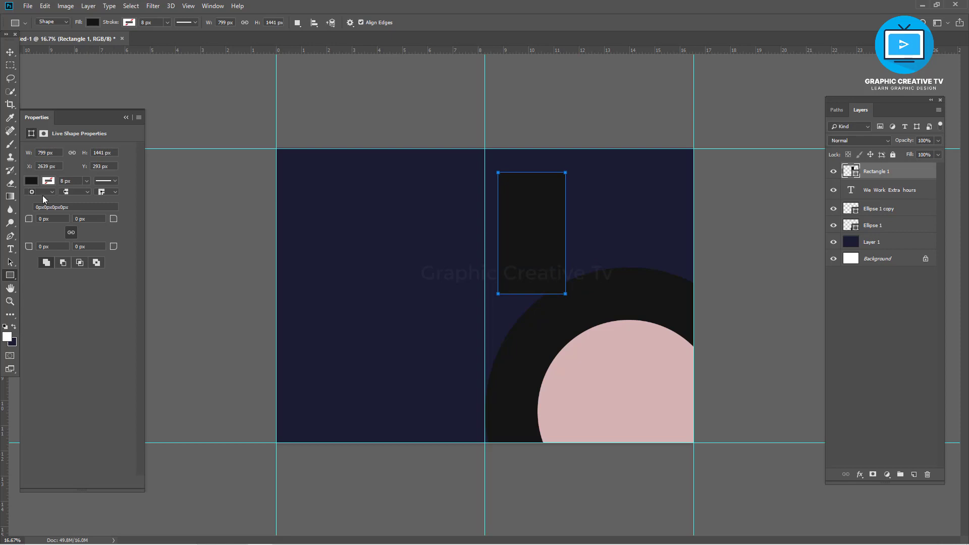
# Step: Give the rectangle a white outline and no fill
pyautogui.click(129, 23)
pyautogui.click(112, 75)
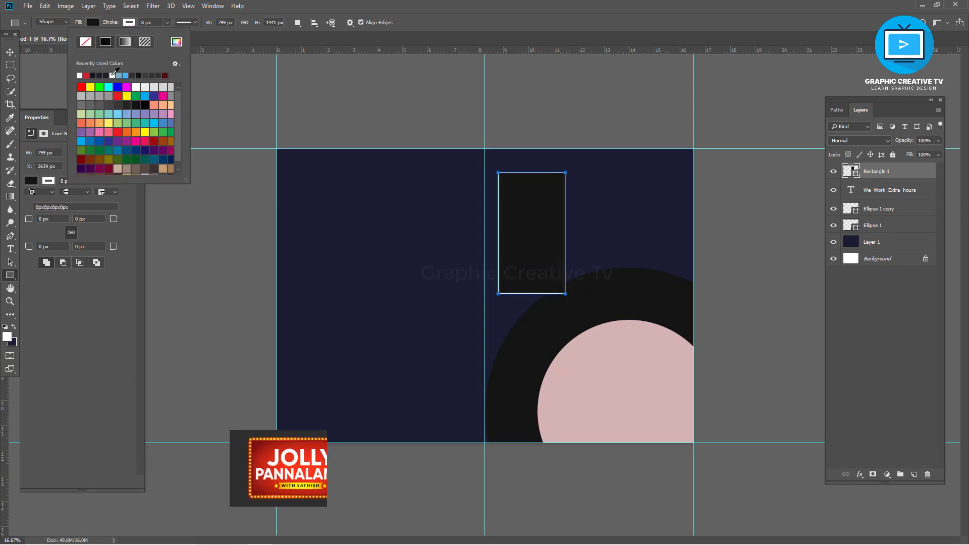
pyautogui.click(94, 23)
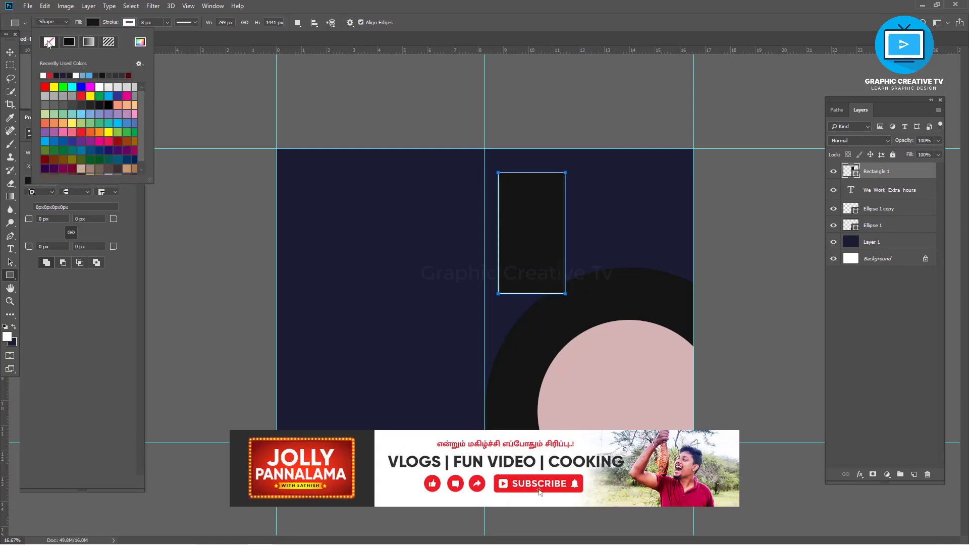
pyautogui.click(49, 43)
pyautogui.click(10, 52)
pyautogui.click(745, 272)
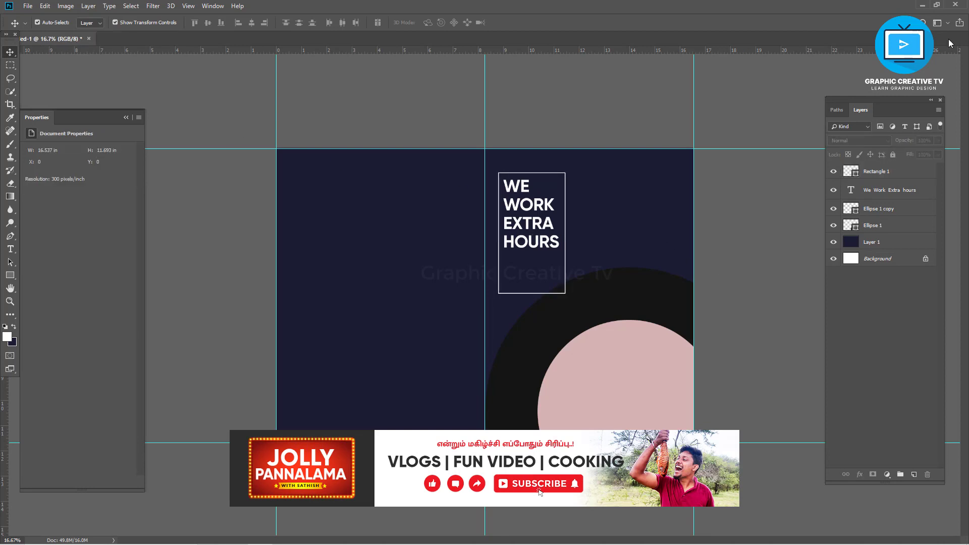
pyautogui.hotkey('ctrl', '+')
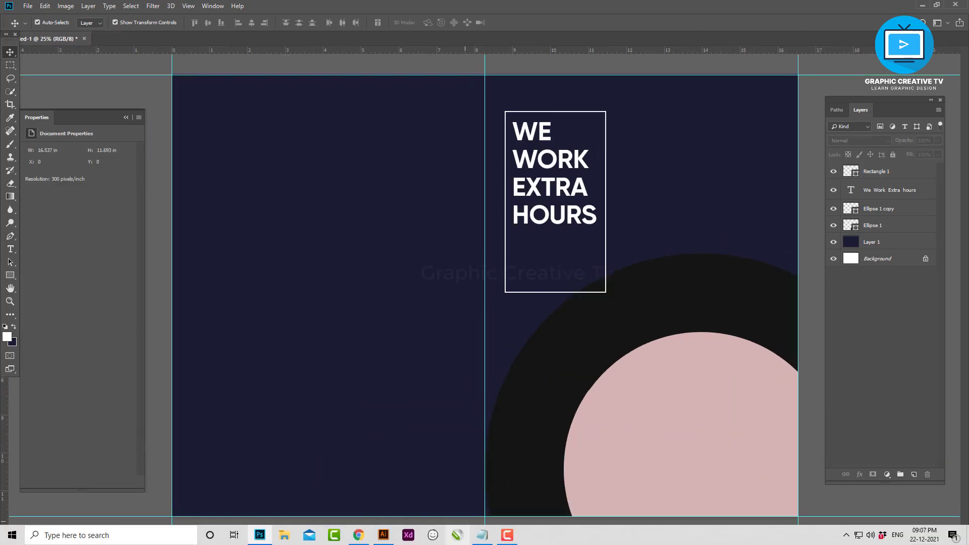
# Step: Paste 'INCLUDING NIGHTS AND WEEKENDS' from Notepad as text and place it under HOURS
pyautogui.click(482, 536)
pyautogui.moveTo(137, 394); pyautogui.dragTo(14, 393)
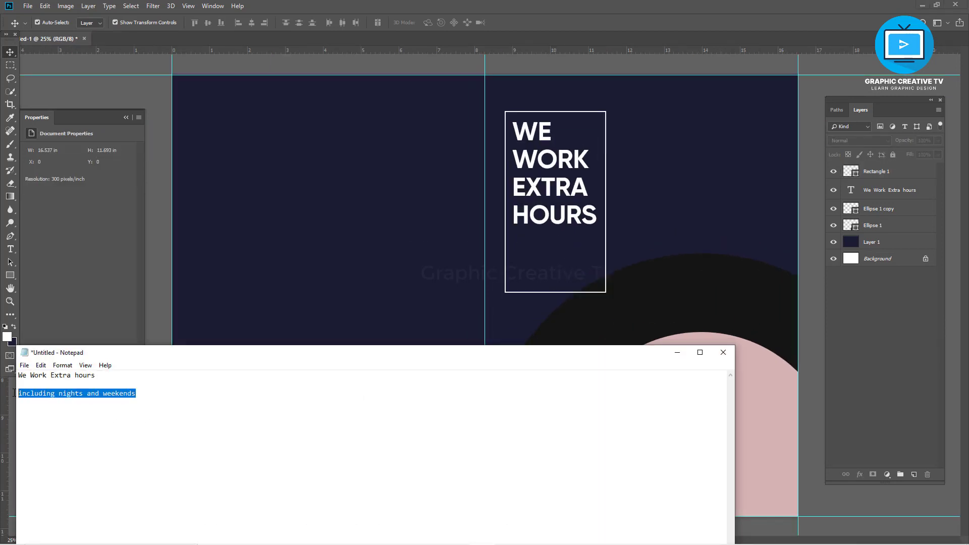
pyautogui.click(677, 352)
pyautogui.press('t')
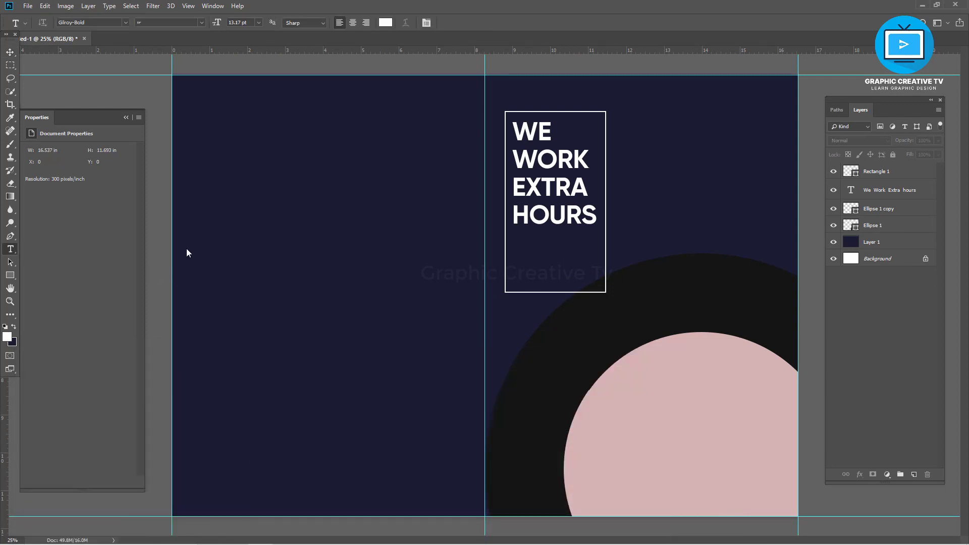
pyautogui.click(638, 211)
pyautogui.hotkey('ctrl', 'v')
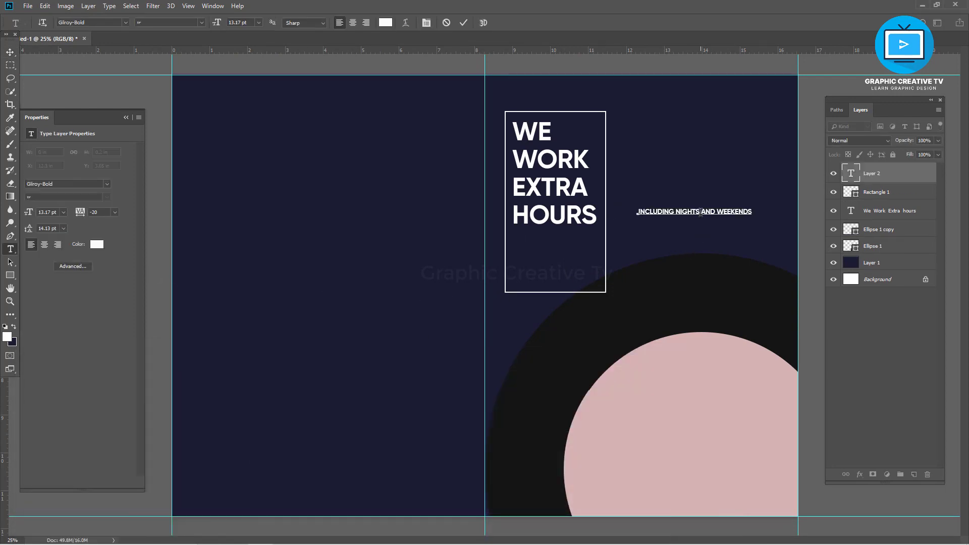
pyautogui.click(10, 52)
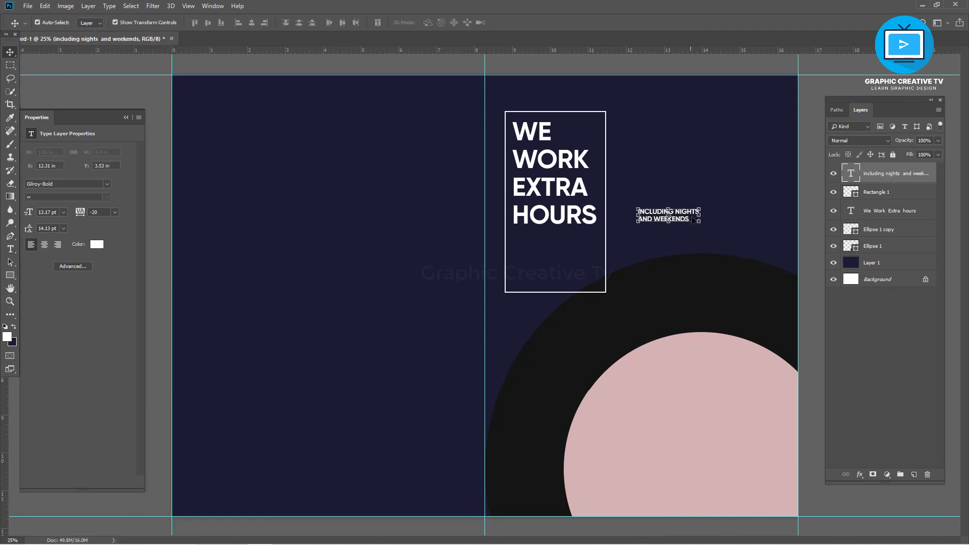
pyautogui.moveTo(667, 215)
pyautogui.mouseDown()
pyautogui.moveTo(542, 235)
pyautogui.moveTo(597, 266)
pyautogui.mouseUp()
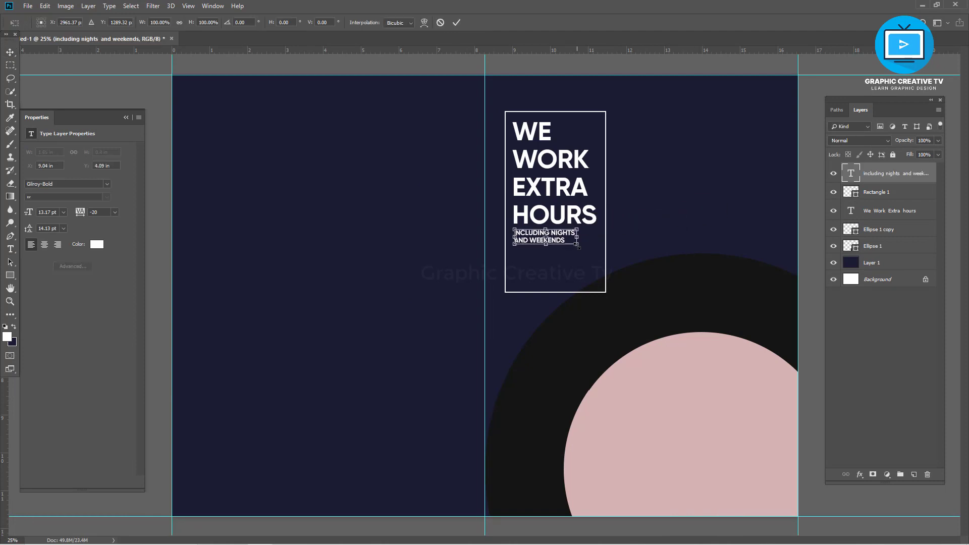
pyautogui.press('Return')
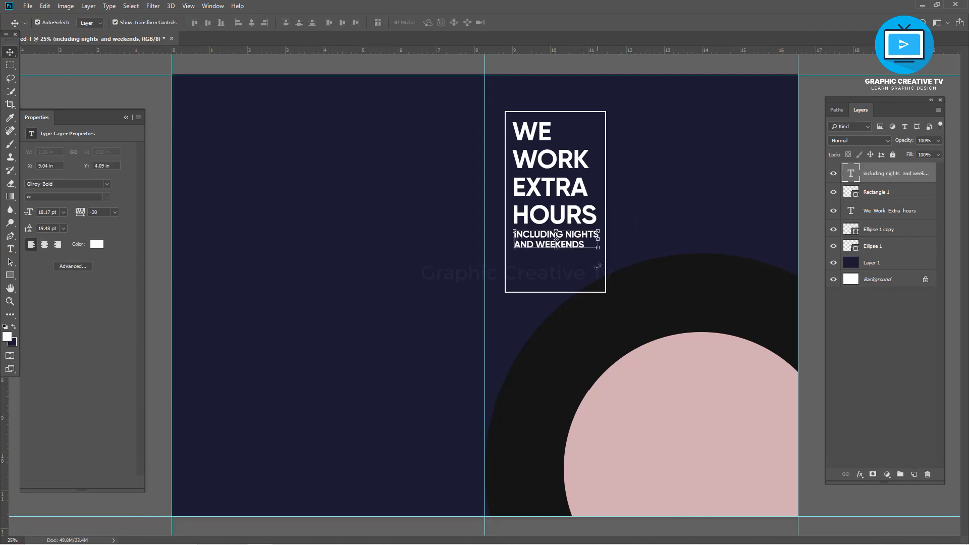
# Step: Enlarge the headline and subtitle together to fill the frame
pyautogui.keyDown('shift'); pyautogui.click(576, 217); pyautogui.keyUp('shift')
pyautogui.moveTo(606, 252)
pyautogui.mouseDown()
pyautogui.moveTo(613, 270)
pyautogui.moveTo(606, 261)
pyautogui.mouseUp()
pyautogui.press('Return')
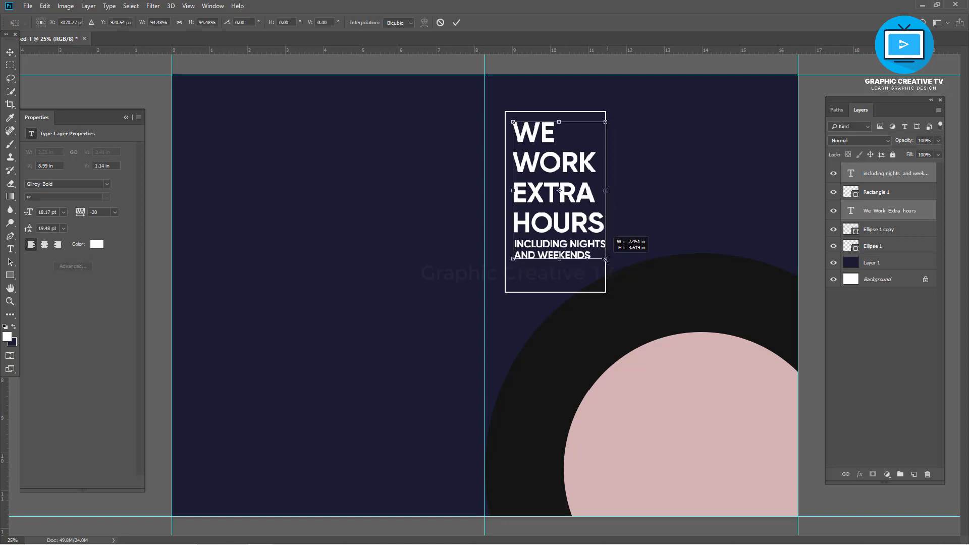
pyautogui.press('Return')
pyautogui.click(696, 387)
pyautogui.keyDown('shift'); pyautogui.click(697, 388); pyautogui.keyUp('shift')
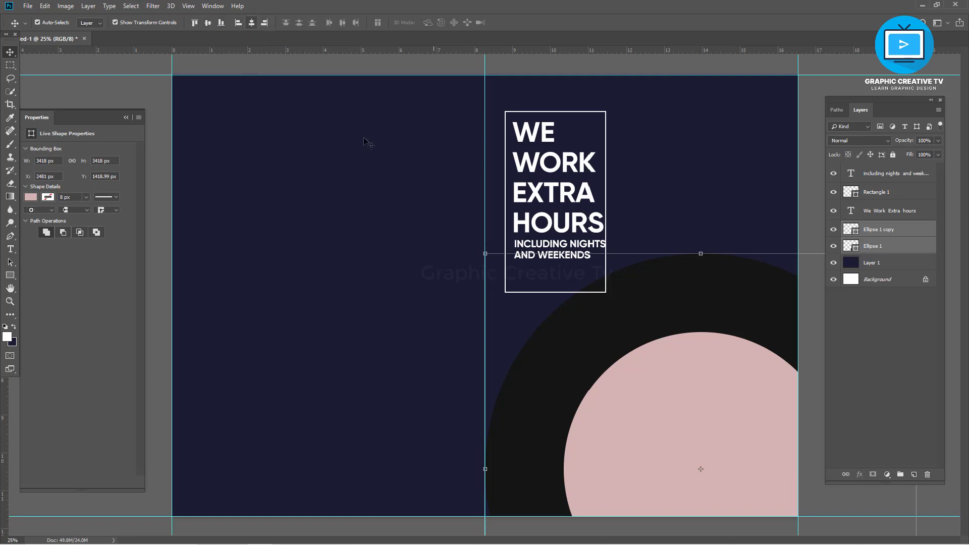
# Step: Move both circles to the page centre and back to the lower right
pyautogui.moveTo(703, 395); pyautogui.dragTo(671, 266)
pyautogui.moveTo(685, 320)
pyautogui.mouseDown()
pyautogui.moveTo(437, 299)
pyautogui.moveTo(428, 252)
pyautogui.mouseUp()
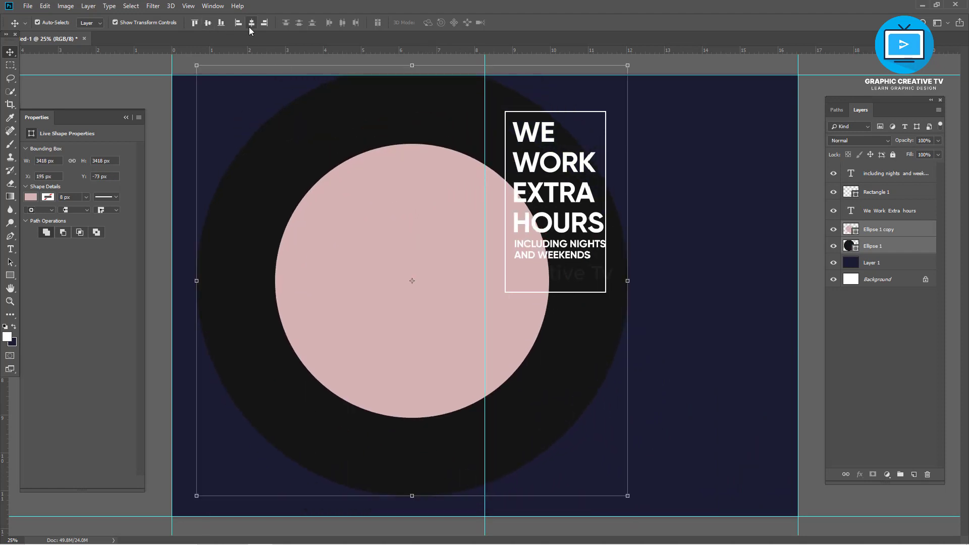
pyautogui.moveTo(379, 284)
pyautogui.mouseDown()
pyautogui.moveTo(660, 459)
pyautogui.moveTo(678, 490)
pyautogui.mouseUp()
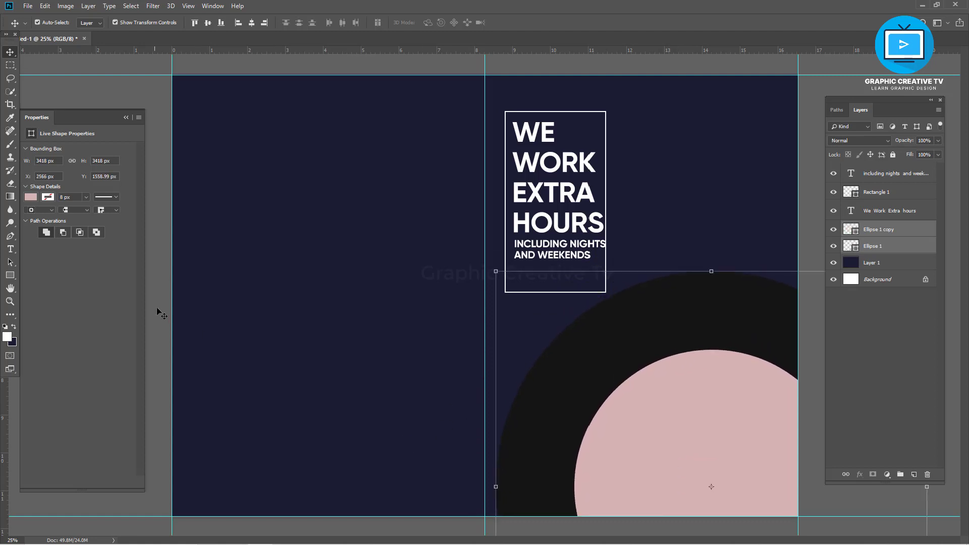
pyautogui.click(150, 294)
# Step: Shorten the white frame from its bottom edge and slightly shrink the text block
pyautogui.click(555, 292)
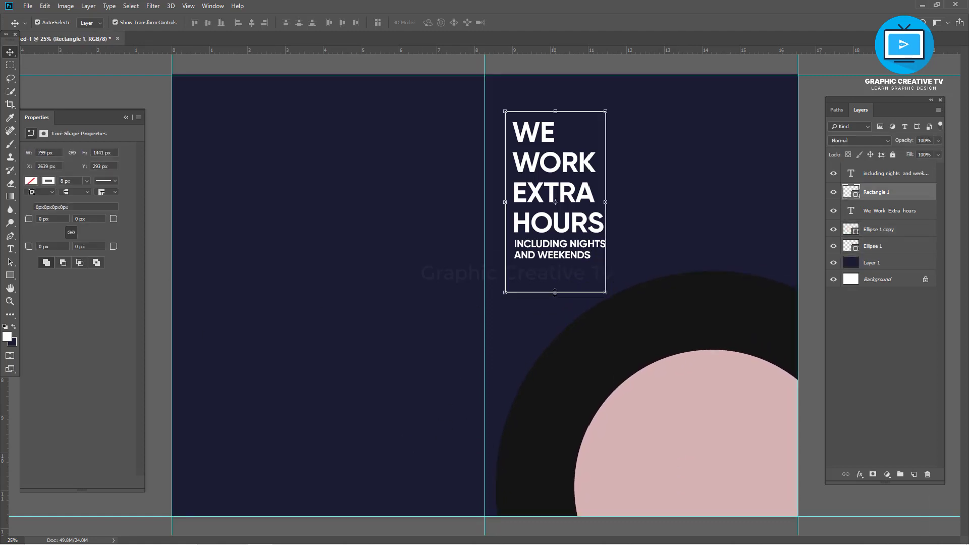
pyautogui.hotkey('ctrl', 't')
pyautogui.moveTo(555, 292)
pyautogui.mouseDown()
pyautogui.moveTo(556, 273)
pyautogui.moveTo(601, 252)
pyautogui.mouseUp()
pyautogui.press('Return')
pyautogui.click(570, 256)
pyautogui.keyDown('shift'); pyautogui.click(565, 225); pyautogui.keyUp('shift')
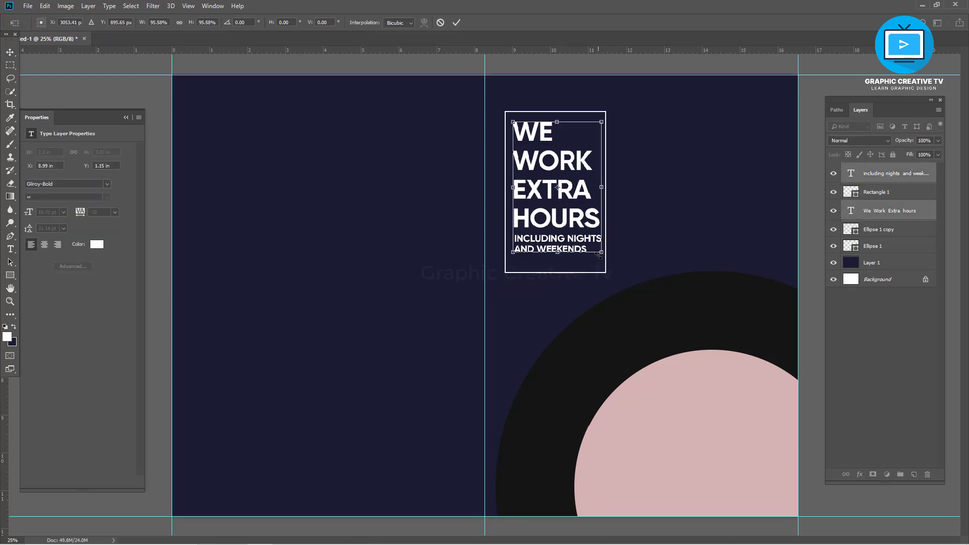
pyautogui.press('Return')
# Step: Nudge the headline and subtitle down, then lower the subtitle slightly more
pyautogui.click(886, 197)
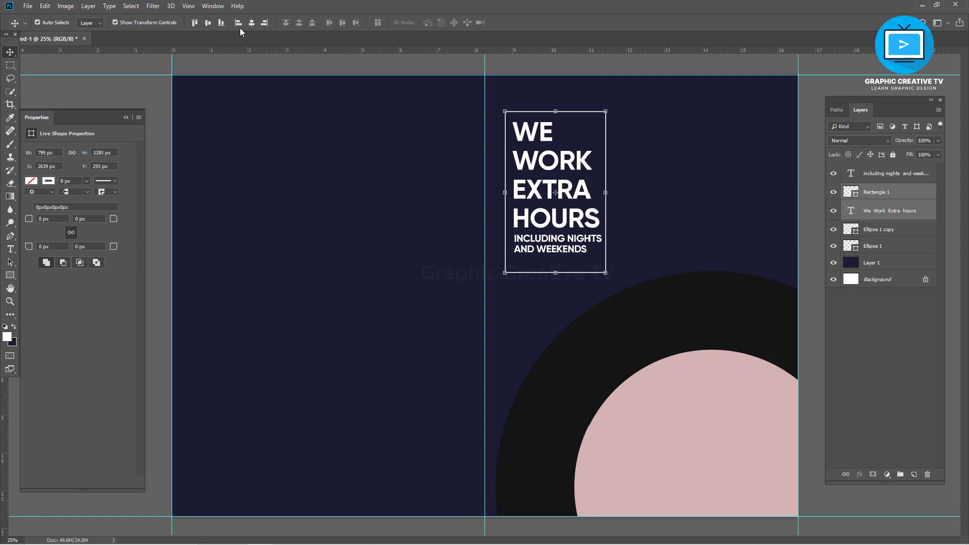
pyautogui.hotkey('shift', 'Down')
pyautogui.hotkey('shift', 'Down')
pyautogui.hotkey('shift', 'Down')
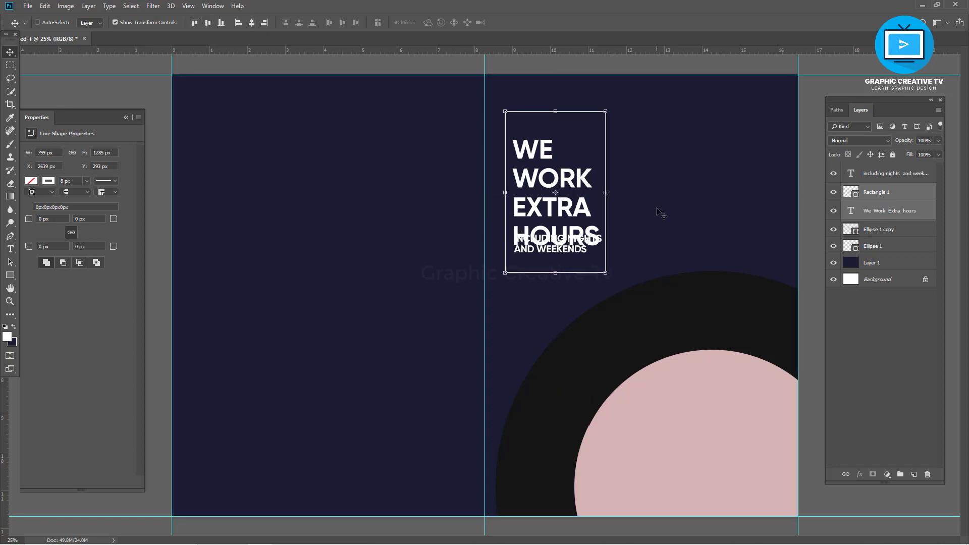
pyautogui.hotkey('ctrl', 'alt', 'z')
pyautogui.hotkey('ctrl', 'alt', 'z')
pyautogui.hotkey('ctrl', 'alt', 'z')
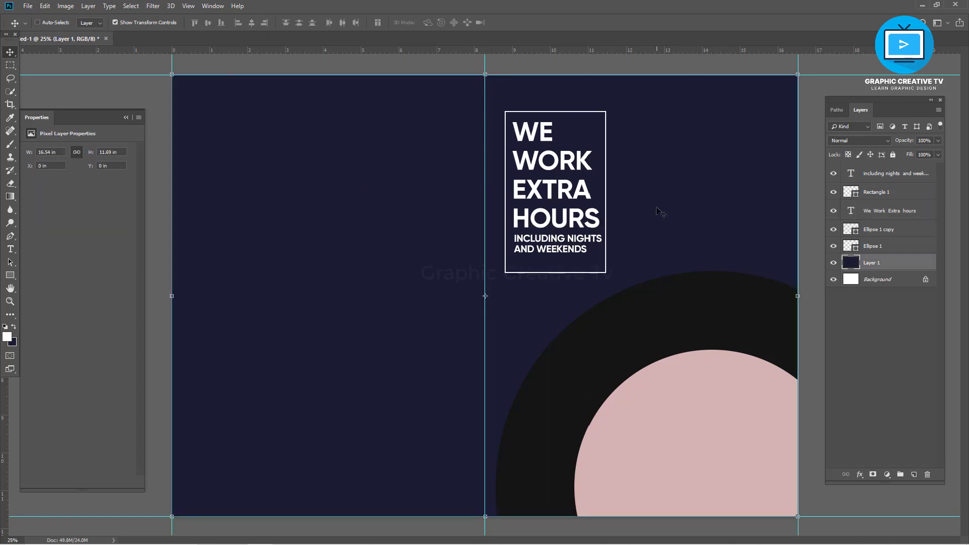
pyautogui.keyDown('ctrl'); pyautogui.click(555, 242); pyautogui.keyUp('ctrl')
pyautogui.keyDown('ctrl'); pyautogui.keyDown('shift'); pyautogui.click(547, 186); pyautogui.keyUp('shift'); pyautogui.keyUp('ctrl')
pyautogui.hotkey('shift', 'Down')
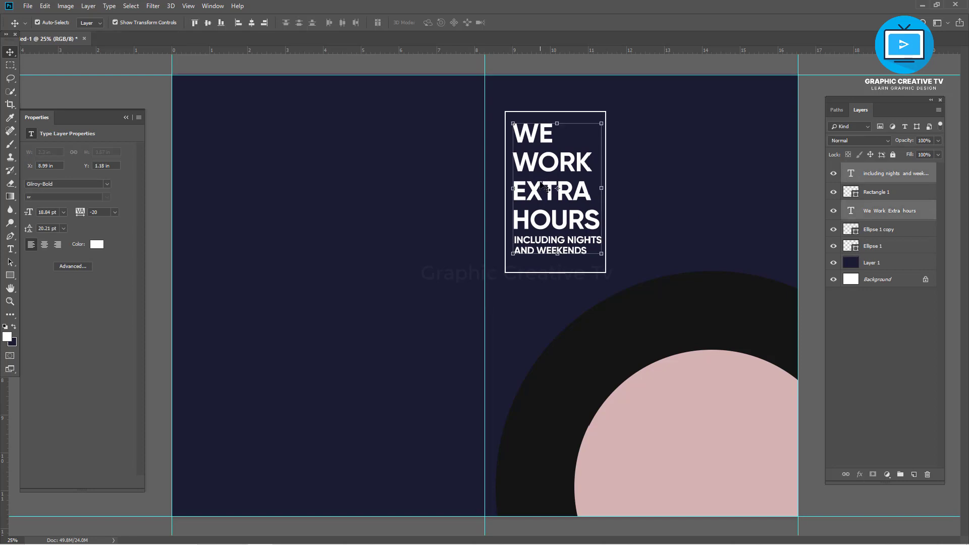
pyautogui.hotkey('shift', 'Down')
pyautogui.hotkey('shift', 'Down')
pyautogui.click(659, 241)
pyautogui.click(558, 255)
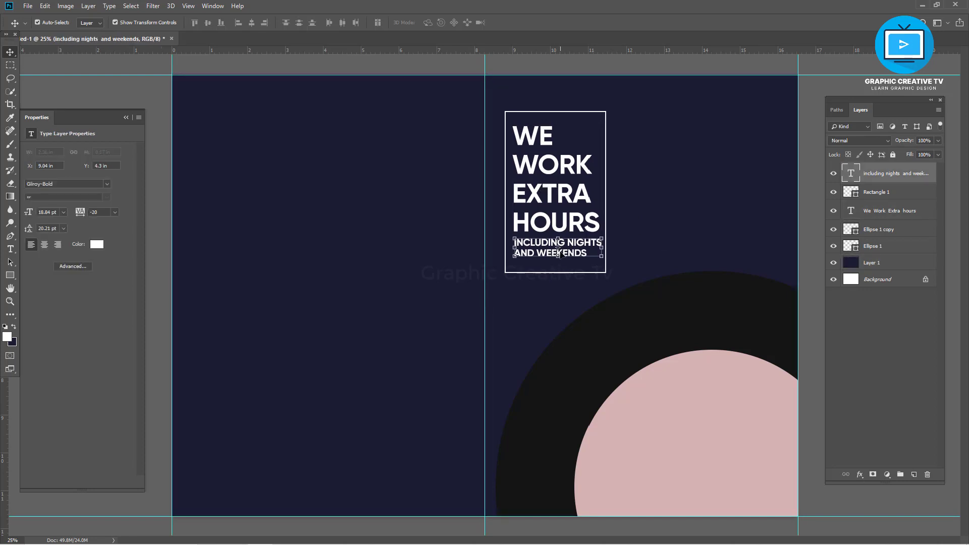
pyautogui.hotkey('shift', 'Down')
pyautogui.hotkey('shift', 'Down')
pyautogui.hotkey('shift', 'Down')
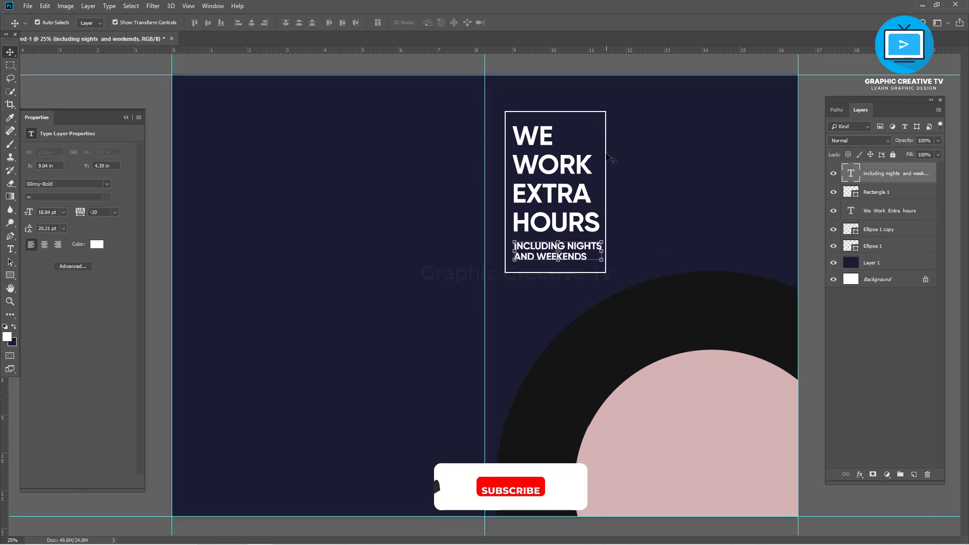
# Step: Delete the white frame around the headline
pyautogui.click(609, 159)
pyautogui.click(606, 158)
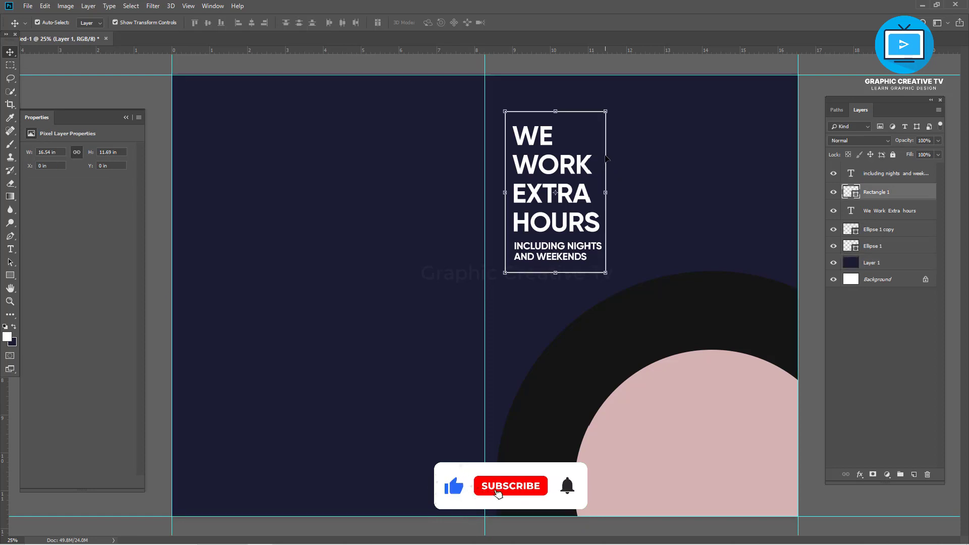
pyautogui.press('Delete')
pyautogui.click(707, 211)
pyautogui.press('u')
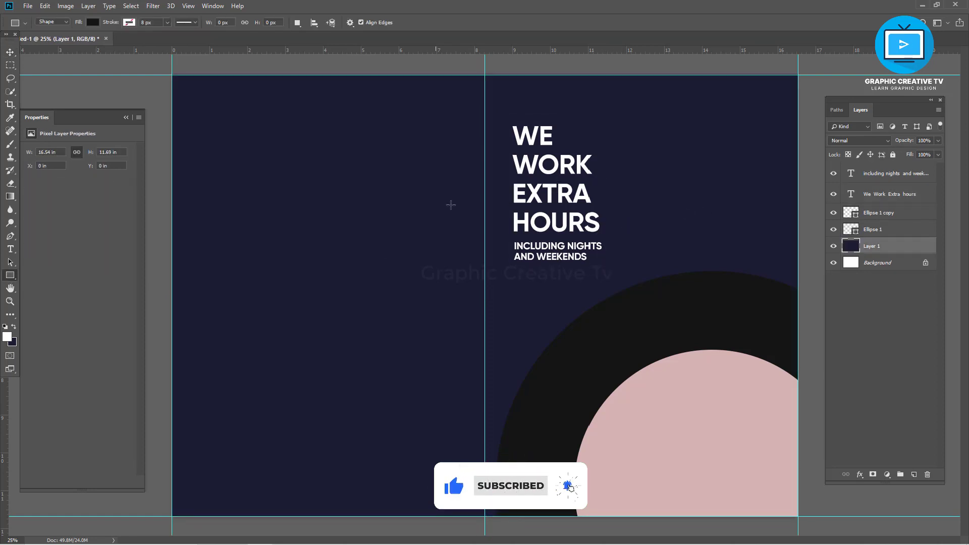
pyautogui.moveTo(508, 118); pyautogui.dragTo(563, 151)
pyautogui.doubleClick(852, 246)
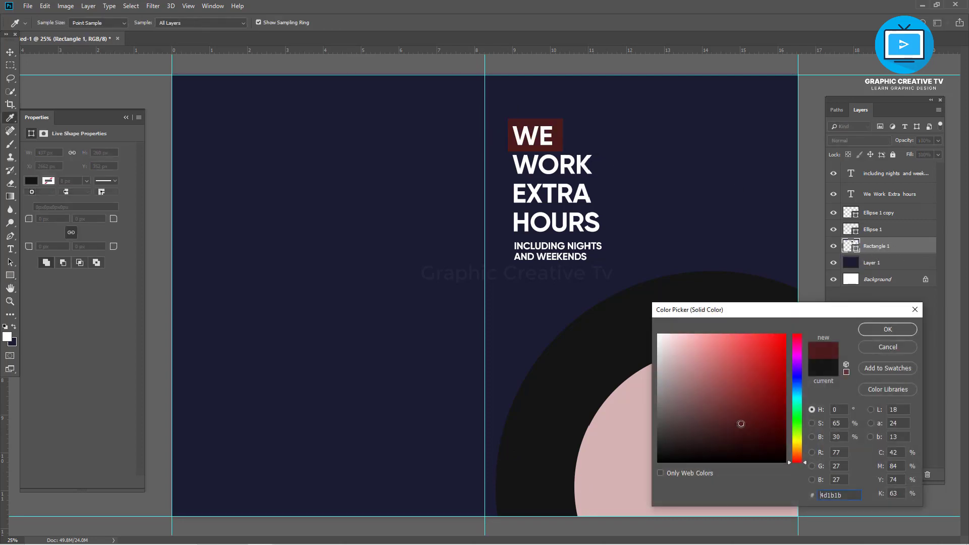
pyautogui.click(543, 294)
pyautogui.click(754, 388)
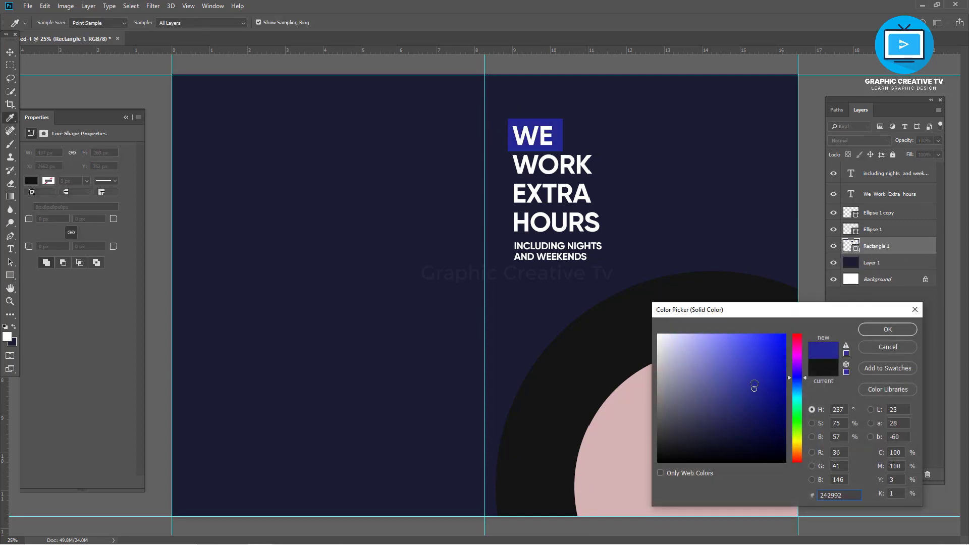
pyautogui.click(797, 444)
pyautogui.click(728, 338)
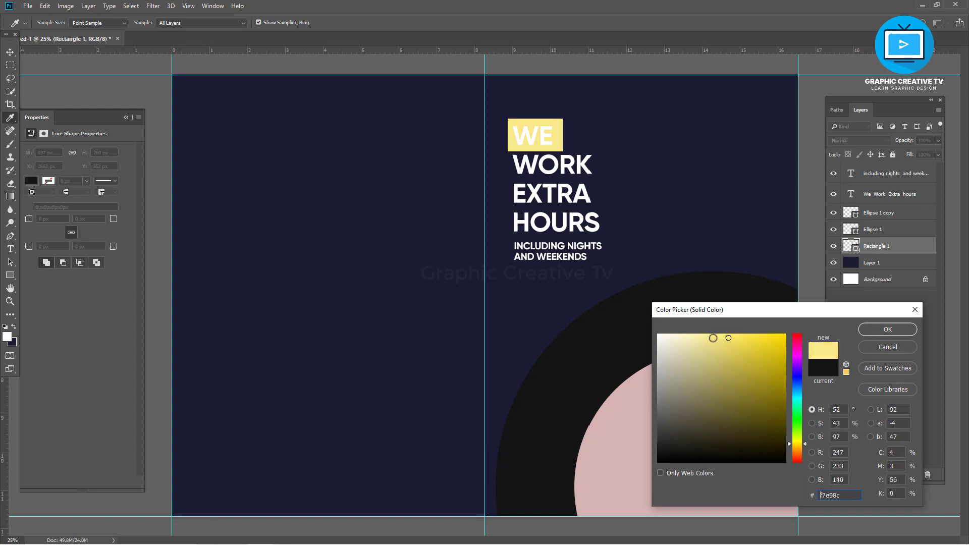
pyautogui.click(883, 348)
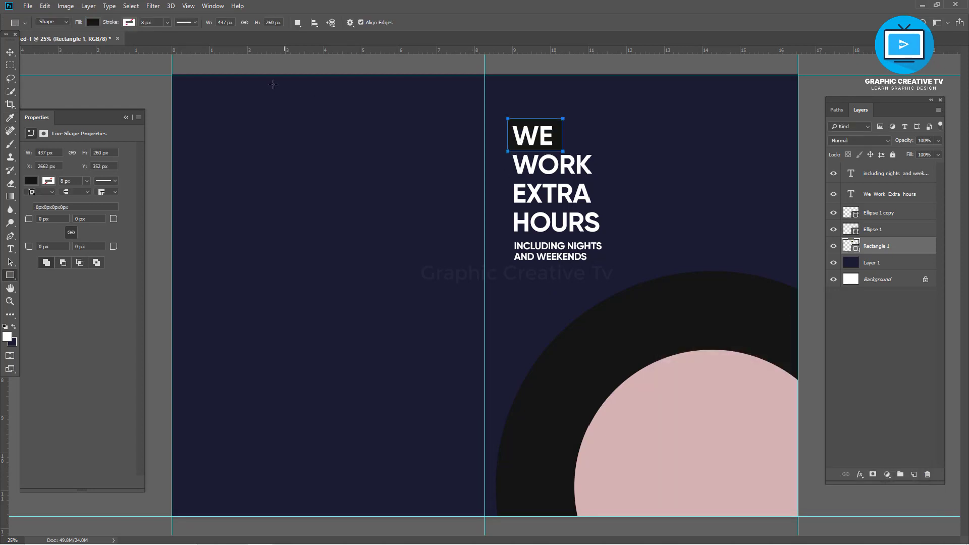
pyautogui.press('v')
pyautogui.click(562, 147)
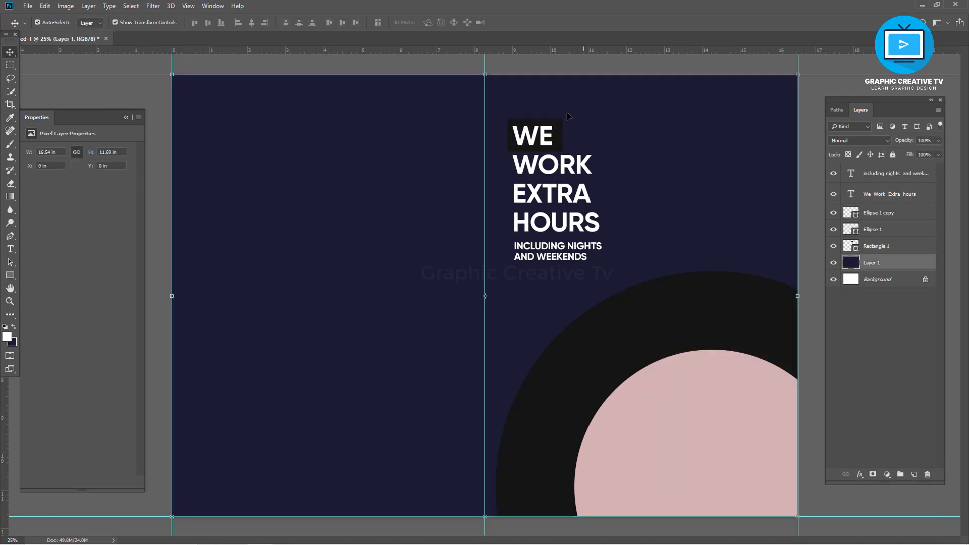
pyautogui.press('Delete')
# Step: Change the headline's text colour to pale yellow #f4f9c6
pyautogui.press('ctrl')
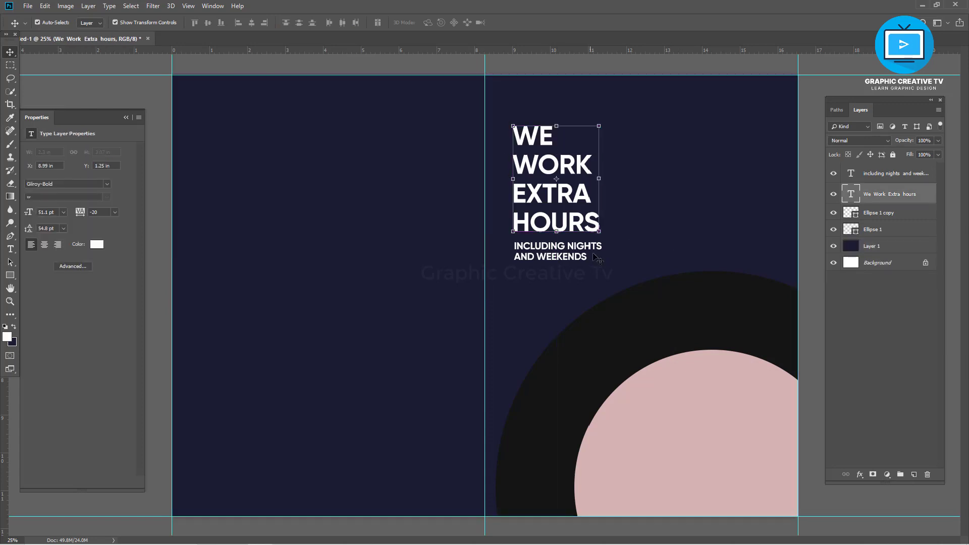
pyautogui.click(97, 244)
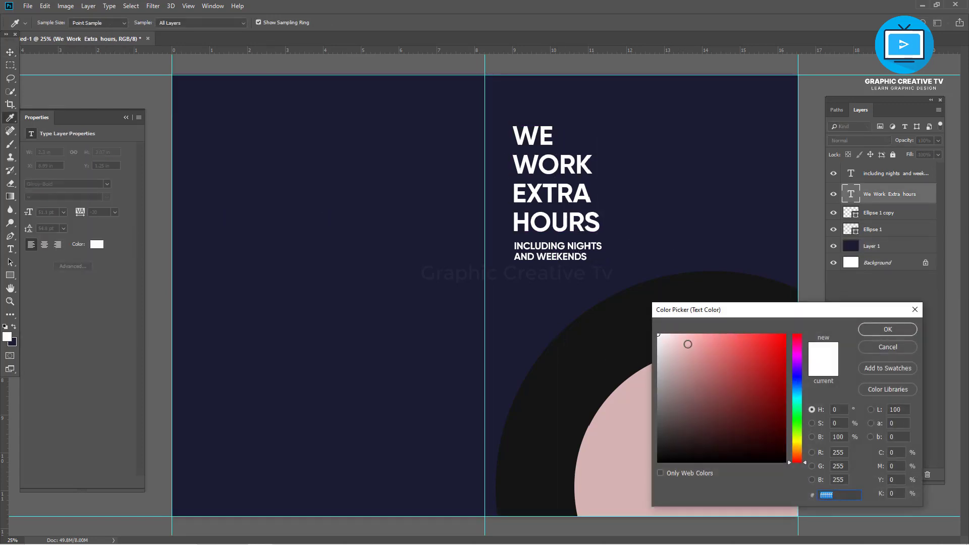
pyautogui.click(798, 439)
pyautogui.moveTo(725, 340); pyautogui.dragTo(687, 333)
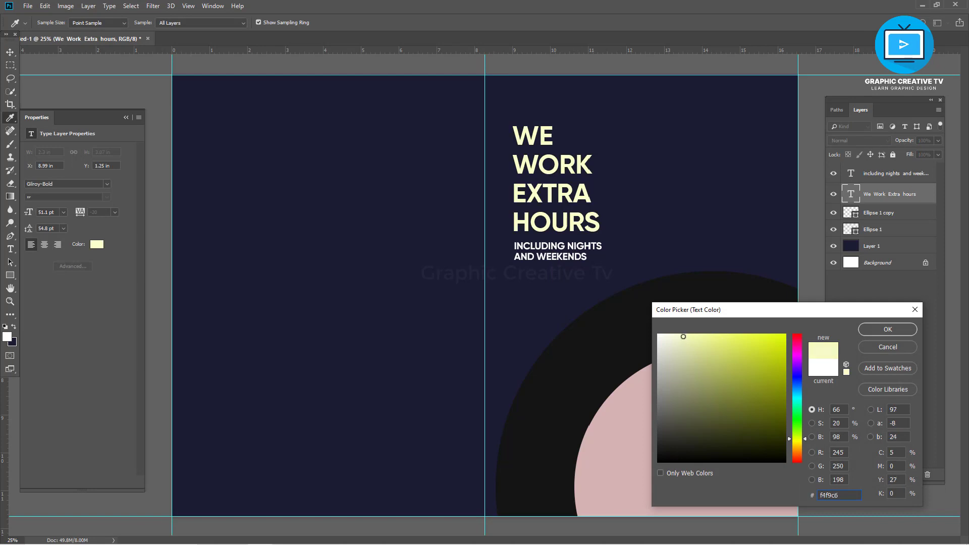
pyautogui.click(881, 331)
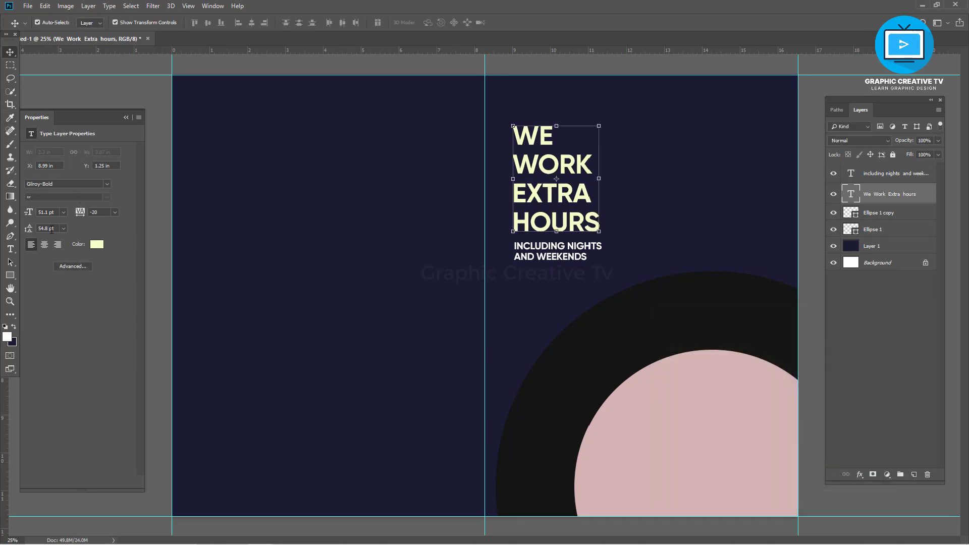
# Step: Set the headline leading to 46 pt and nudge the subtitle up under HOURS
pyautogui.write('46')
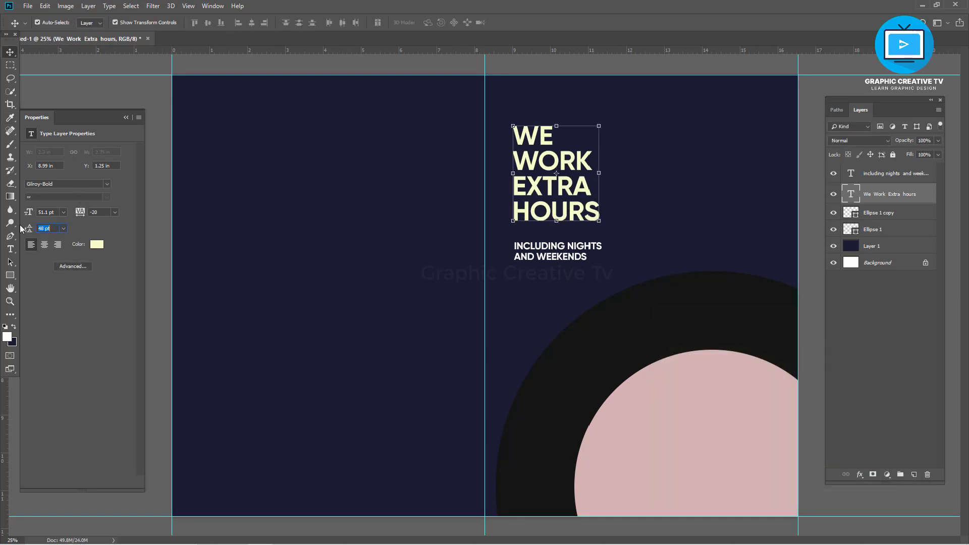
pyautogui.press('Return')
pyautogui.click(32, 89)
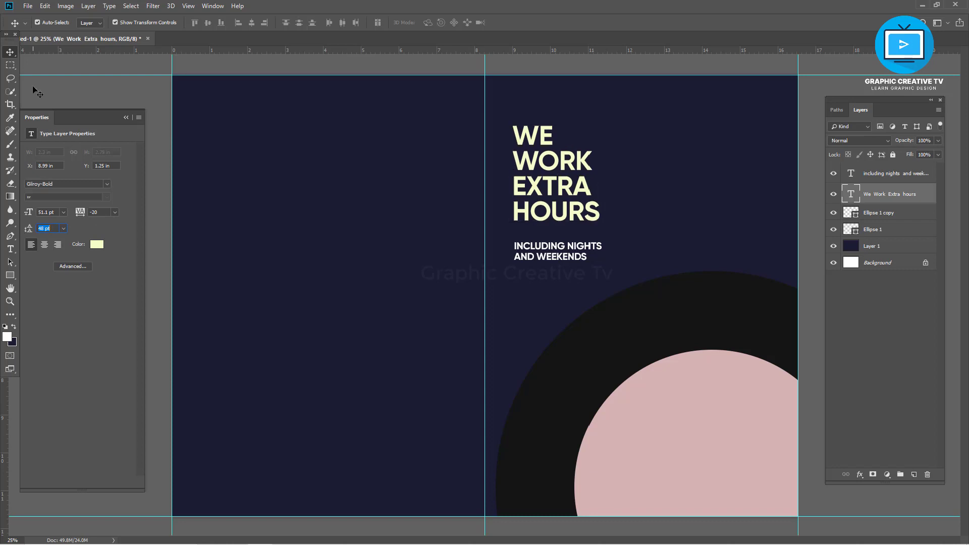
pyautogui.click(548, 253)
pyautogui.hotkey('shift', 'Up')
pyautogui.hotkey('shift', 'Up')
pyautogui.hotkey('shift', 'Up')
pyautogui.hotkey('shift', 'Up')
pyautogui.hotkey('shift', 'Up')
pyautogui.hotkey('shift', 'Up')
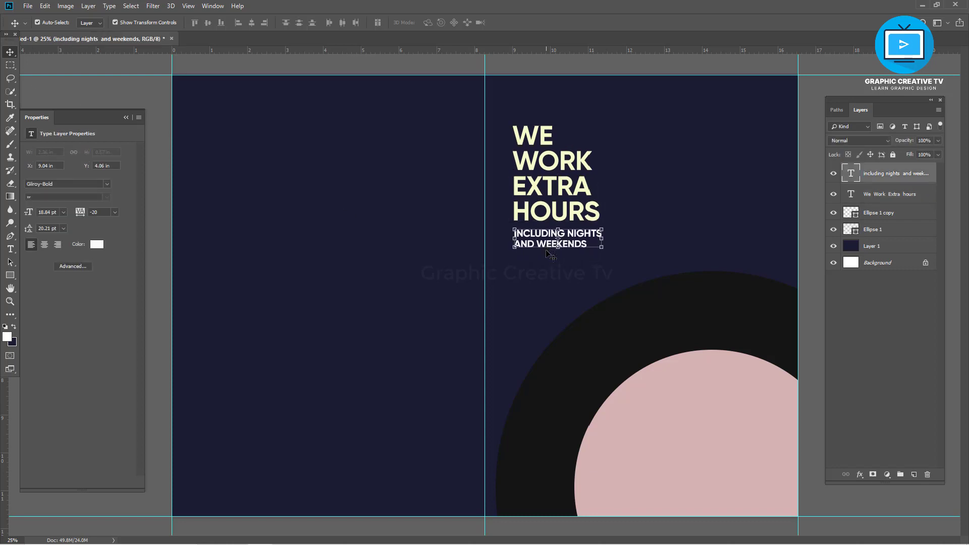
pyautogui.hotkey('shift', 'Up')
pyautogui.hotkey('shift', 'Up')
pyautogui.hotkey('shift', 'Up')
# Step: Shift the headline and subtitle down together
pyautogui.keyDown('shift'); pyautogui.click(552, 199); pyautogui.keyUp('shift')
pyautogui.hotkey('shift', 'Down')
pyautogui.hotkey('shift', 'Down')
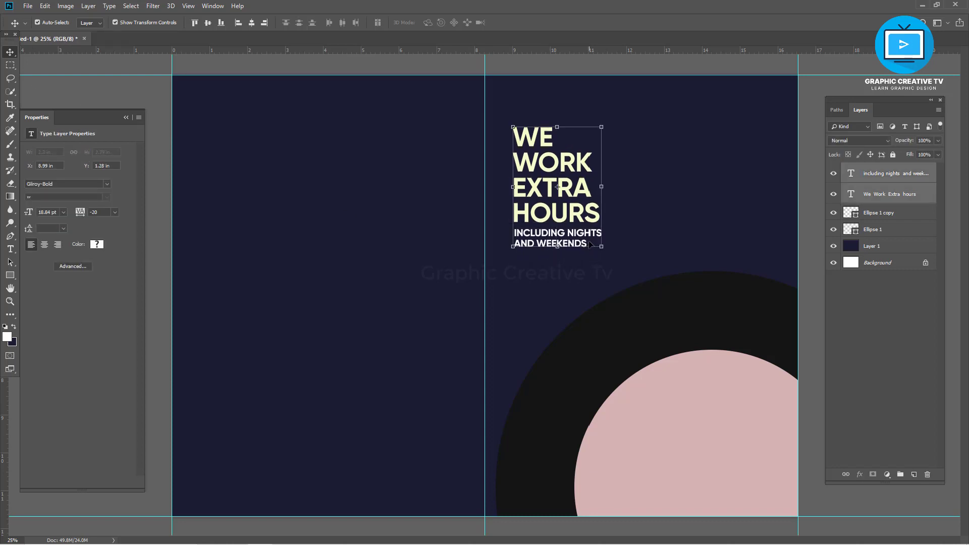
pyautogui.hotkey('shift', 'Down')
pyautogui.hotkey('shift', 'Down')
pyautogui.hotkey('shift', 'Down')
pyautogui.hotkey('shift', 'Down')
pyautogui.hotkey('shift', 'Down')
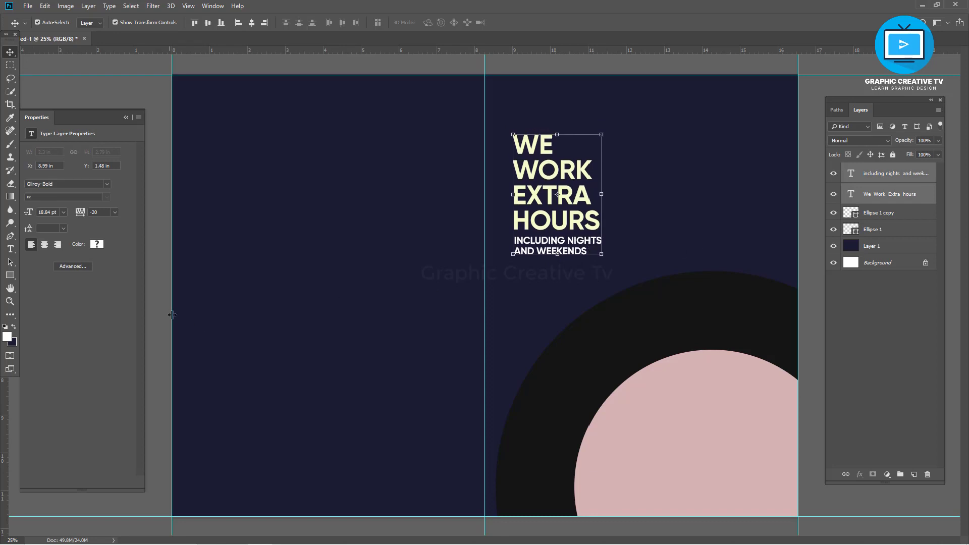
pyautogui.click(566, 174)
# Step: Duplicate the headline to the right, retype it as '2022' and enlarge it about 151%
pyautogui.moveTo(566, 176); pyautogui.dragTo(731, 174)
pyautogui.press('t')
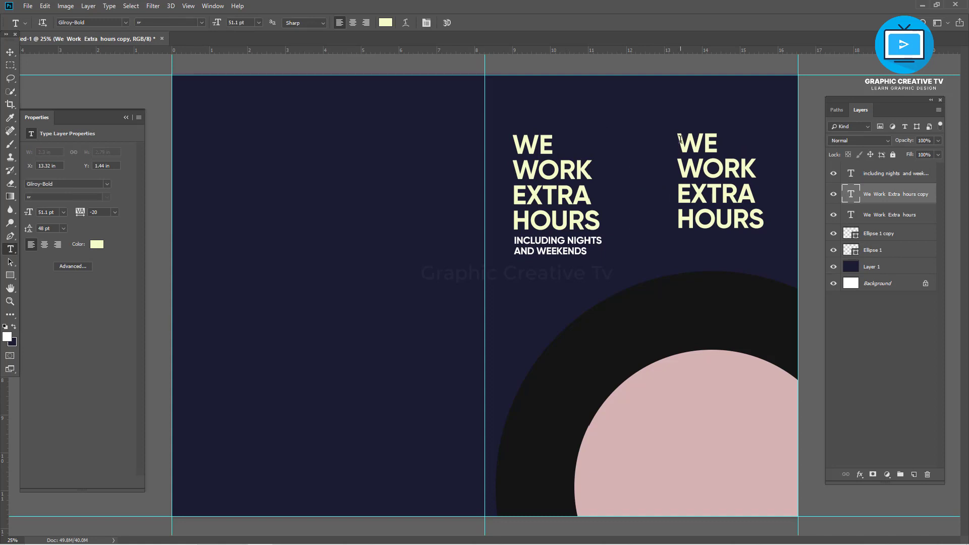
pyautogui.moveTo(680, 139); pyautogui.dragTo(775, 219)
pyautogui.write('2022')
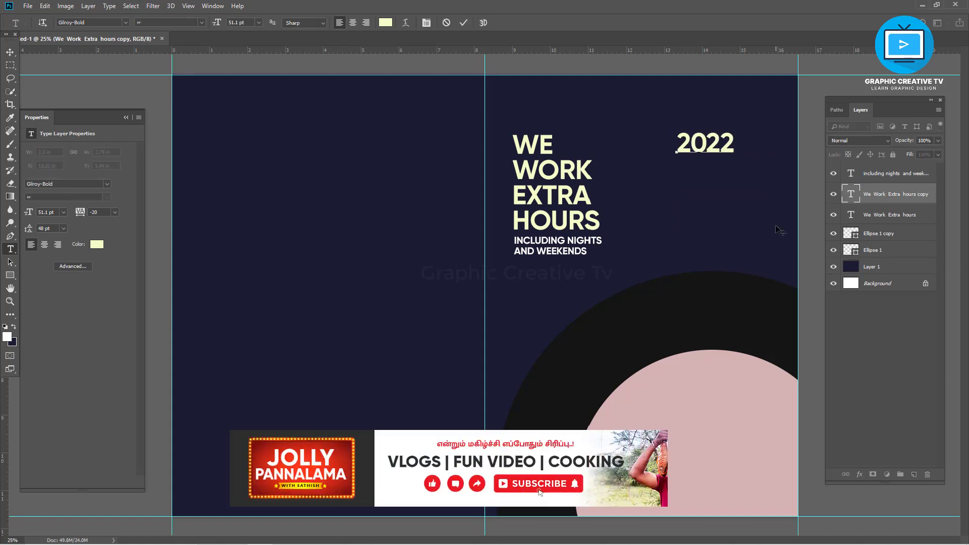
pyautogui.click(10, 52)
pyautogui.hotkey('ctrl', 't')
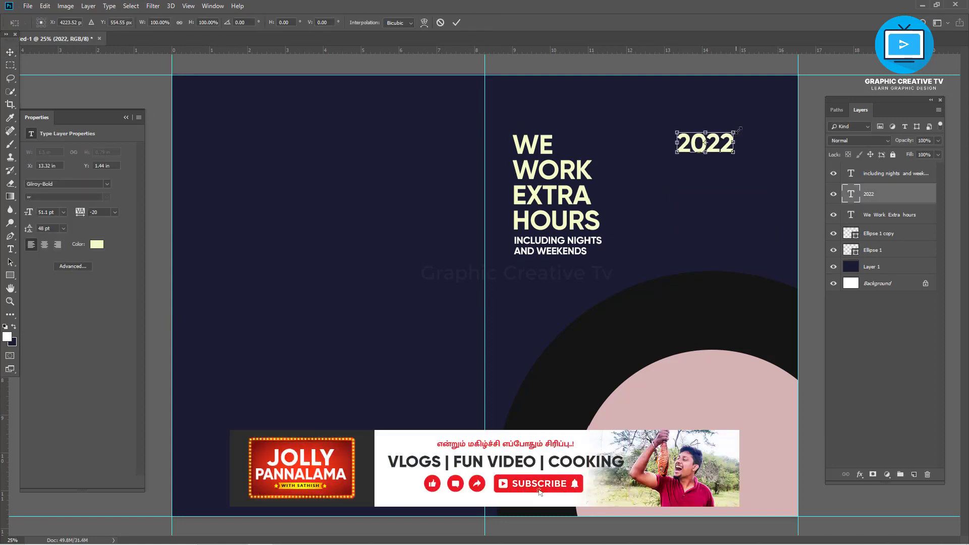
pyautogui.moveTo(734, 132); pyautogui.dragTo(764, 114)
pyautogui.moveTo(721, 137); pyautogui.dragTo(727, 133)
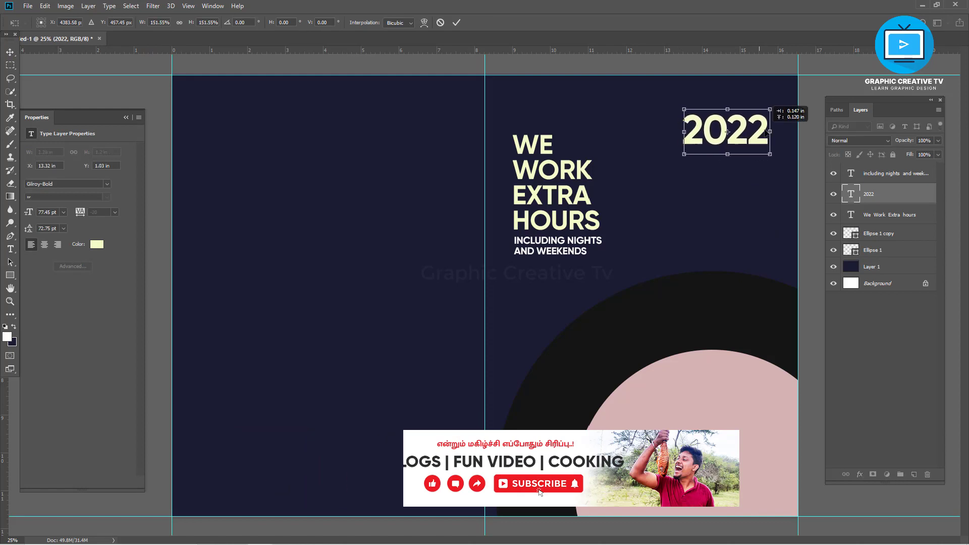
pyautogui.press('Return')
# Step: Move the headline and subtitle lower on the panel
pyautogui.click(547, 191)
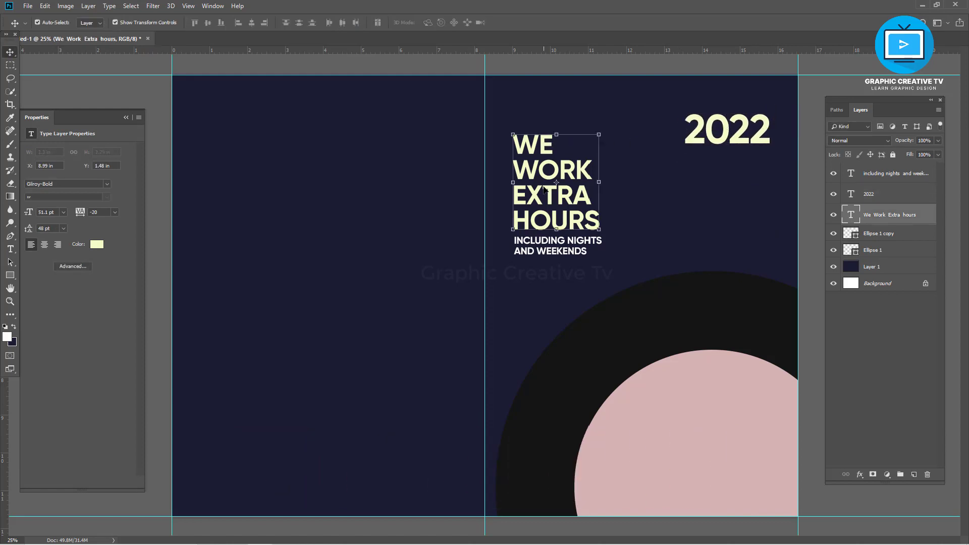
pyautogui.keyDown('shift'); pyautogui.click(548, 256); pyautogui.keyUp('shift')
pyautogui.moveTo(548, 255); pyautogui.dragTo(547, 281)
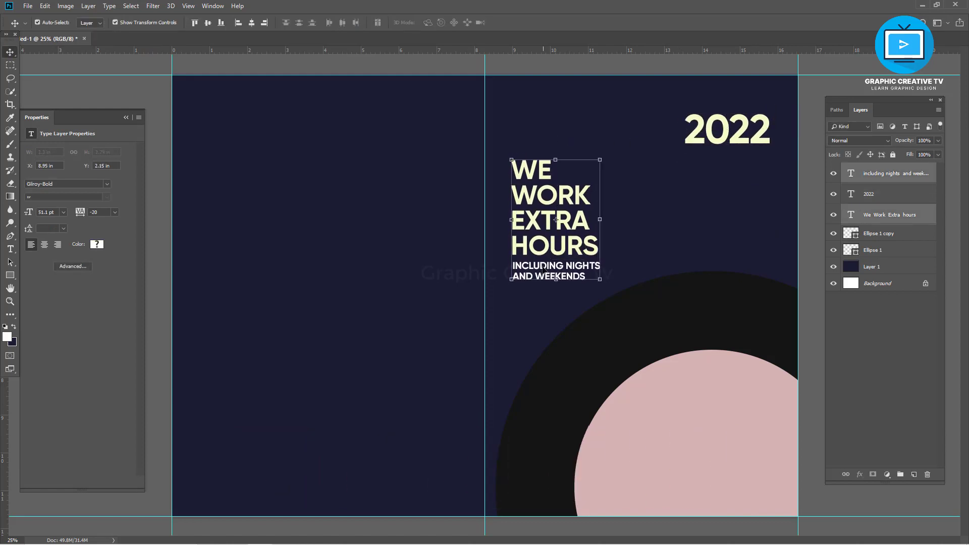
pyautogui.click(714, 384)
pyautogui.click(555, 270)
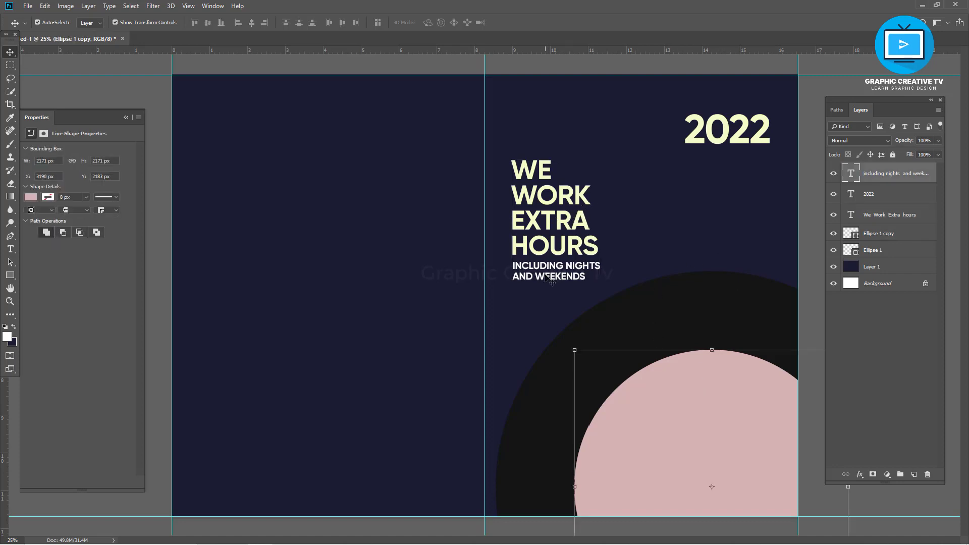
pyautogui.click(125, 118)
pyautogui.click(536, 223)
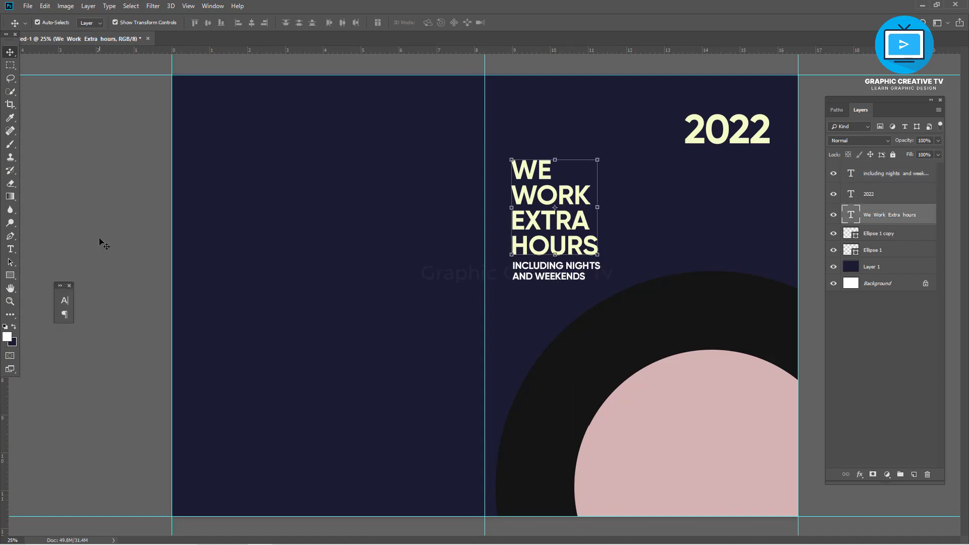
pyautogui.press('t')
pyautogui.click(510, 159)
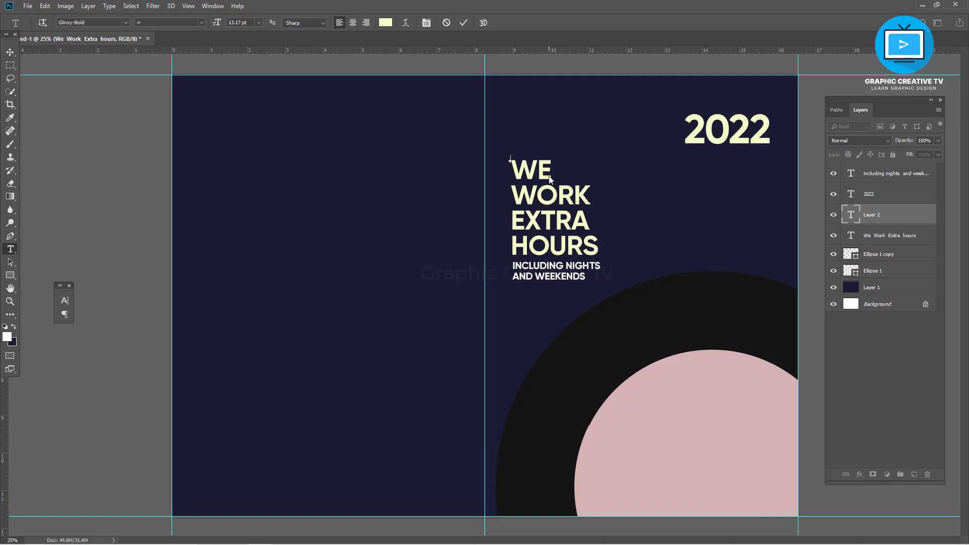
pyautogui.click(10, 52)
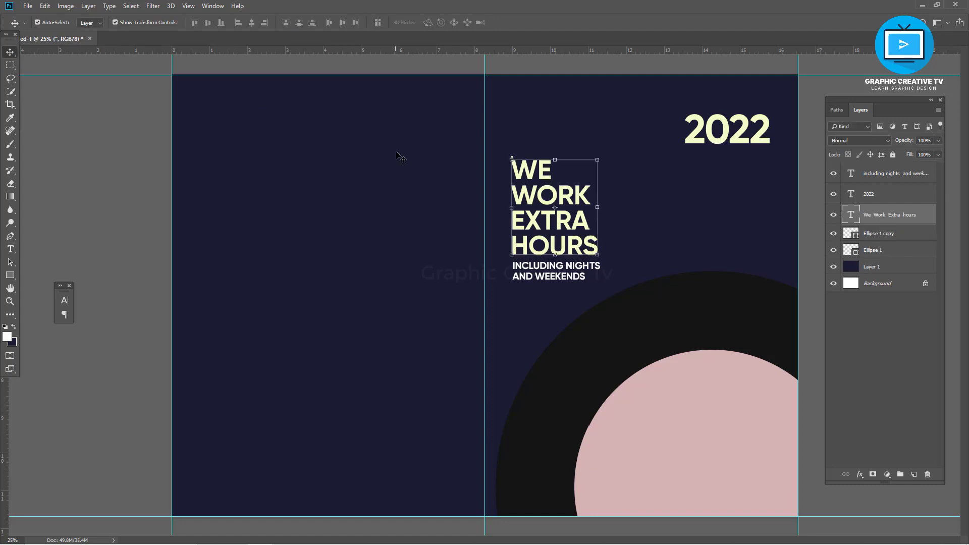
pyautogui.press('t')
pyautogui.click(515, 169)
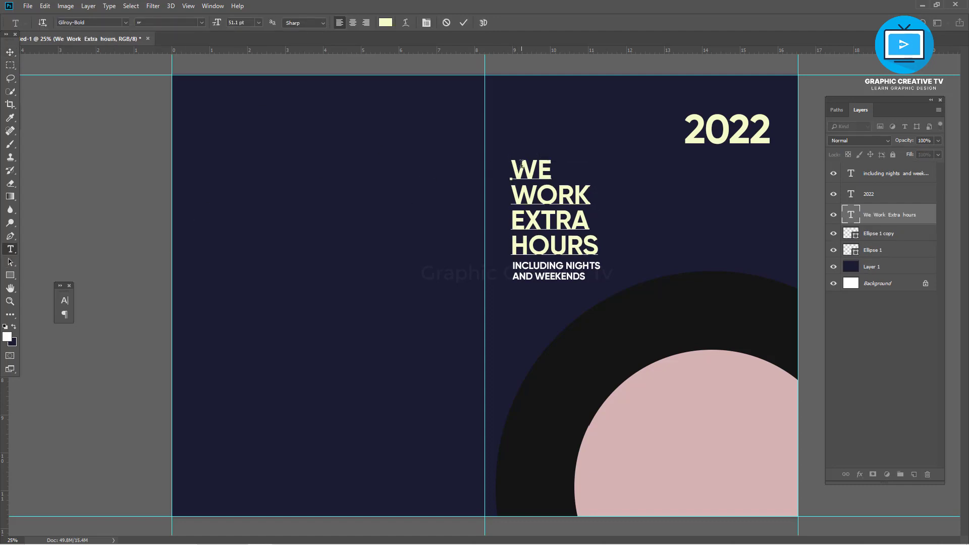
pyautogui.write('“')
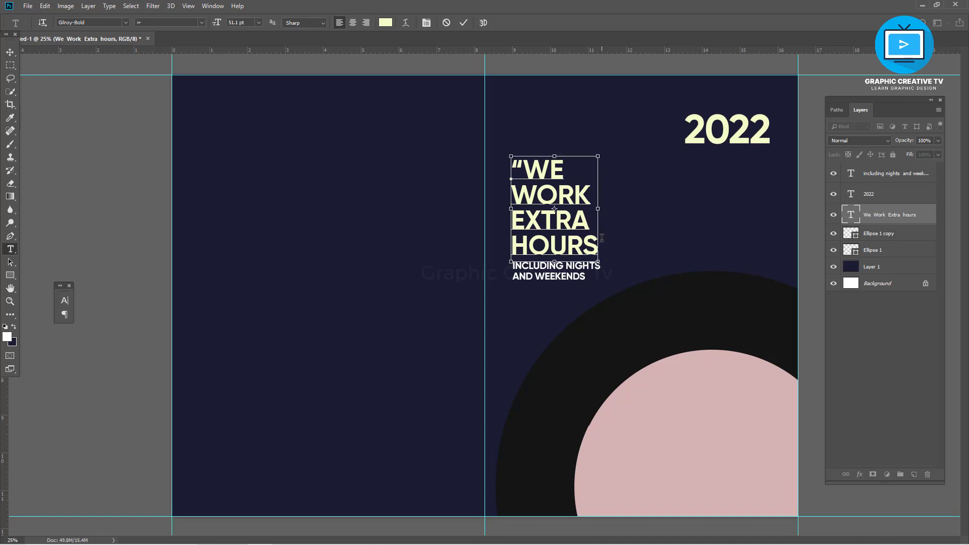
pyautogui.press('Escape')
pyautogui.press('v')
pyautogui.click(132, 172)
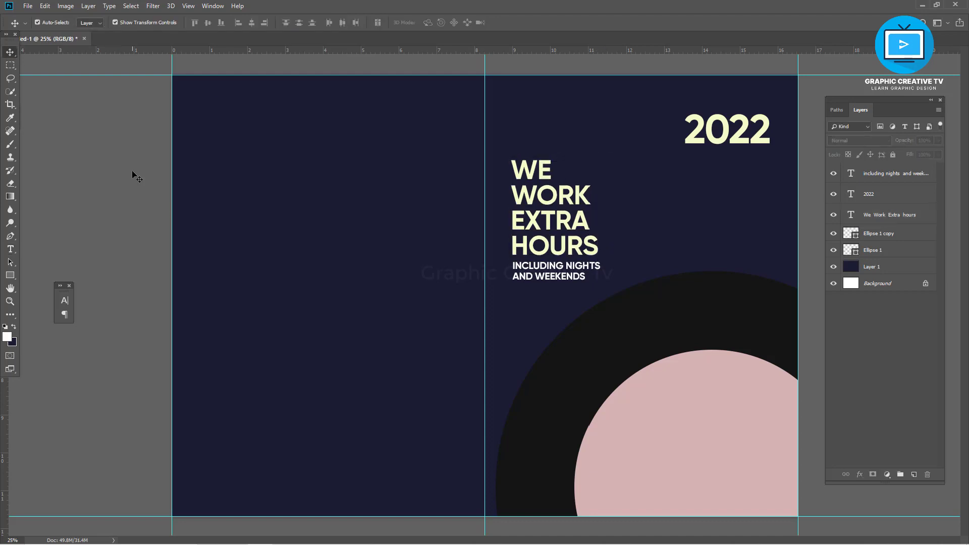
pyautogui.click(11, 276)
# Step: Frame the headline block with an unfilled, white-outlined rectangle and select both text layers
pyautogui.moveTo(505, 151); pyautogui.dragTo(608, 291)
pyautogui.click(96, 22)
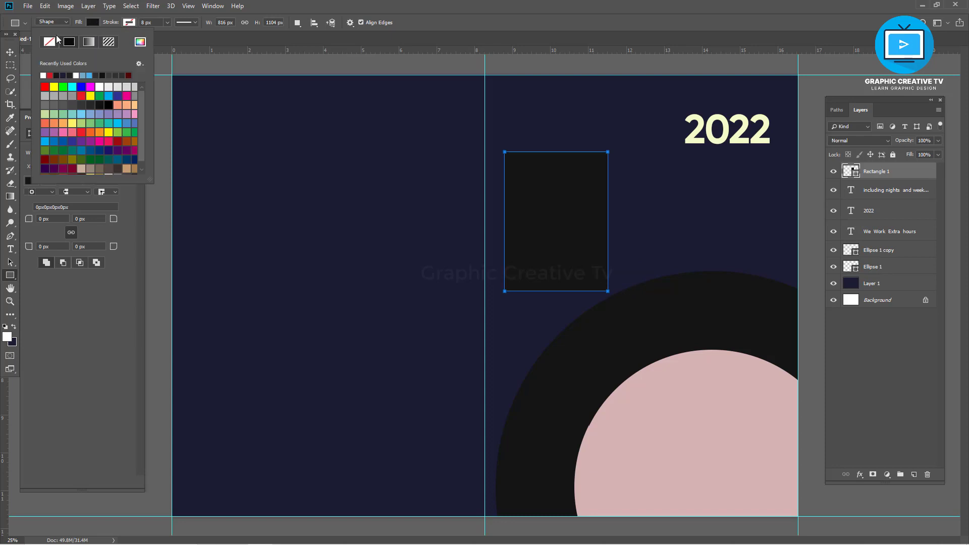
pyautogui.click(57, 41)
pyautogui.click(129, 22)
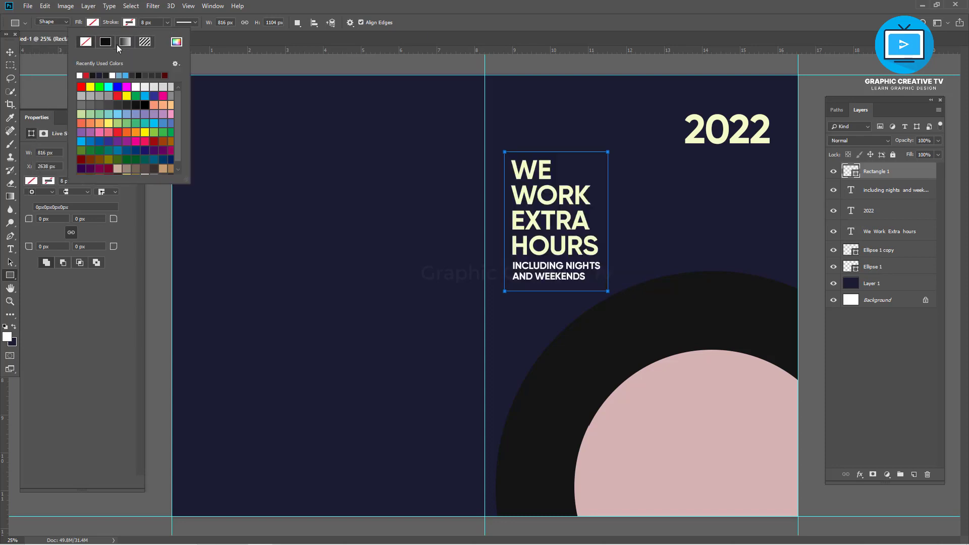
pyautogui.click(113, 75)
pyautogui.click(156, 22)
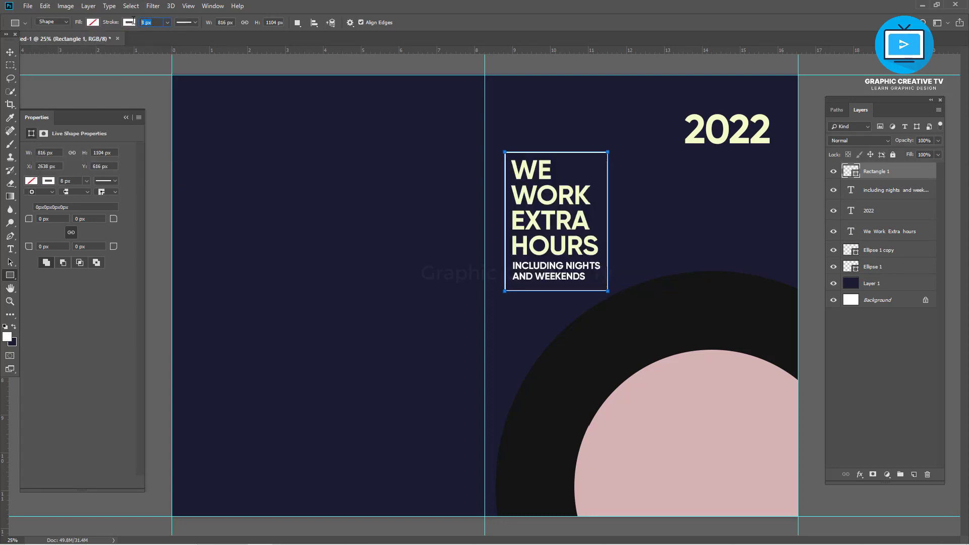
pyautogui.write('5')
pyautogui.press('Return')
pyautogui.press('v')
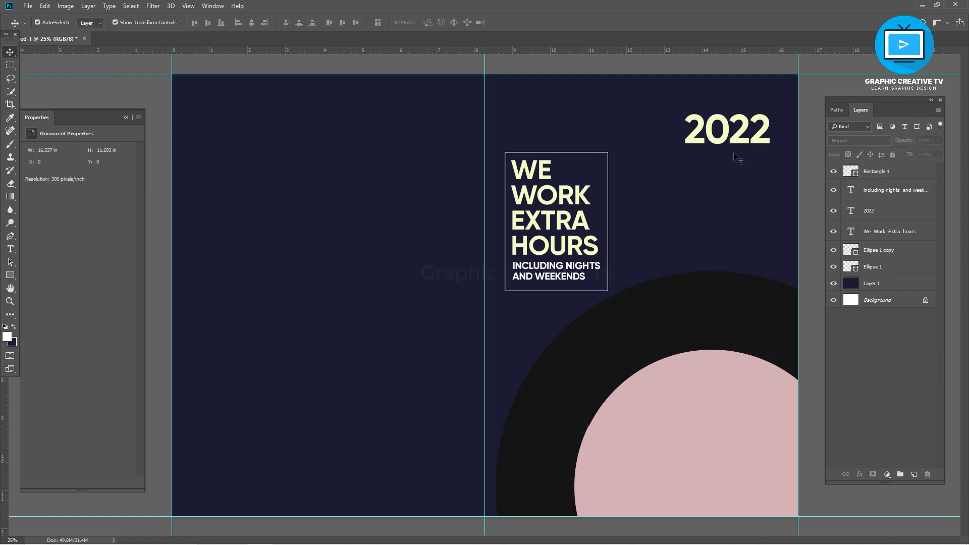
pyautogui.click(555, 182)
pyautogui.keyDown('shift'); pyautogui.click(566, 277); pyautogui.keyUp('shift')
# Step: Group the headline and subtitle text and centre it horizontally and vertically in its frame
pyautogui.hotkey('ctrl', 'g')
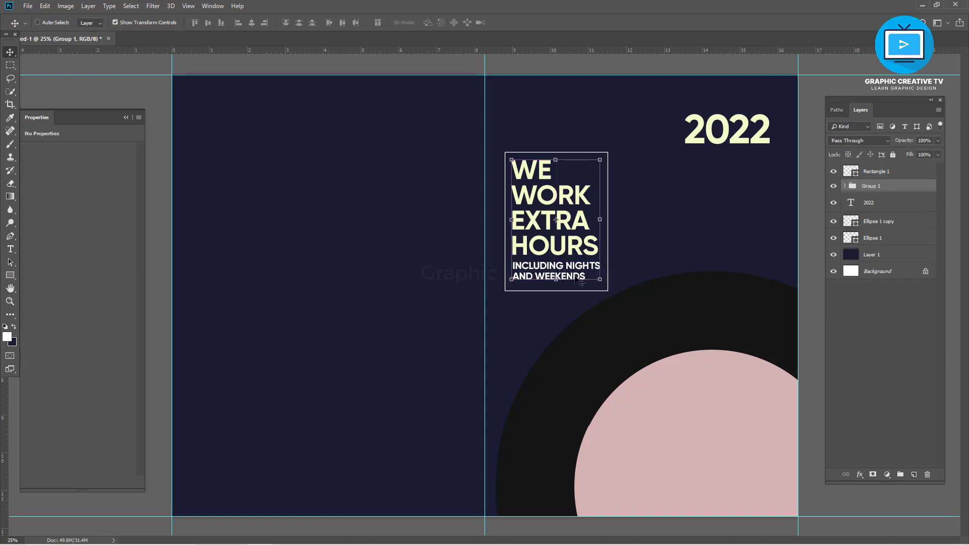
pyautogui.click(877, 176)
pyautogui.click(208, 22)
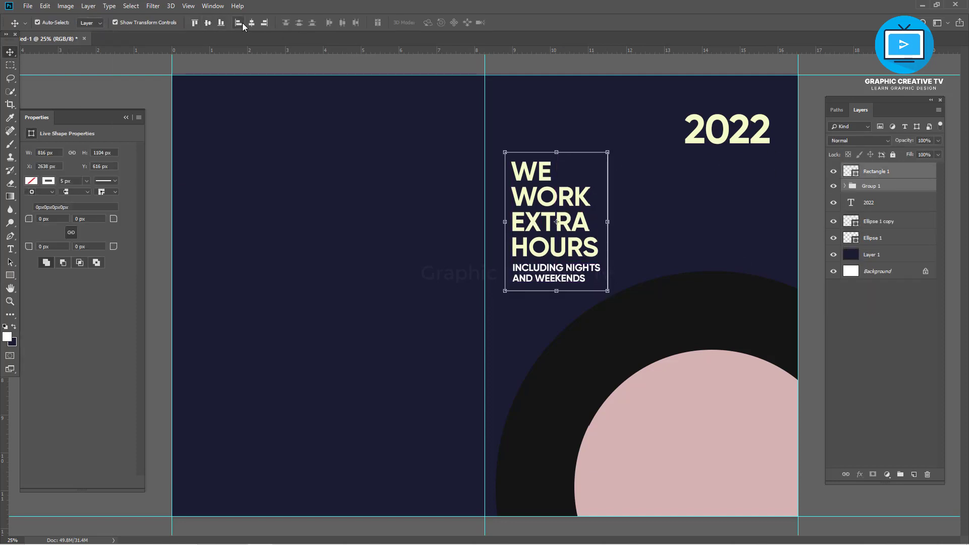
pyautogui.click(251, 23)
pyautogui.click(658, 214)
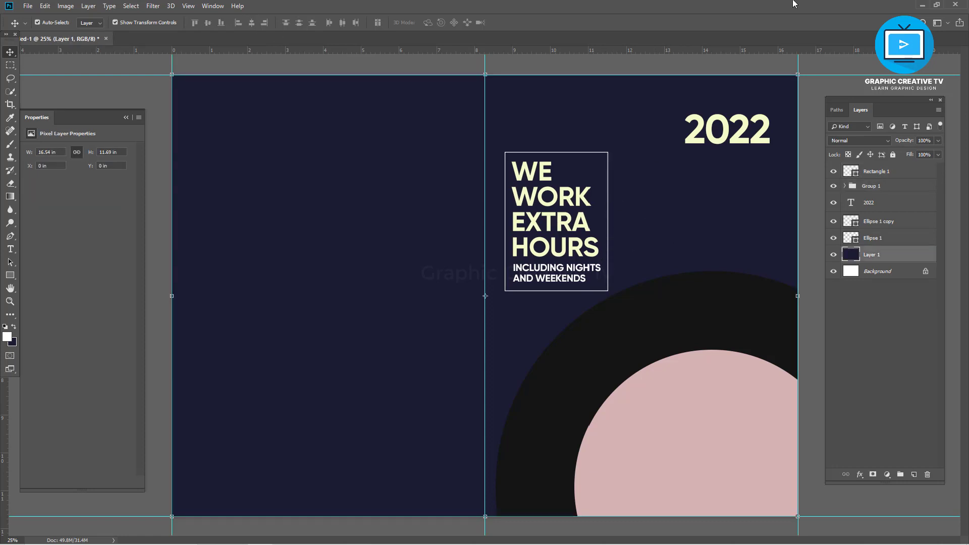
# Step: Shrink the headline group and its rectangle frame together to about 86%
pyautogui.click(557, 178)
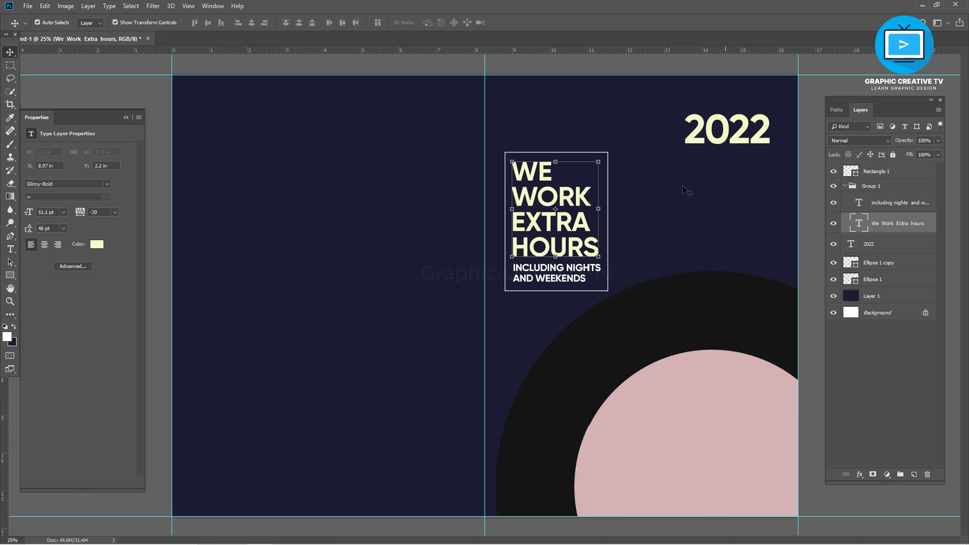
pyautogui.click(844, 187)
pyautogui.keyDown('shift'); pyautogui.click(876, 173); pyautogui.keyUp('shift')
pyautogui.hotkey('ctrl', 't')
pyautogui.moveTo(609, 291); pyautogui.dragTo(603, 286)
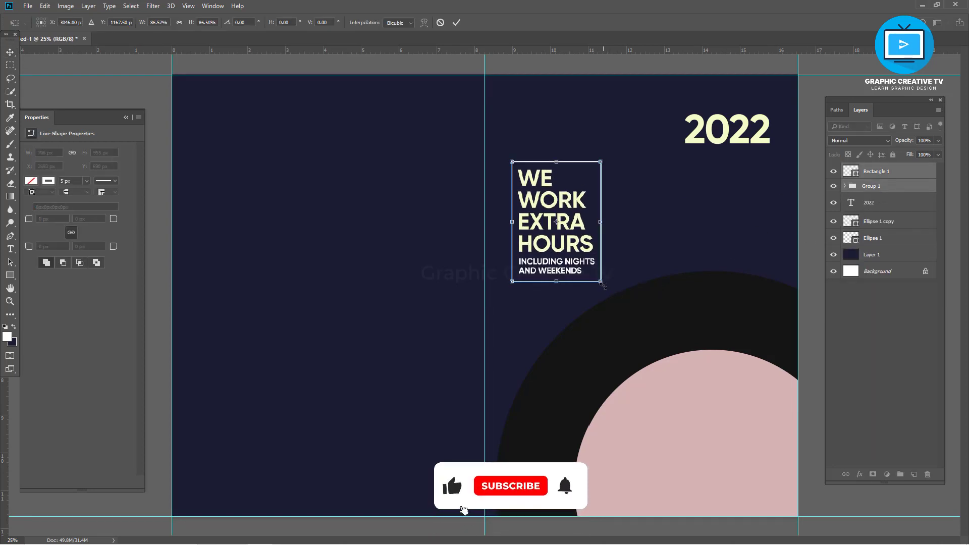
pyautogui.press('Return')
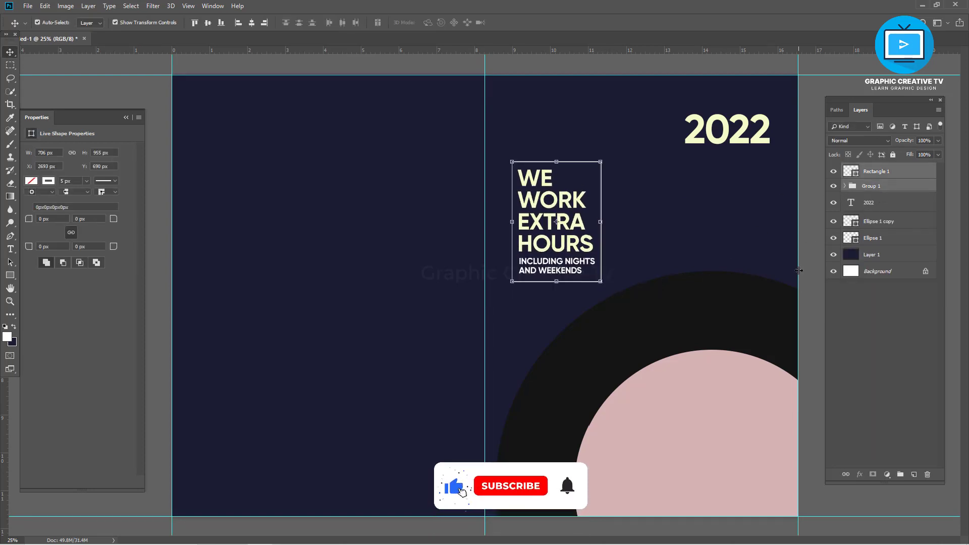
# Step: Move the 2022 label up and slightly to the right
pyautogui.moveTo(731, 379); pyautogui.dragTo(724, 314)
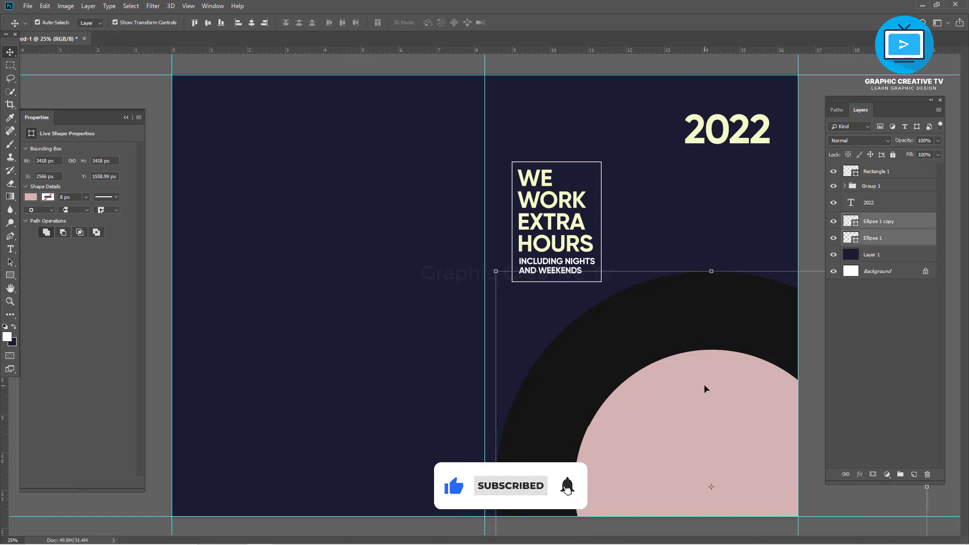
pyautogui.click(692, 438)
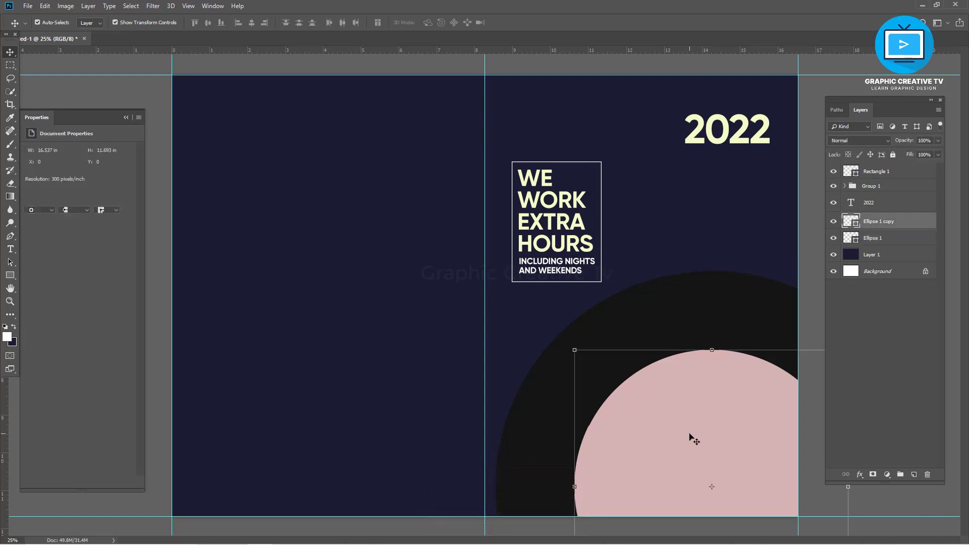
pyautogui.click(746, 142)
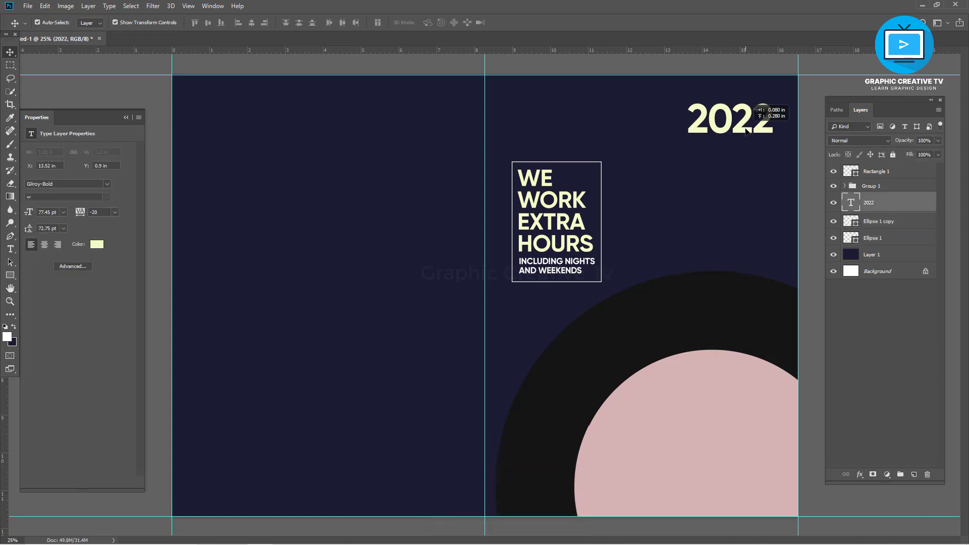
pyautogui.moveTo(746, 142); pyautogui.dragTo(750, 132)
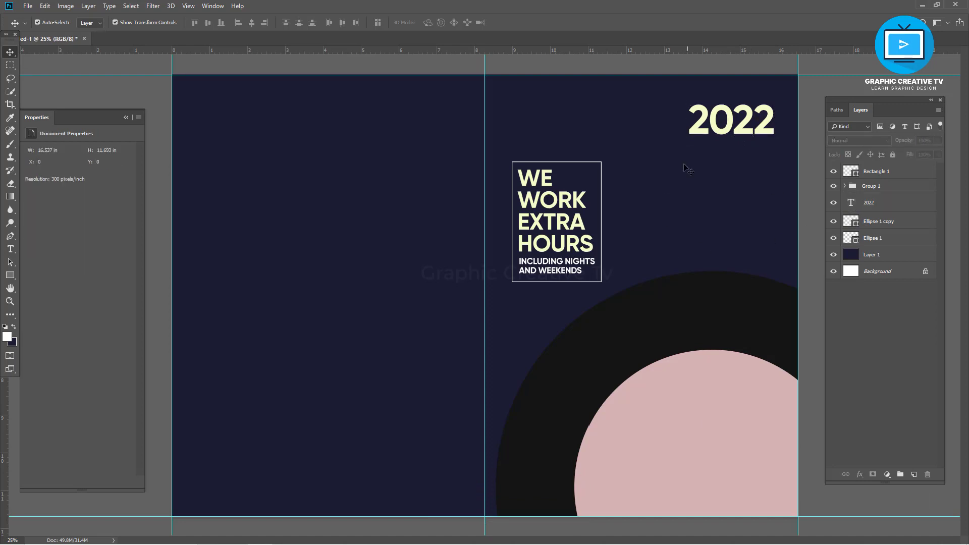
# Step: Group the headline with its frame as Group 2 and align its top edge to 2022
pyautogui.click(545, 179)
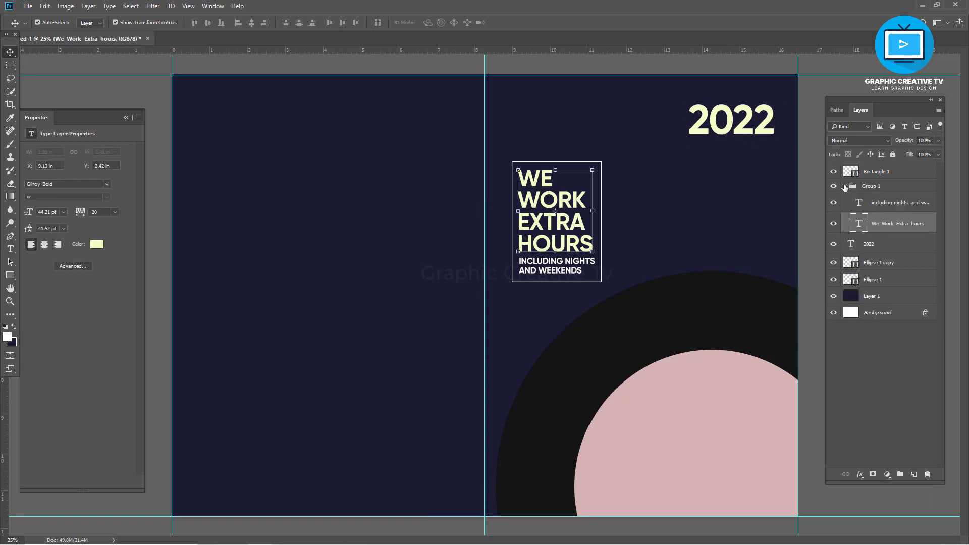
pyautogui.click(844, 186)
pyautogui.keyDown('shift'); pyautogui.click(865, 172); pyautogui.keyUp('shift')
pyautogui.hotkey('ctrl', 'g')
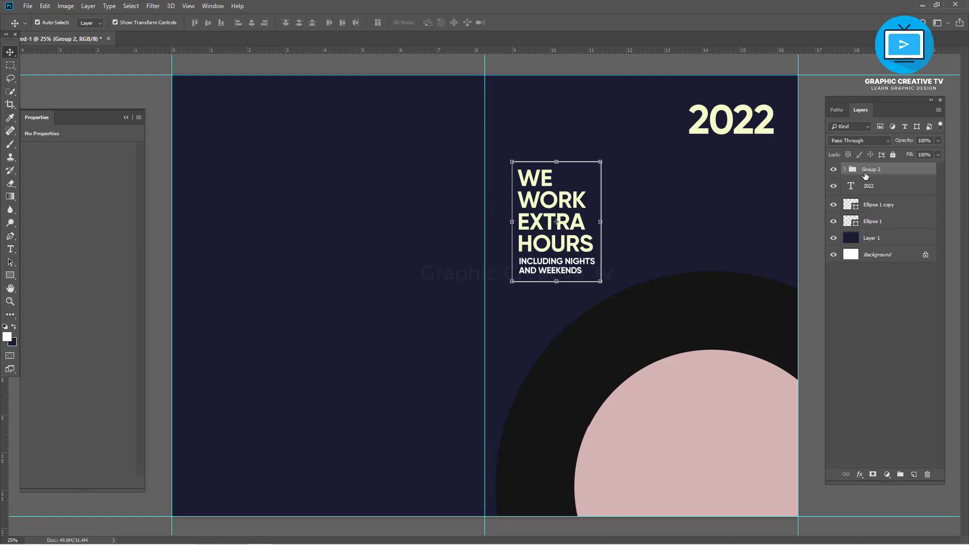
pyautogui.keyDown('shift'); pyautogui.click(868, 186); pyautogui.keyUp('shift')
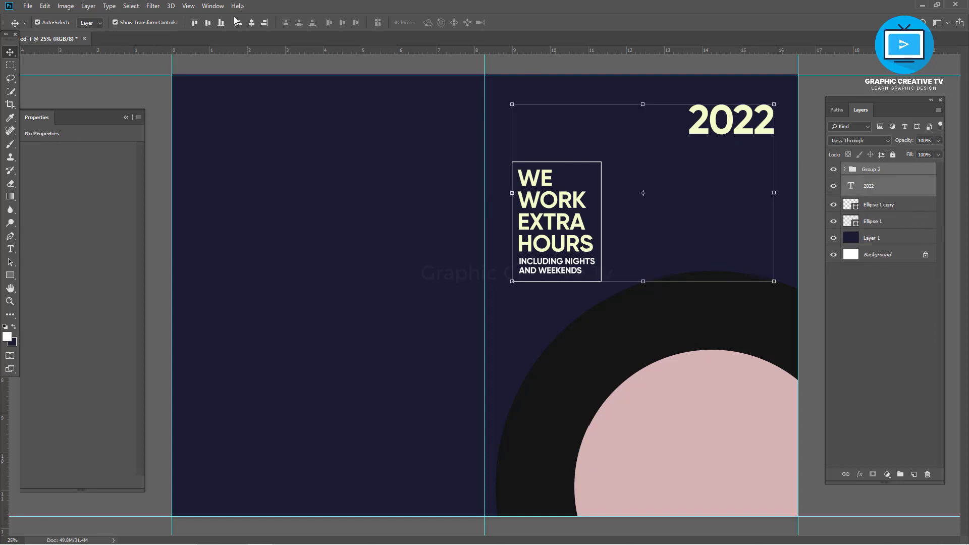
pyautogui.click(195, 23)
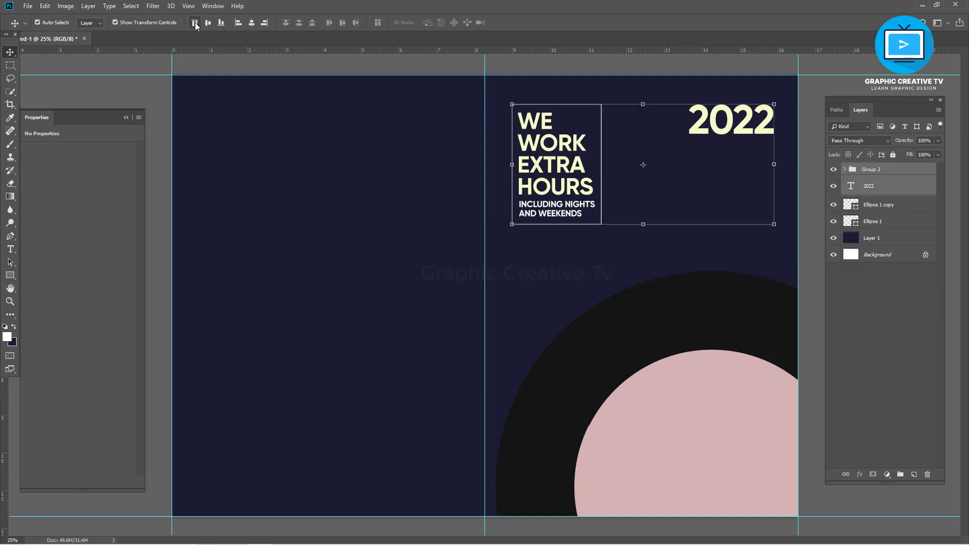
pyautogui.click(541, 91)
pyautogui.click(651, 414)
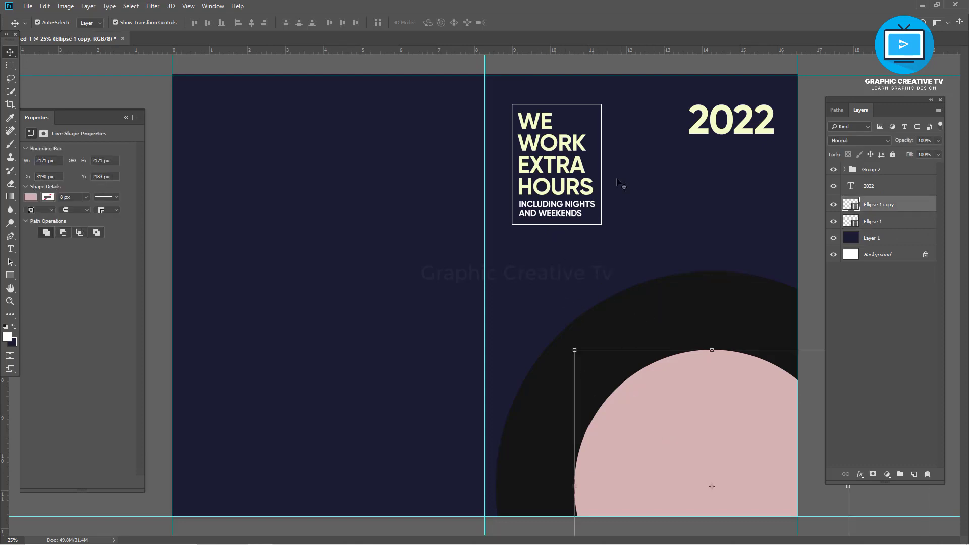
pyautogui.click(760, 128)
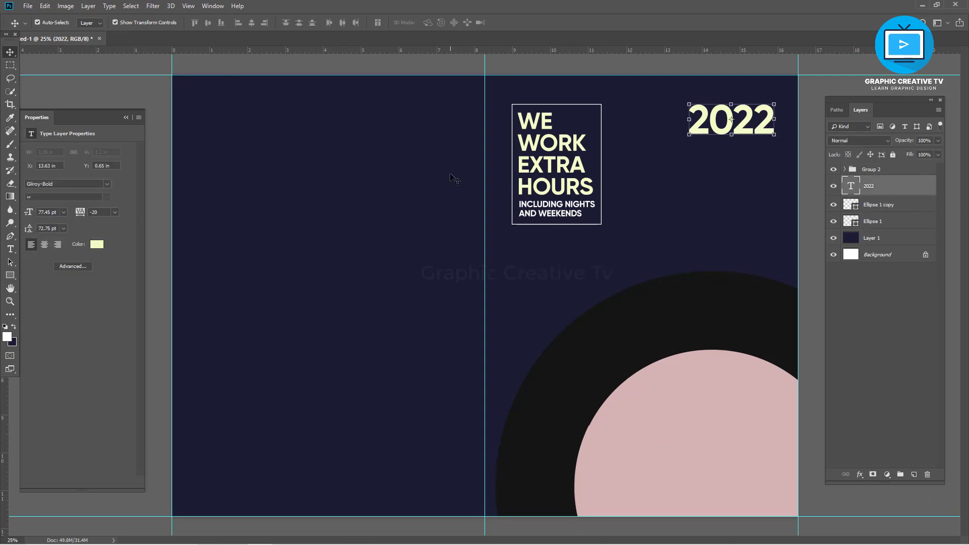
# Step: Draw a narrow helper rectangle flush right and set a vertical guide at its inner edge
pyautogui.press('u')
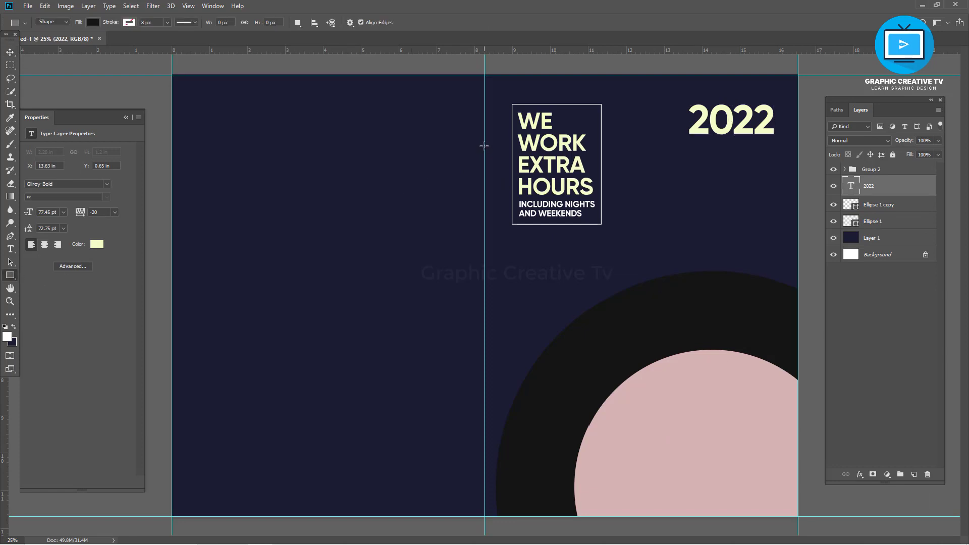
pyautogui.moveTo(485, 146); pyautogui.dragTo(511, 256)
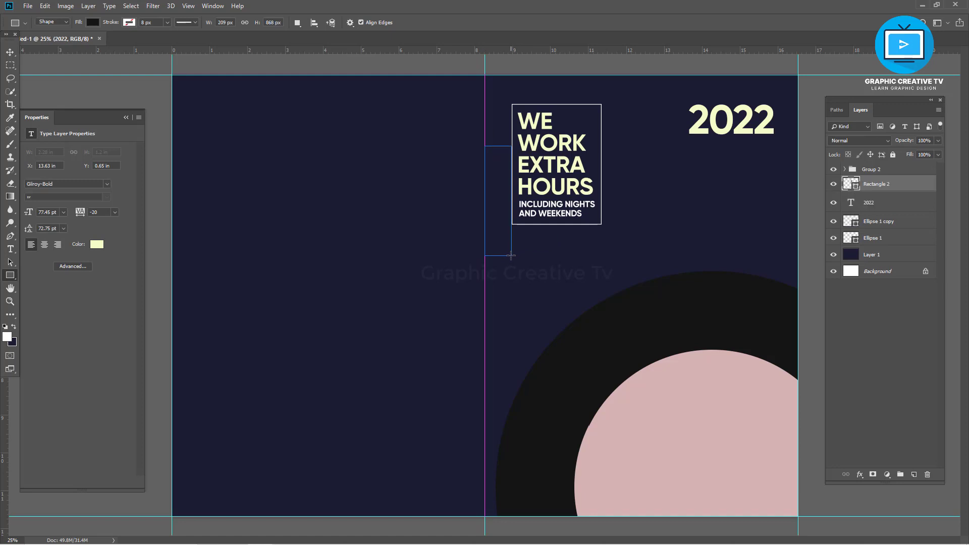
pyautogui.press('v')
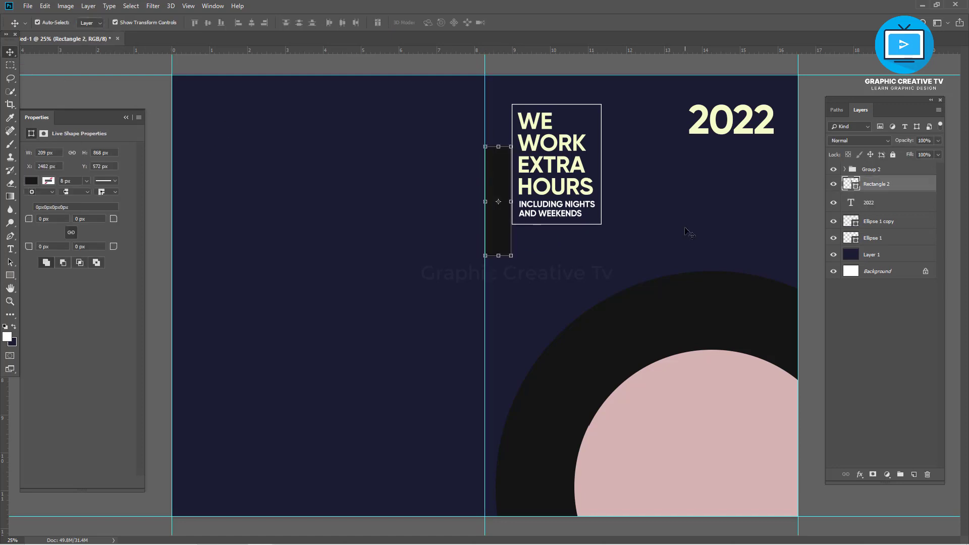
pyautogui.keyDown('shift'); pyautogui.click(276, 123); pyautogui.keyUp('shift')
pyautogui.click(265, 23)
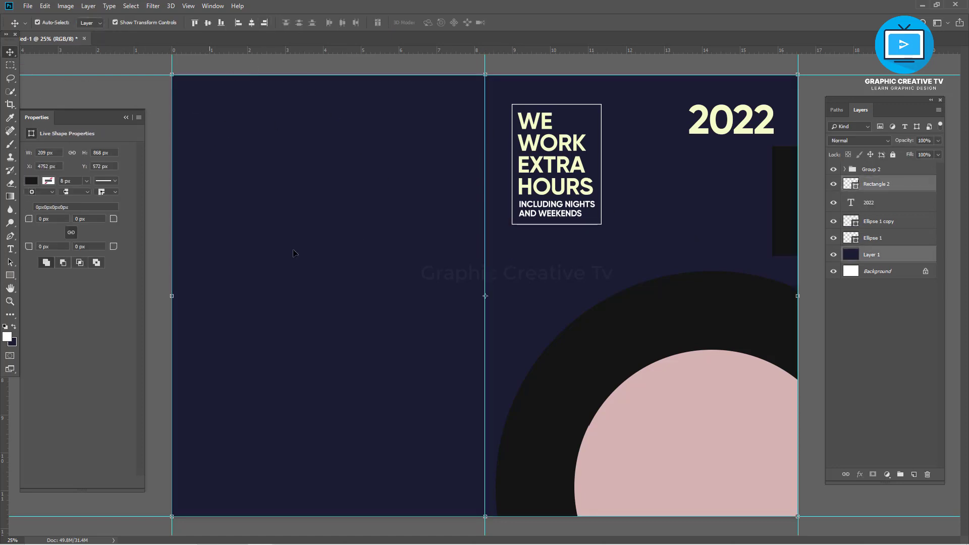
pyautogui.moveTo(6, 422); pyautogui.dragTo(773, 175)
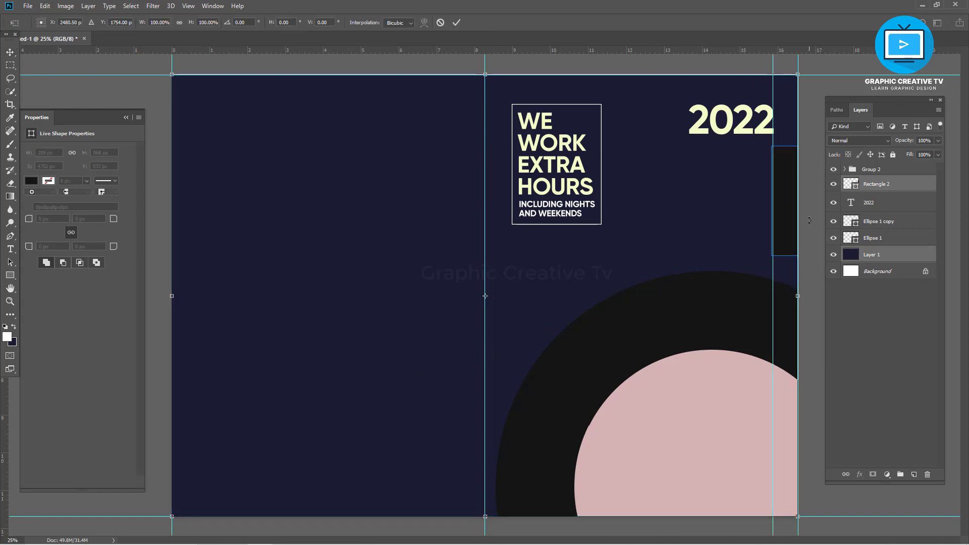
pyautogui.moveTo(773, 262); pyautogui.dragTo(772, 217)
# Step: Align the helper rectangle to the left page edge and add a vertical guide at its inner edge
pyautogui.keyDown('ctrl'); pyautogui.click(789, 237); pyautogui.keyUp('ctrl')
pyautogui.hotkey('ctrl', 'a')
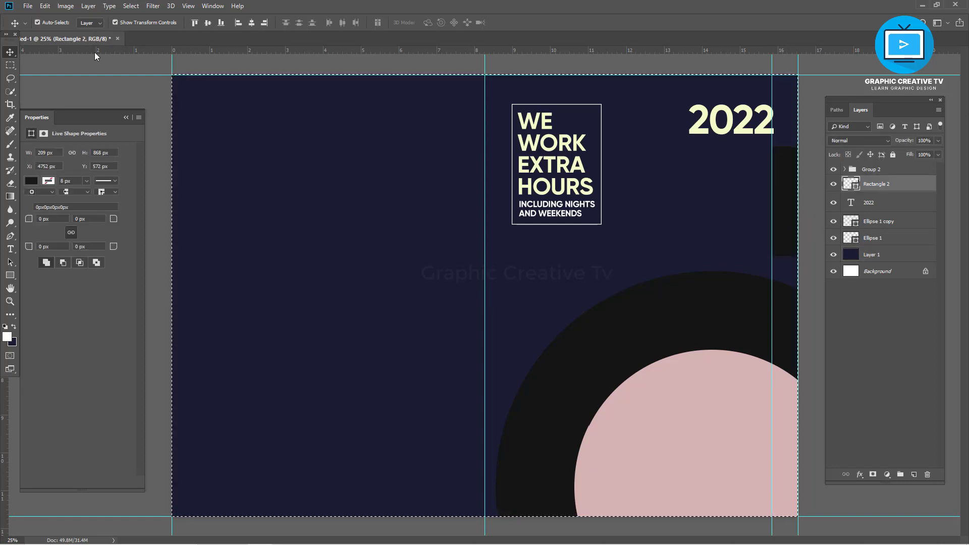
pyautogui.click(238, 22)
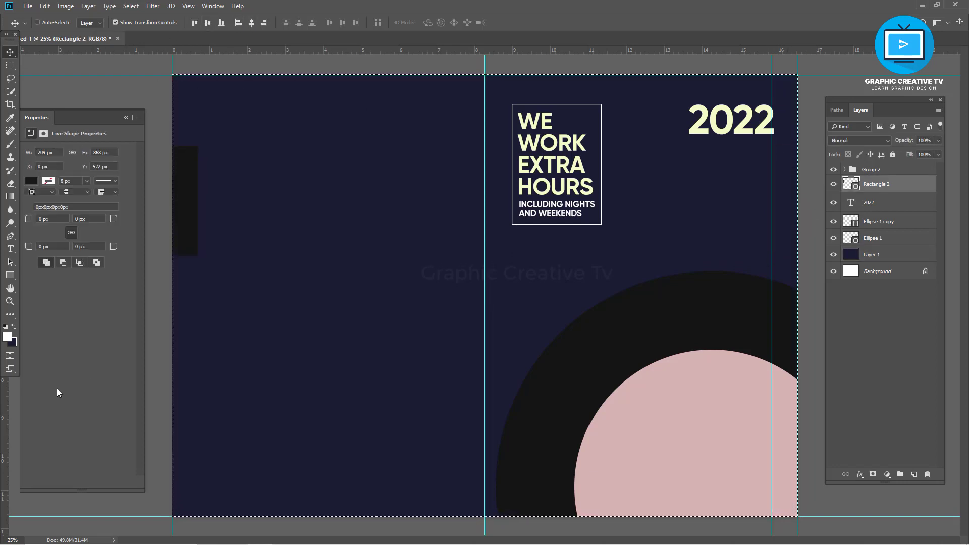
pyautogui.hotkey('ctrl', 'd')
pyautogui.moveTo(2, 410); pyautogui.dragTo(198, 196)
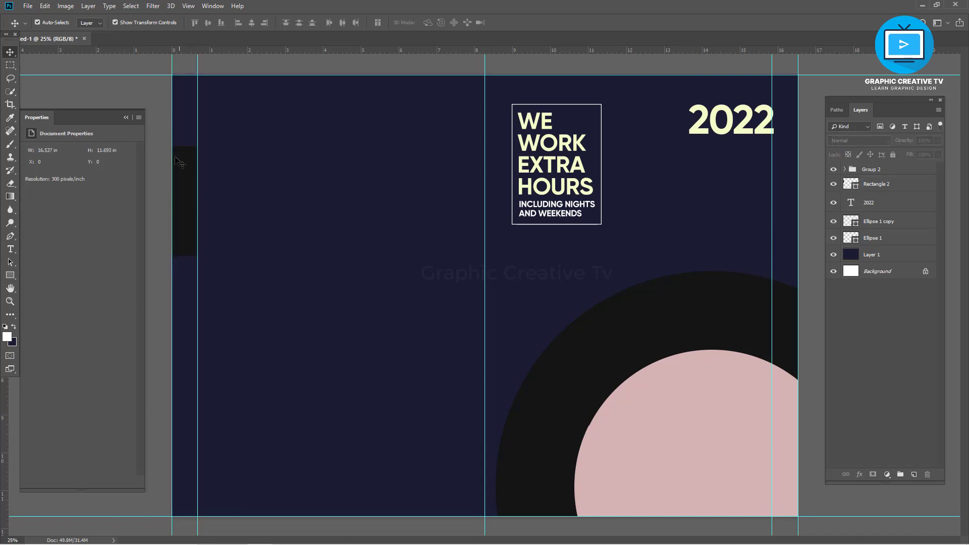
# Step: Rotate the helper into a horizontal bar, align it top, and add a guide at its bottom edge
pyautogui.moveTo(205, 266); pyautogui.dragTo(280, 179)
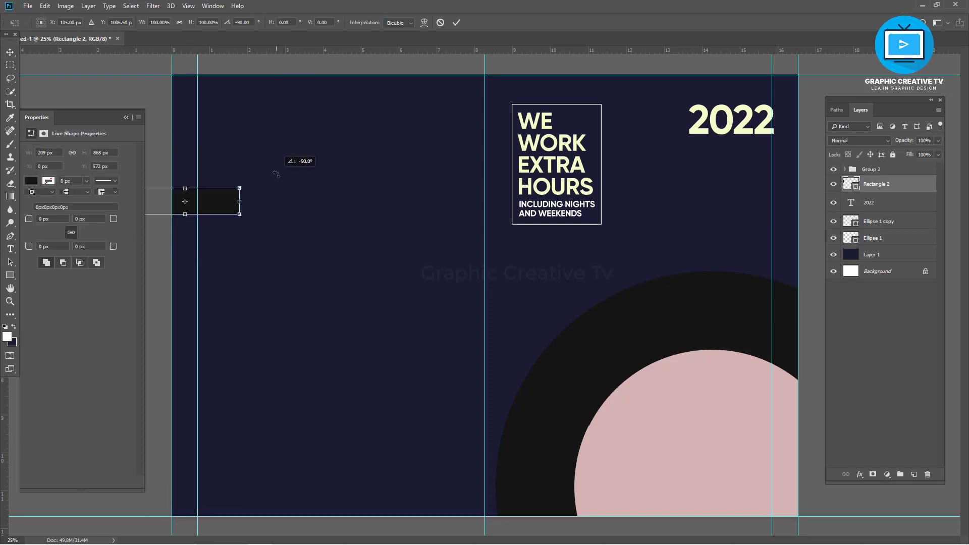
pyautogui.hotkey('ctrl', 'a')
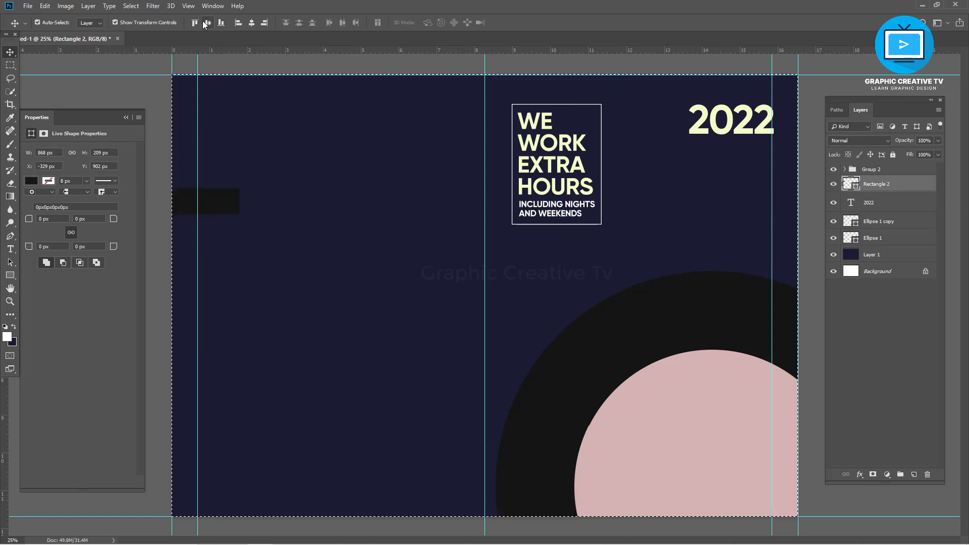
pyautogui.click(194, 22)
pyautogui.moveTo(225, 48); pyautogui.dragTo(232, 99)
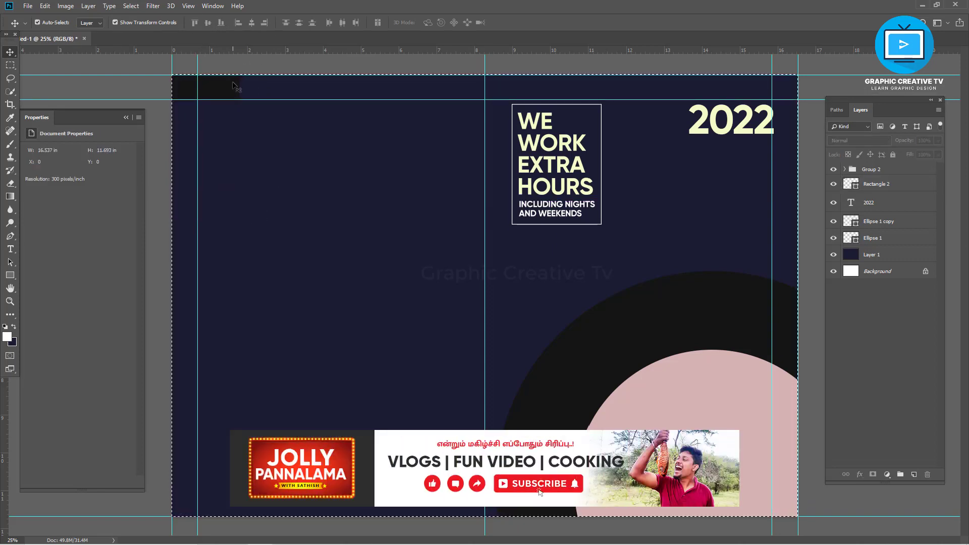
pyautogui.click(233, 86)
pyautogui.click(478, 206)
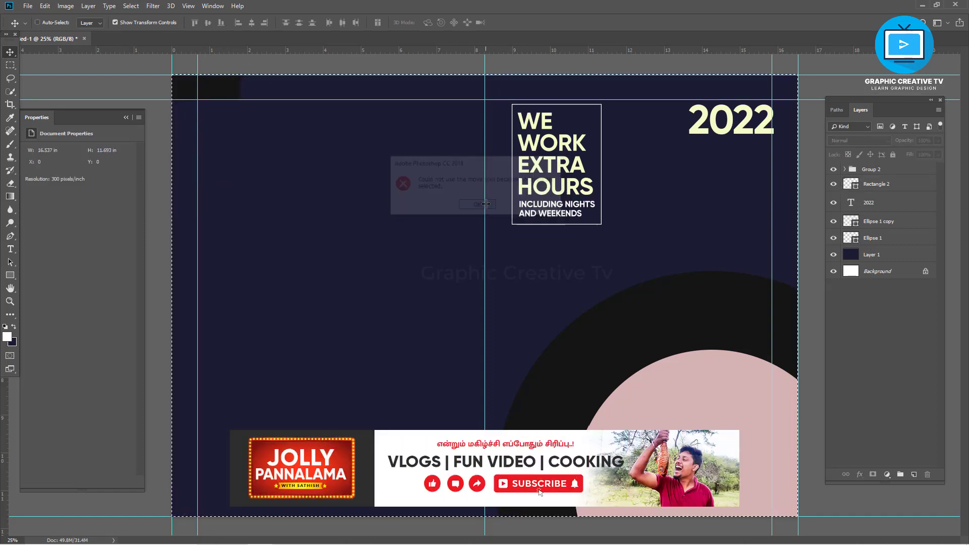
pyautogui.hotkey('ctrl', 'd')
# Step: Align the bar to the bottom page edge and add a horizontal guide at its top edge
pyautogui.click(238, 95)
pyautogui.hotkey('ctrl', 'a')
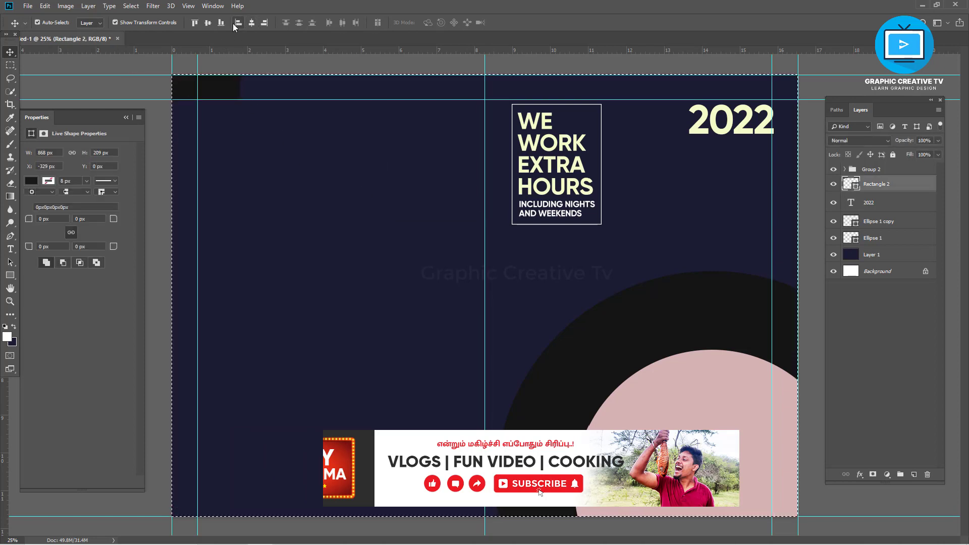
pyautogui.click(221, 22)
pyautogui.moveTo(283, 48); pyautogui.dragTo(198, 490)
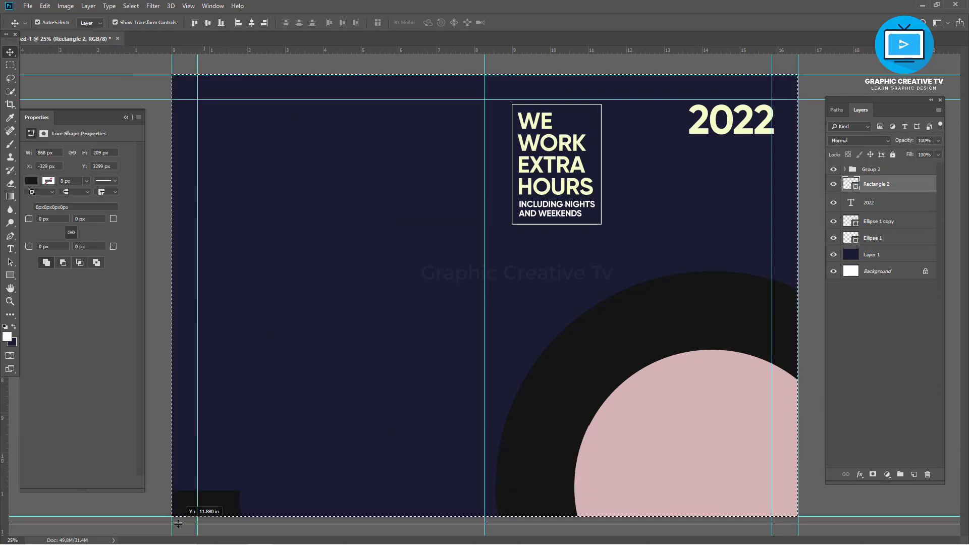
pyautogui.click(153, 423)
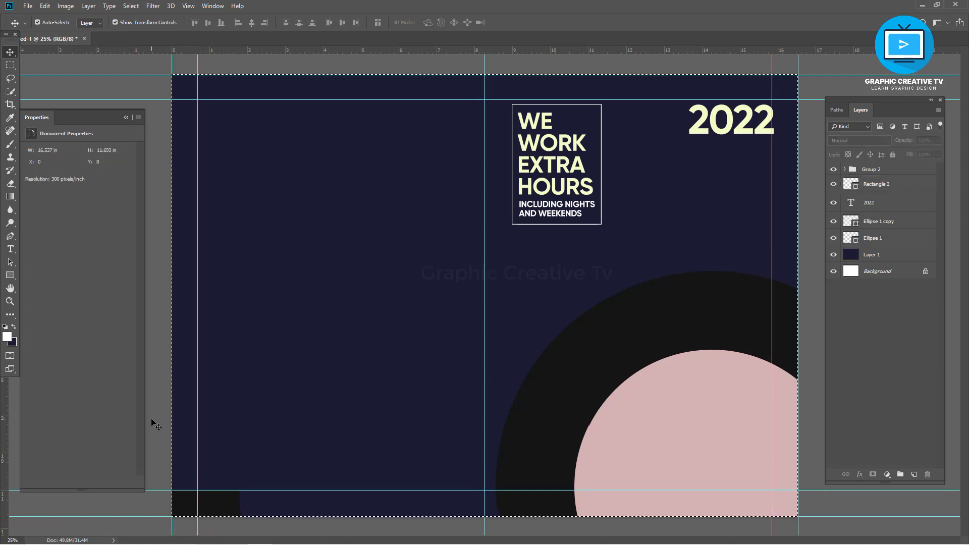
pyautogui.hotkey('ctrl', 'd')
pyautogui.click(221, 499)
# Step: Delete the helper bar and nudge the headline group and 2022 onto the margin guides
pyautogui.press('Delete')
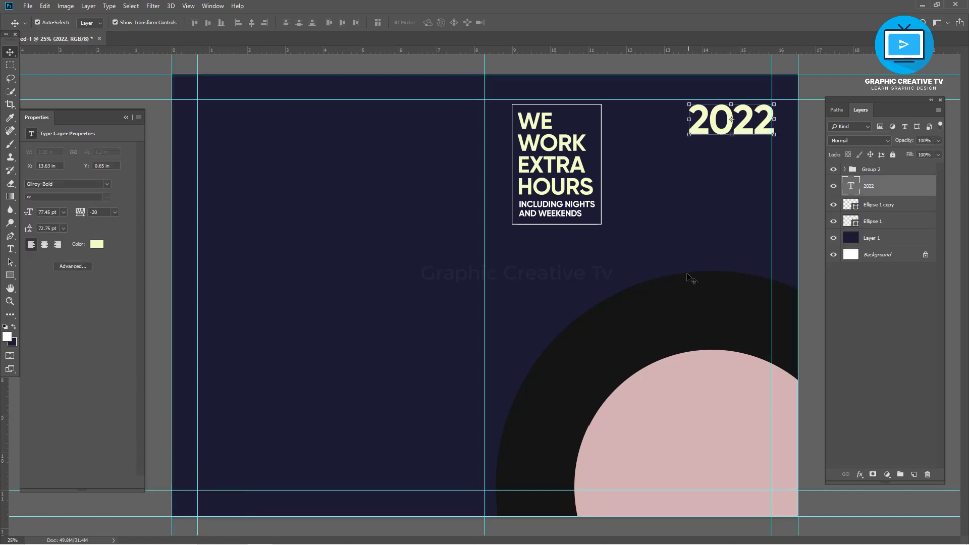
pyautogui.click(599, 194)
pyautogui.click(845, 169)
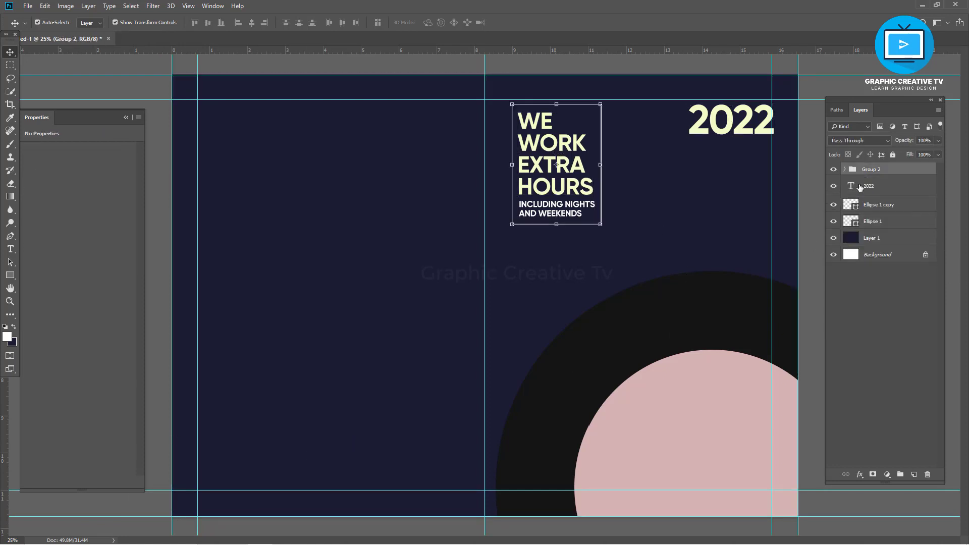
pyautogui.keyDown('ctrl'); pyautogui.click(872, 192); pyautogui.keyUp('ctrl')
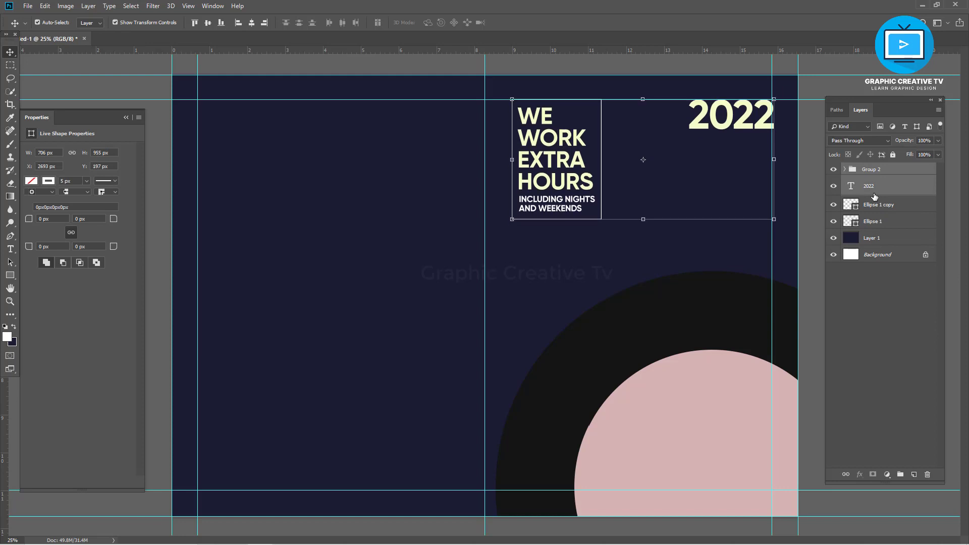
pyautogui.press('Left')
pyautogui.press('Left')
pyautogui.press('Left')
pyautogui.press('Left')
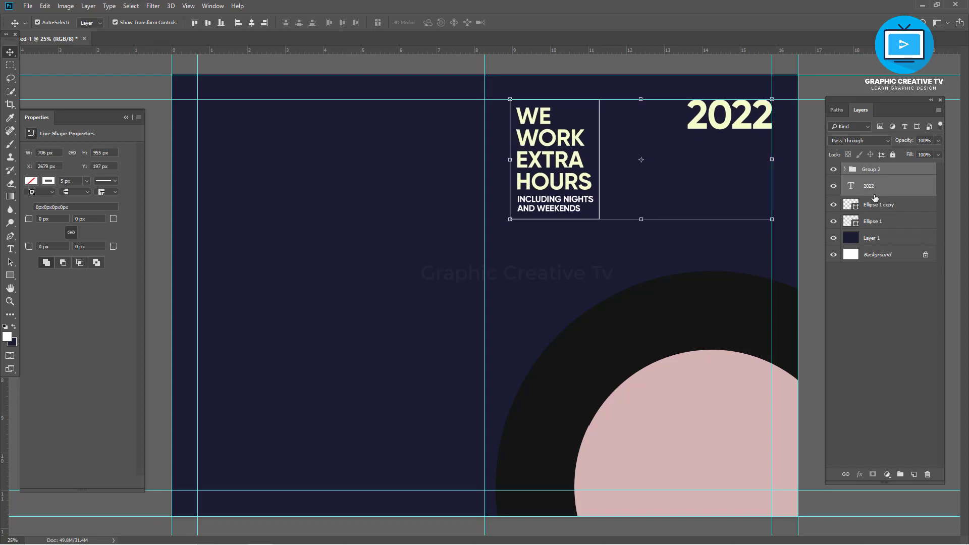
pyautogui.click(844, 169)
pyautogui.click(879, 182)
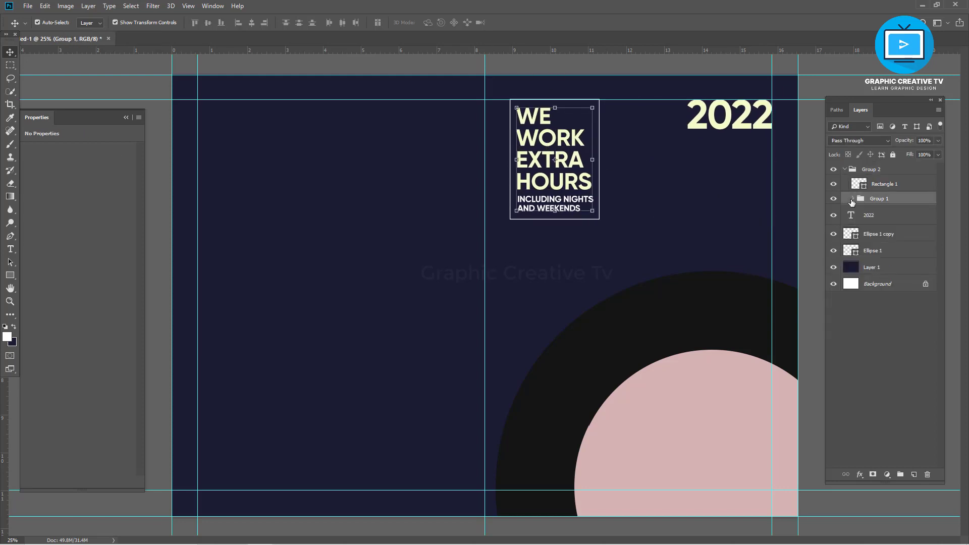
pyautogui.click(844, 169)
pyautogui.hotkey('shift', 'Right')
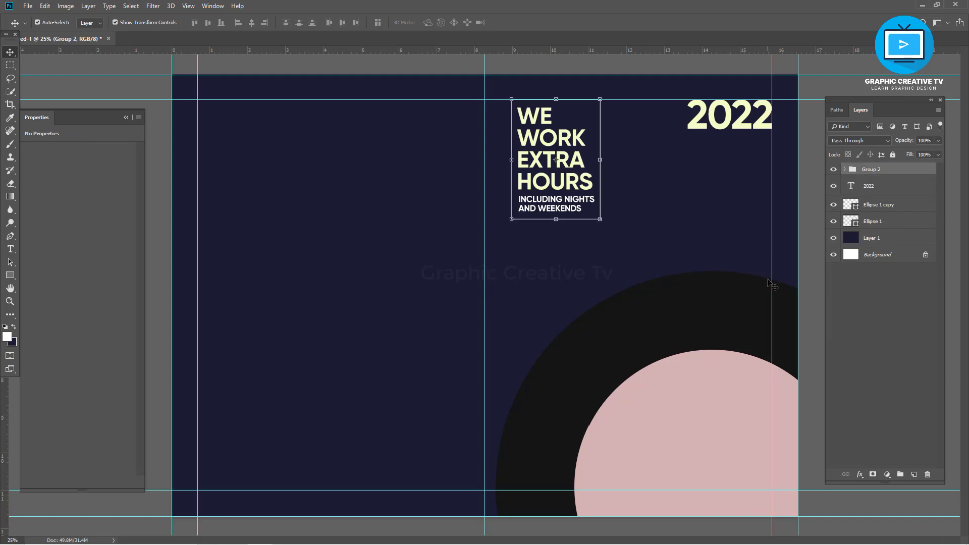
# Step: Enlarge the pink circle within the black ring and move both circles back bottom-right
pyautogui.click(709, 400)
pyautogui.moveTo(692, 422); pyautogui.dragTo(429, 249)
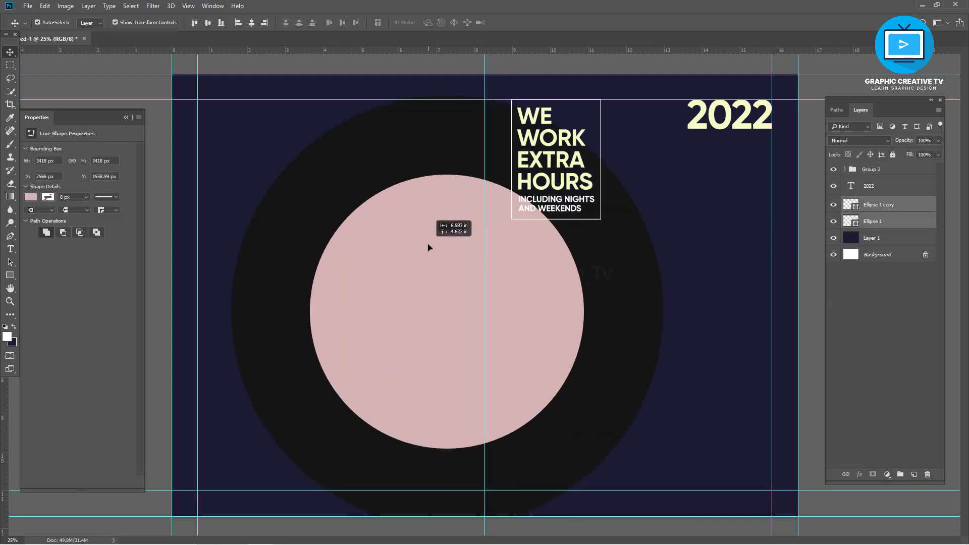
pyautogui.moveTo(586, 454); pyautogui.dragTo(604, 468)
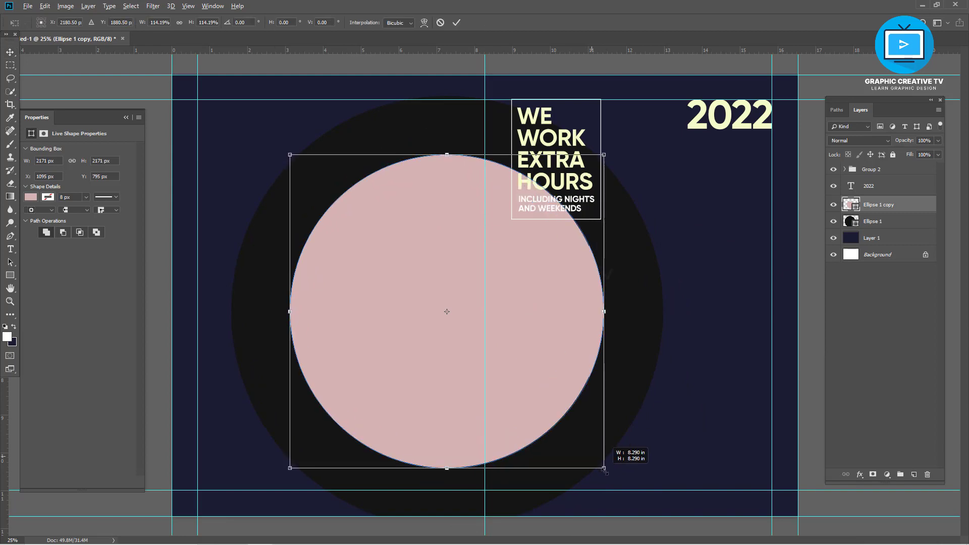
pyautogui.keyDown('shift'); pyautogui.click(648, 380); pyautogui.keyUp('shift')
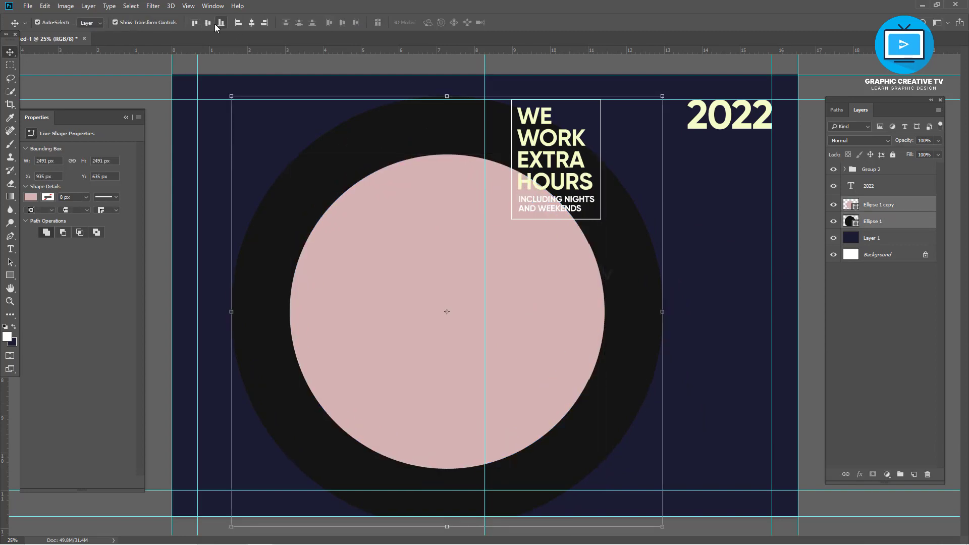
pyautogui.moveTo(430, 327); pyautogui.dragTo(677, 444)
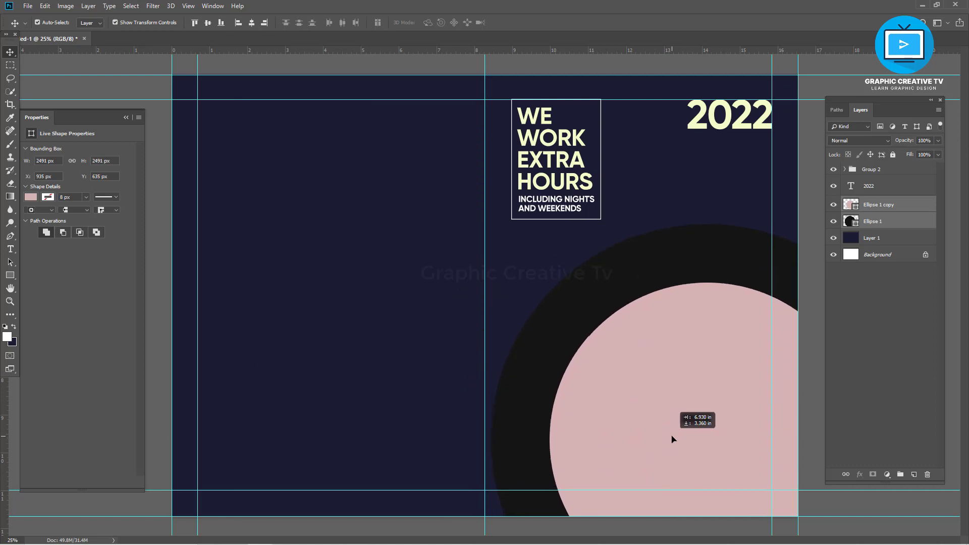
pyautogui.moveTo(677, 445)
pyautogui.mouseDown()
pyautogui.moveTo(698, 440)
pyautogui.moveTo(658, 455)
pyautogui.moveTo(664, 469)
pyautogui.moveTo(695, 463)
pyautogui.moveTo(697, 475)
pyautogui.moveTo(703, 456)
pyautogui.mouseUp()
# Step: Duplicate 2022 into the bottom-left corner, shrink the copy, and nudge it slightly upward
pyautogui.click(167, 268)
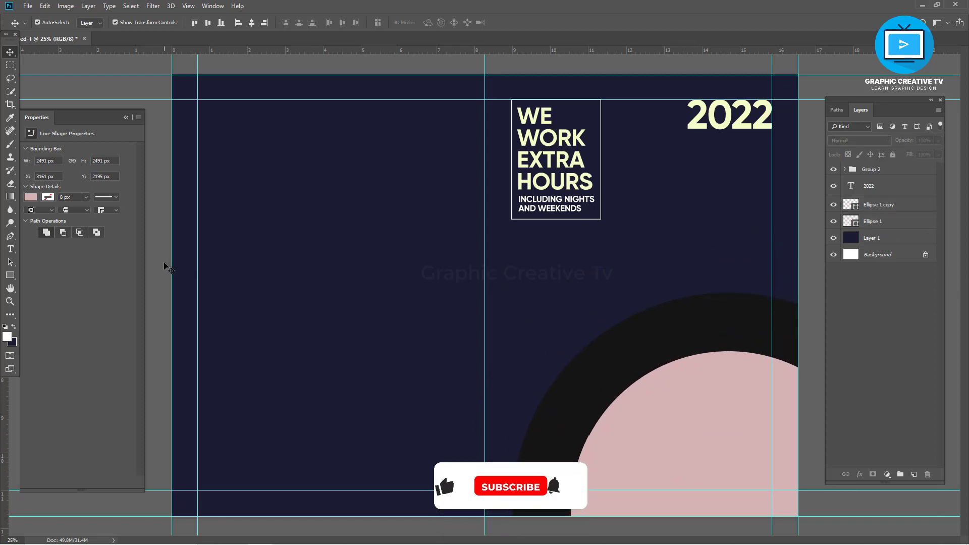
pyautogui.moveTo(700, 125); pyautogui.dragTo(211, 488)
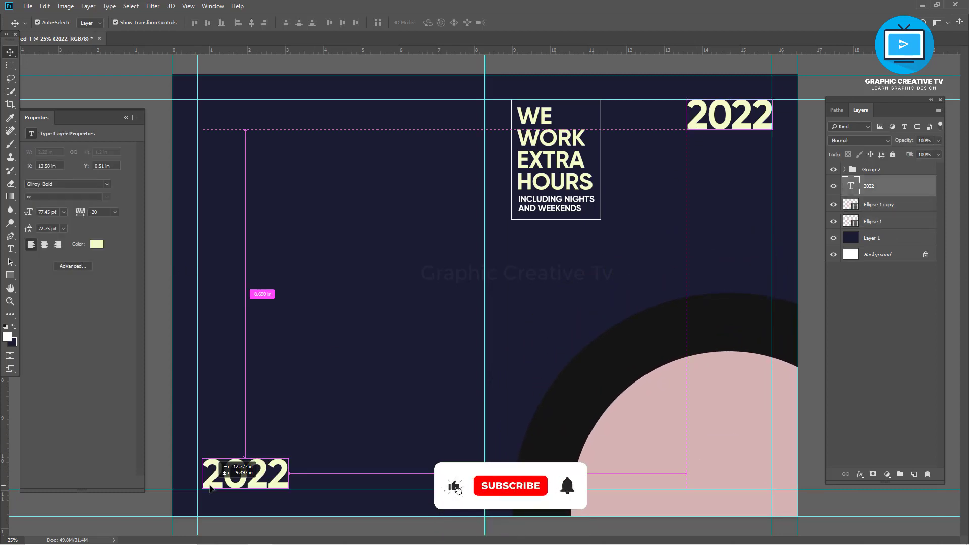
pyautogui.moveTo(285, 460); pyautogui.dragTo(229, 471)
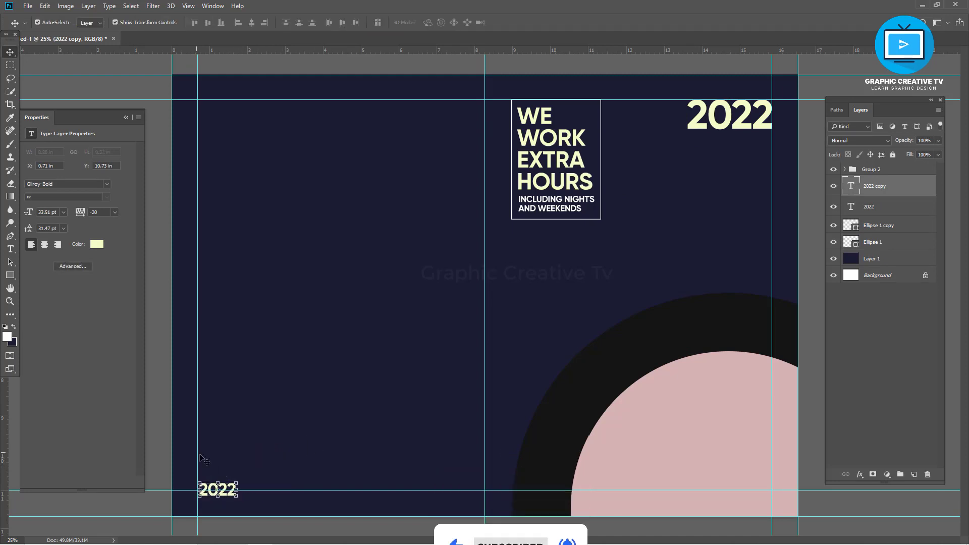
pyautogui.press('Return')
pyautogui.moveTo(231, 494); pyautogui.dragTo(221, 485)
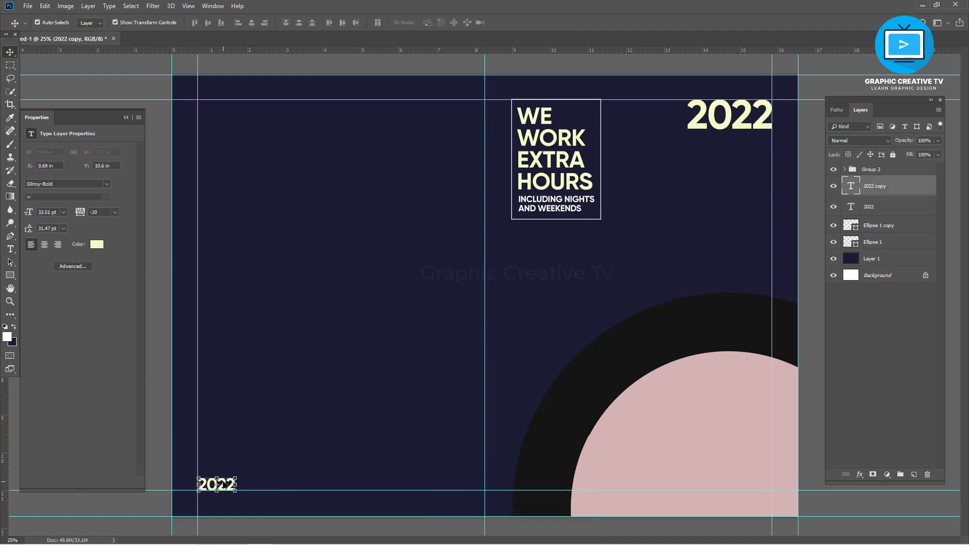
pyautogui.click(163, 423)
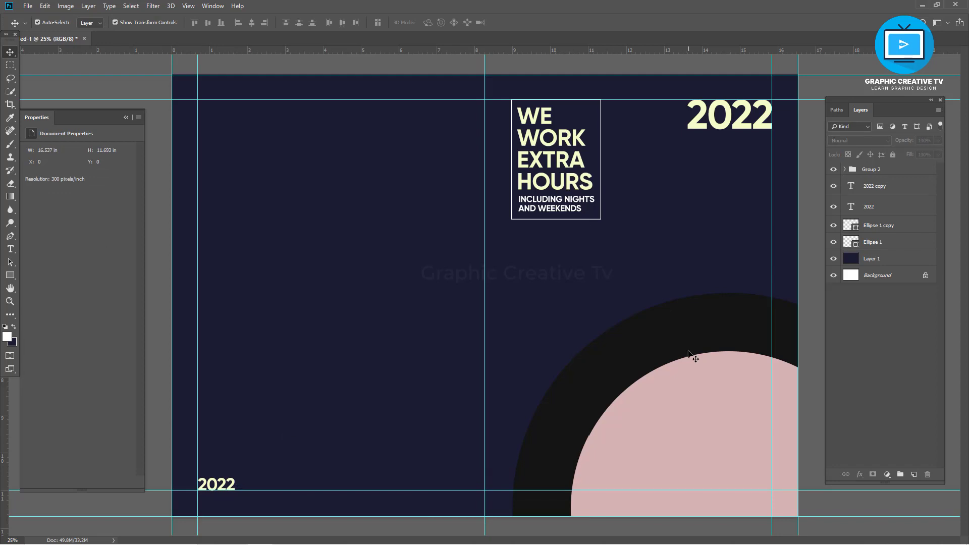
pyautogui.click(692, 373)
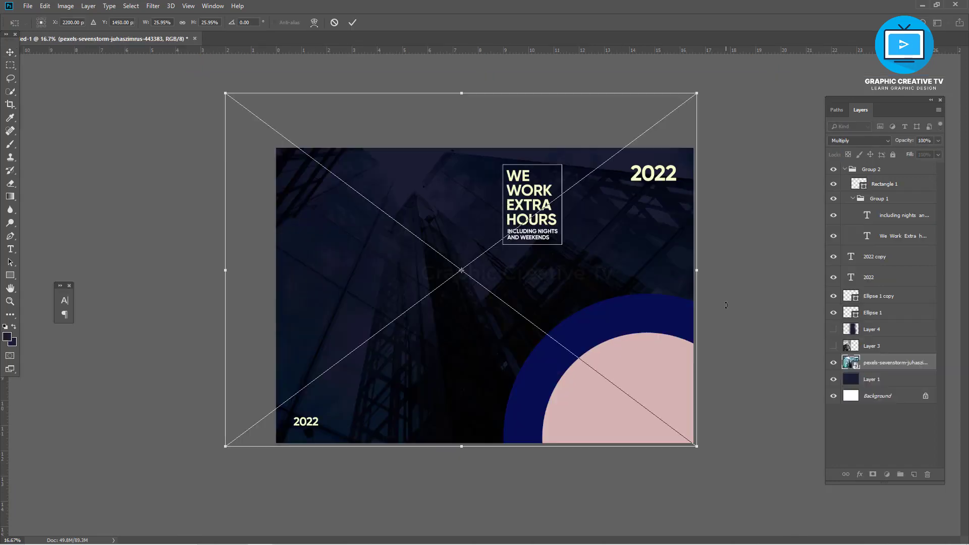
# Step: Show the building photo in Normal mode, enlarge it, and flip it horizontally
pyautogui.click(847, 141)
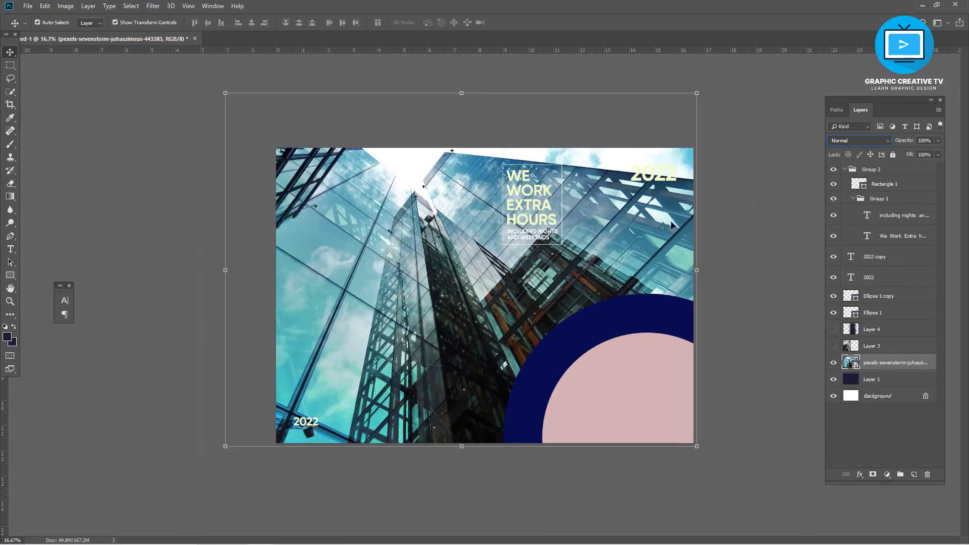
pyautogui.moveTo(642, 181)
pyautogui.mouseDown()
pyautogui.moveTo(644, 250)
pyautogui.moveTo(643, 236)
pyautogui.mouseUp()
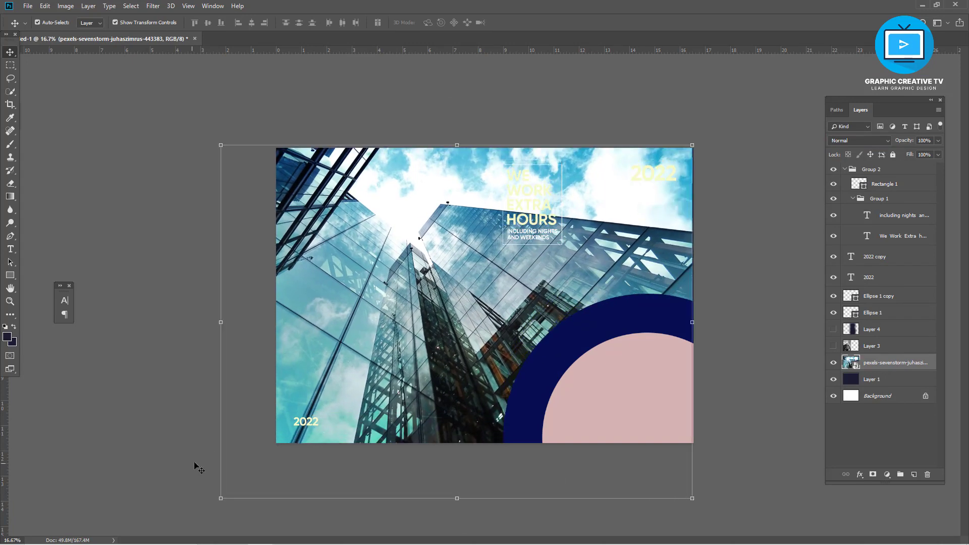
pyautogui.moveTo(216, 500); pyautogui.dragTo(277, 454)
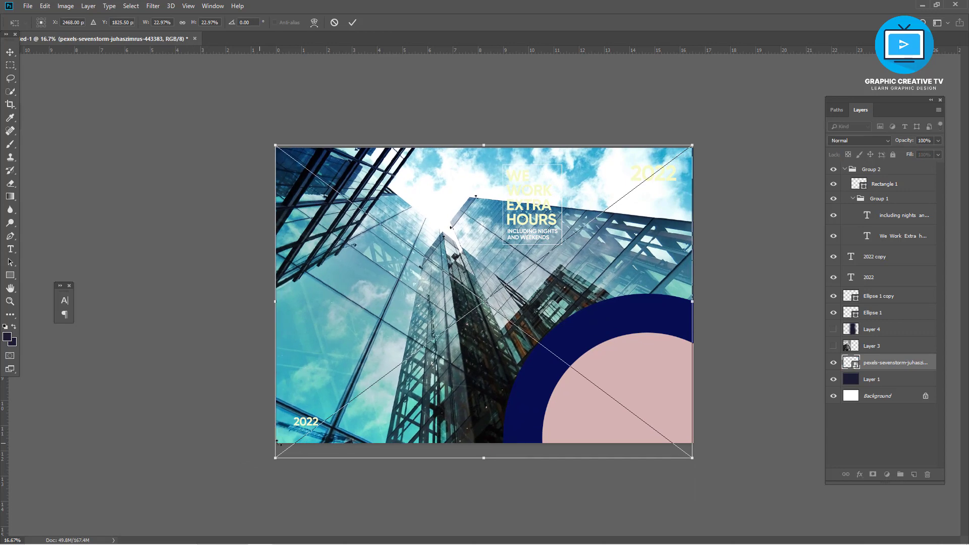
pyautogui.press('Return')
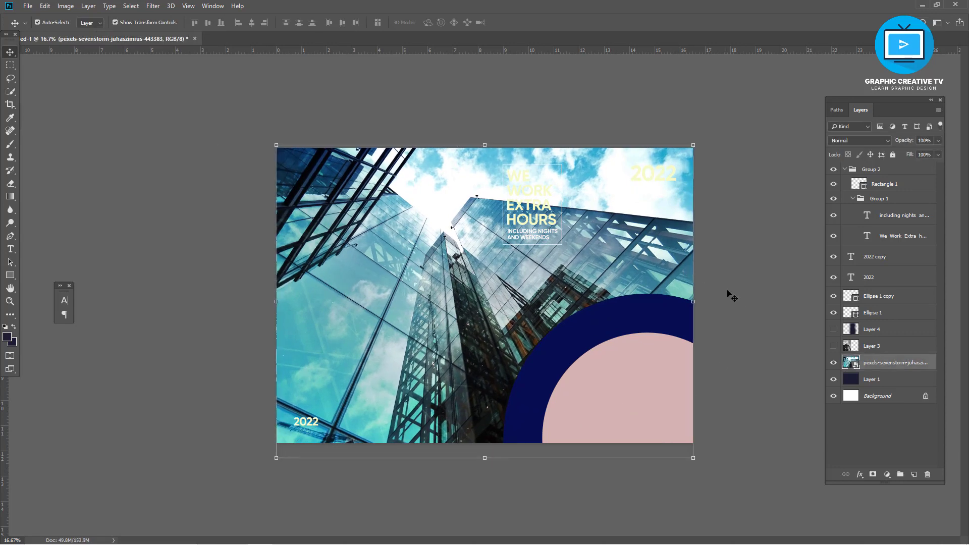
pyautogui.rightClick(685, 254)
pyautogui.click(692, 367)
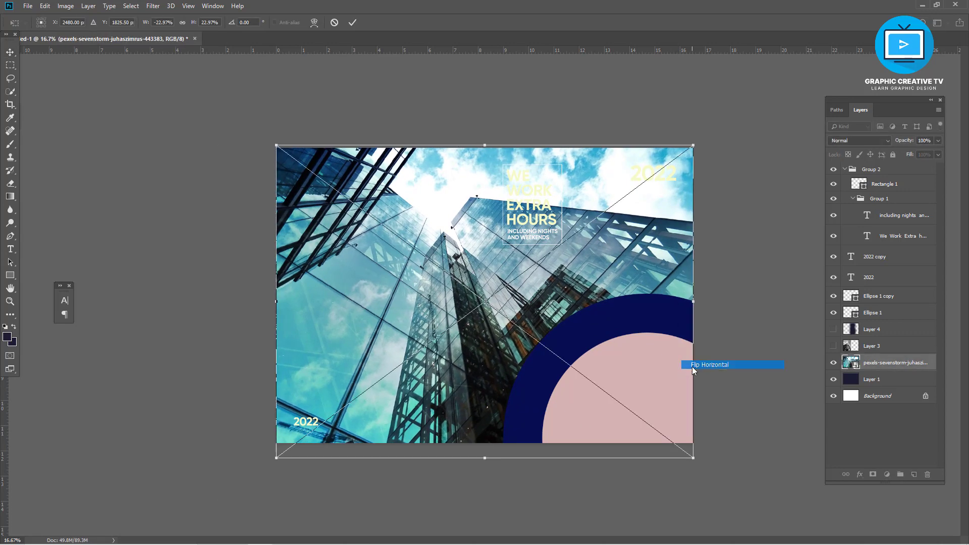
pyautogui.press('Return')
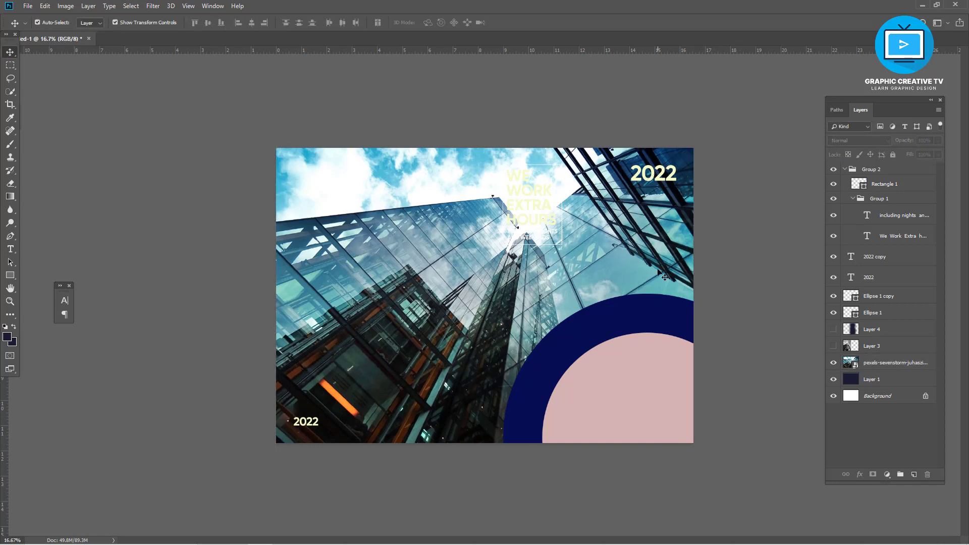
pyautogui.moveTo(652, 269); pyautogui.dragTo(652, 271)
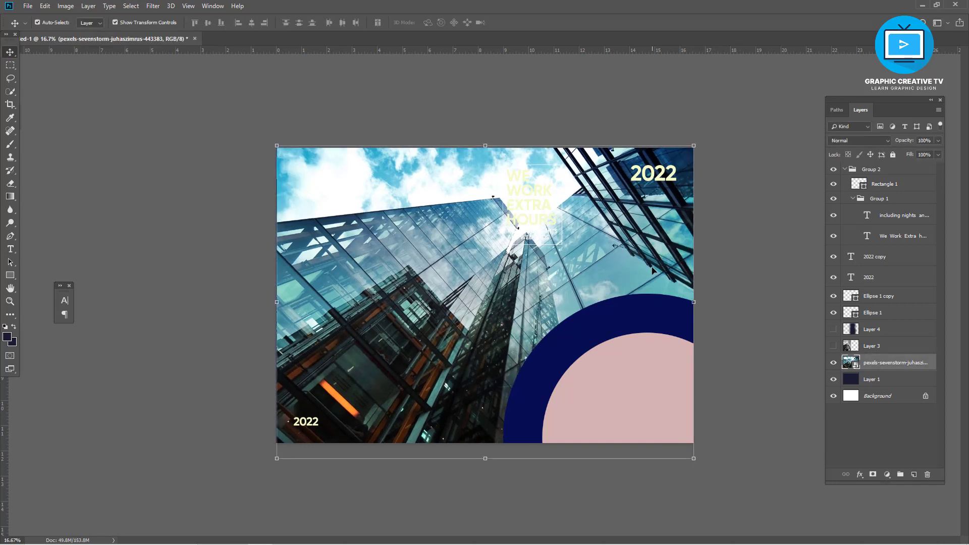
# Step: Set the building photo's blend mode to Multiply so it darkens into the navy
pyautogui.click(853, 141)
pyautogui.click(858, 174)
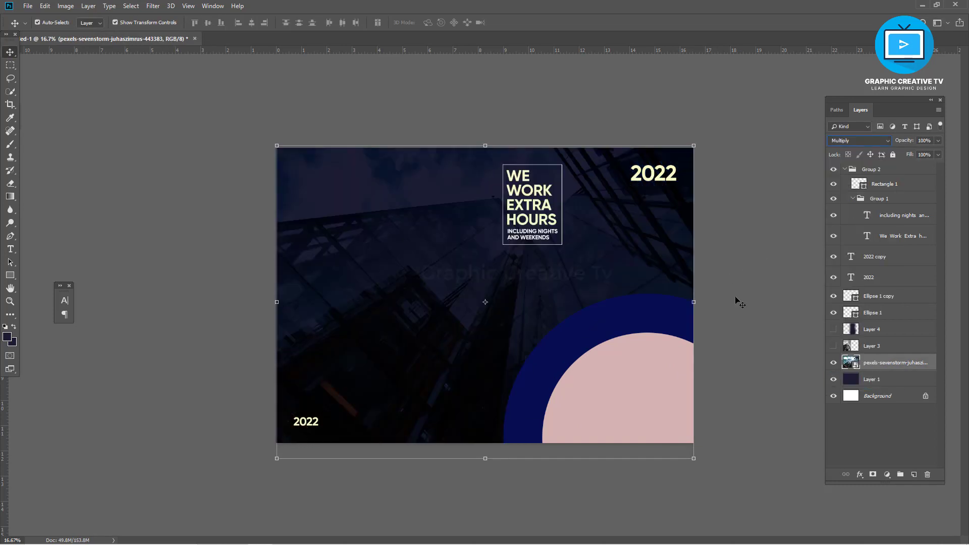
pyautogui.click(736, 301)
pyautogui.click(517, 297)
# Step: Delete the old Layer 4 and create a new empty layer above the building photo
pyautogui.click(861, 336)
pyautogui.press('Delete')
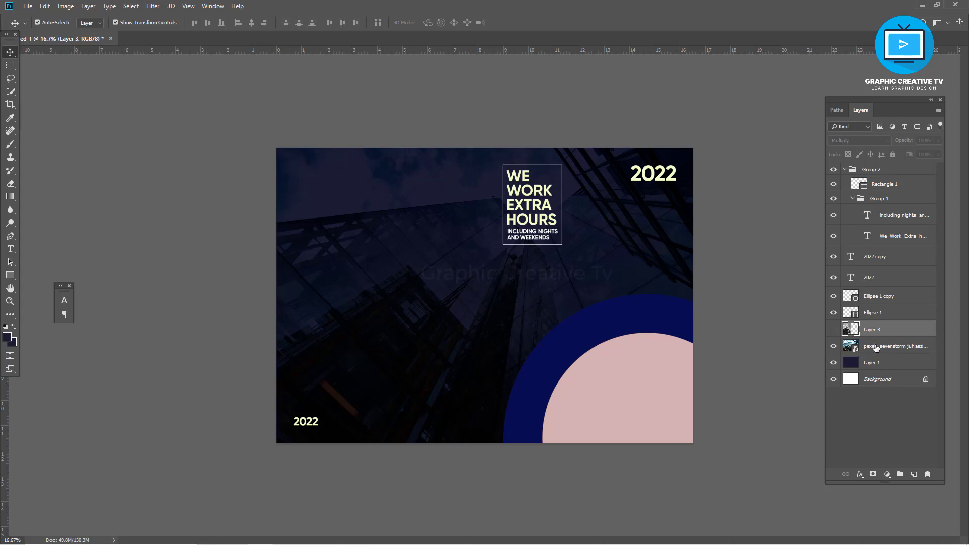
pyautogui.click(876, 347)
pyautogui.hotkey('ctrl', 'shift', 'n')
pyautogui.press('Return')
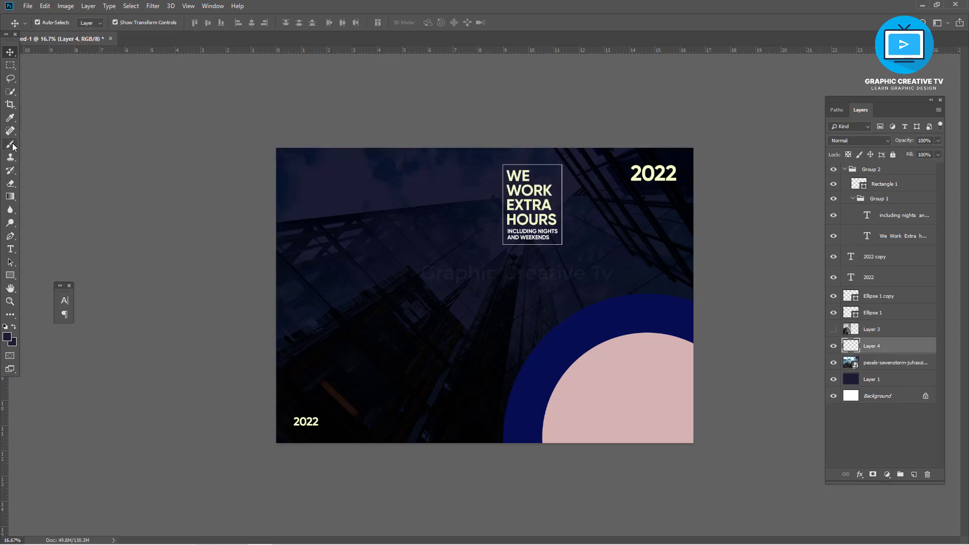
pyautogui.click(10, 145)
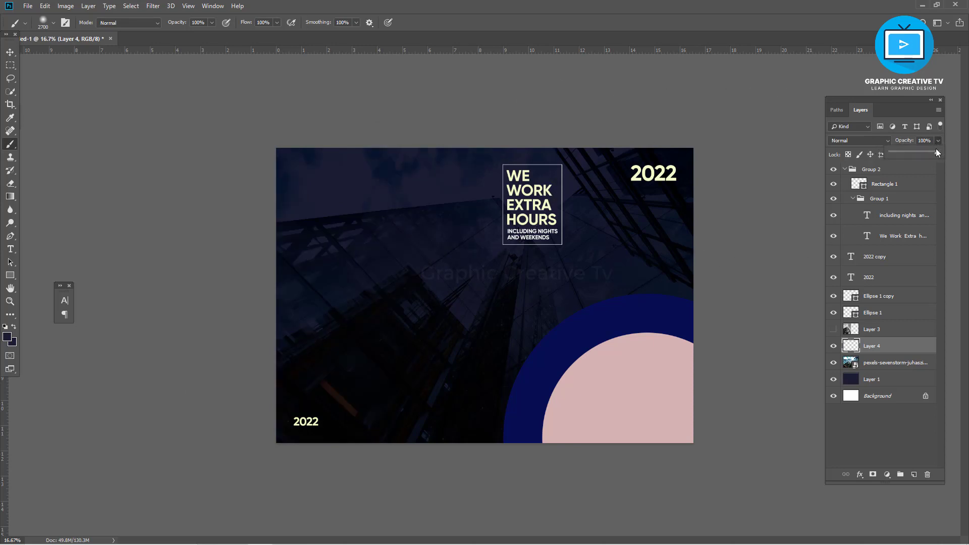
# Step: Brush navy over the building photo on Layer 4 and set the layer opacity to 65%
pyautogui.moveTo(900, 154); pyautogui.dragTo(898, 154)
pyautogui.moveTo(309, 234); pyautogui.dragTo(399, 221)
pyautogui.moveTo(900, 151); pyautogui.dragTo(920, 154)
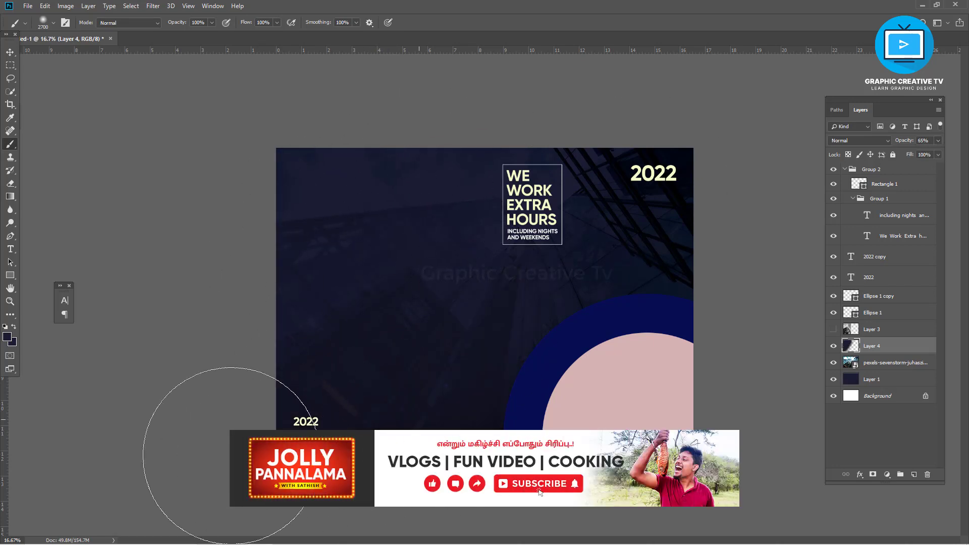
pyautogui.moveTo(595, 295); pyautogui.dragTo(597, 192)
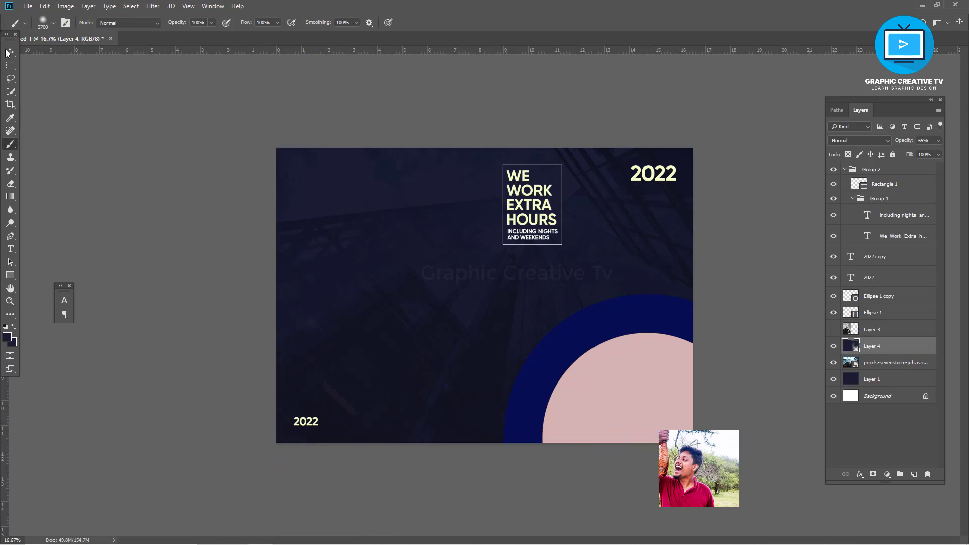
# Step: Clear the current selections and show the layout guides around the bottom 2022 label
pyautogui.press('v')
pyautogui.click(77, 132)
pyautogui.click(625, 378)
pyautogui.click(798, 313)
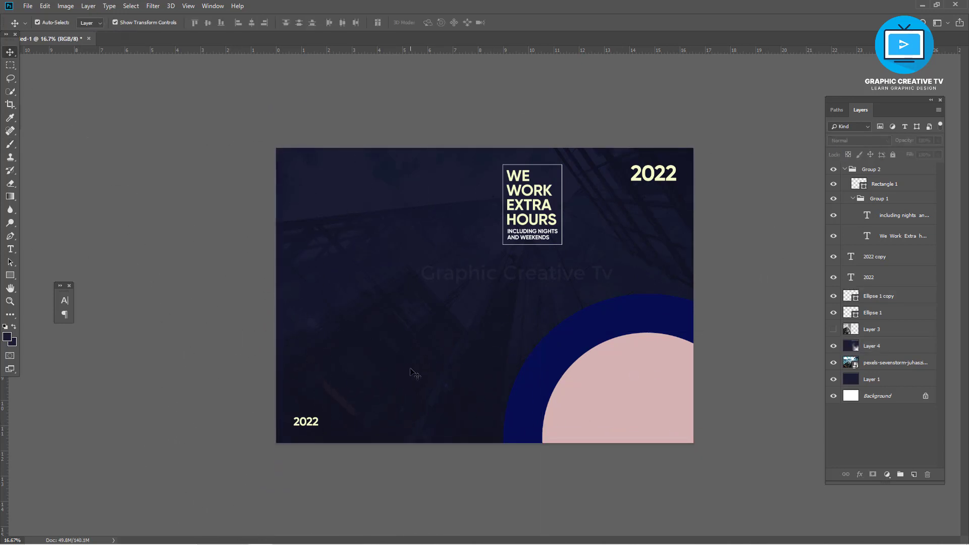
pyautogui.click(316, 426)
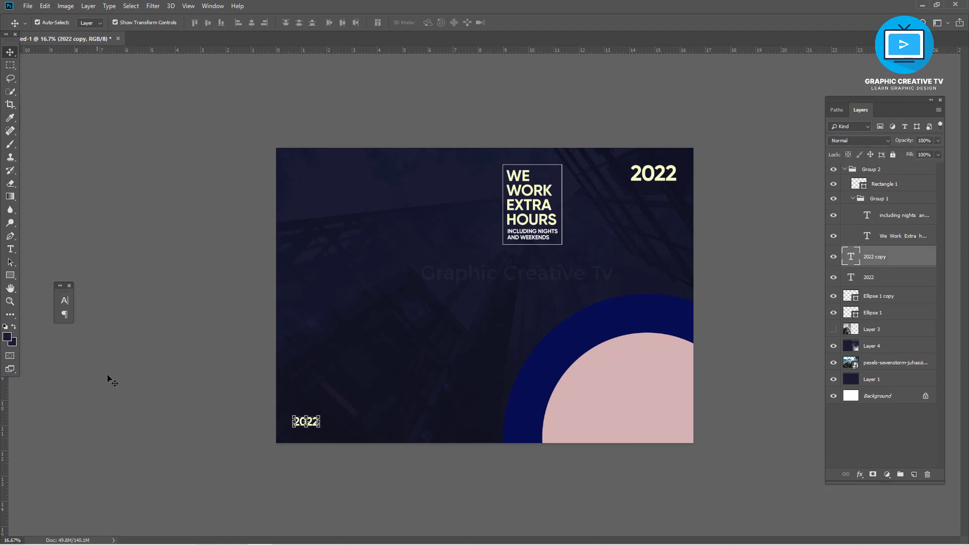
pyautogui.click(65, 368)
pyautogui.hotkey('ctrl', ';')
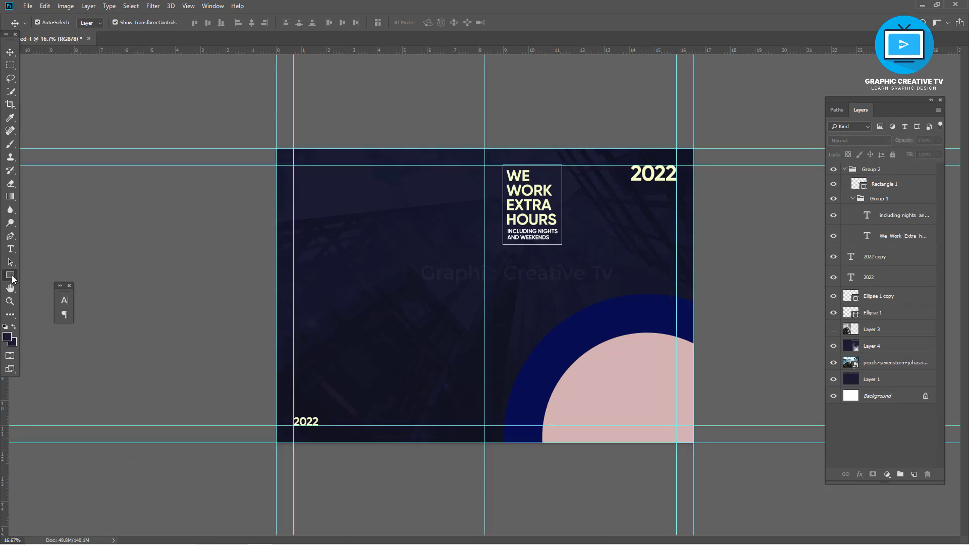
# Step: Draw a white bar about 5.8 in long to the right of the bottom 2022
pyautogui.click(11, 276)
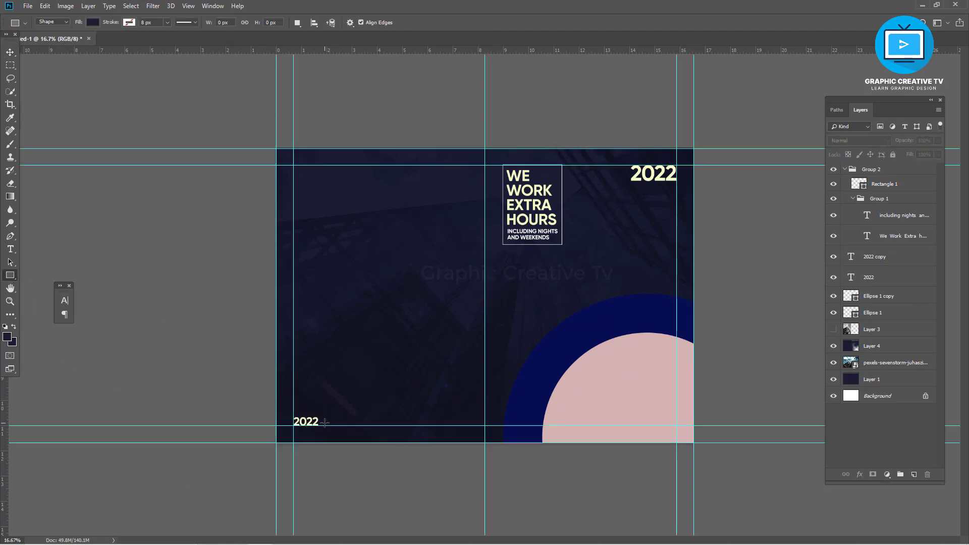
pyautogui.hotkey('ctrl', ';')
pyautogui.moveTo(322, 425); pyautogui.dragTo(445, 424)
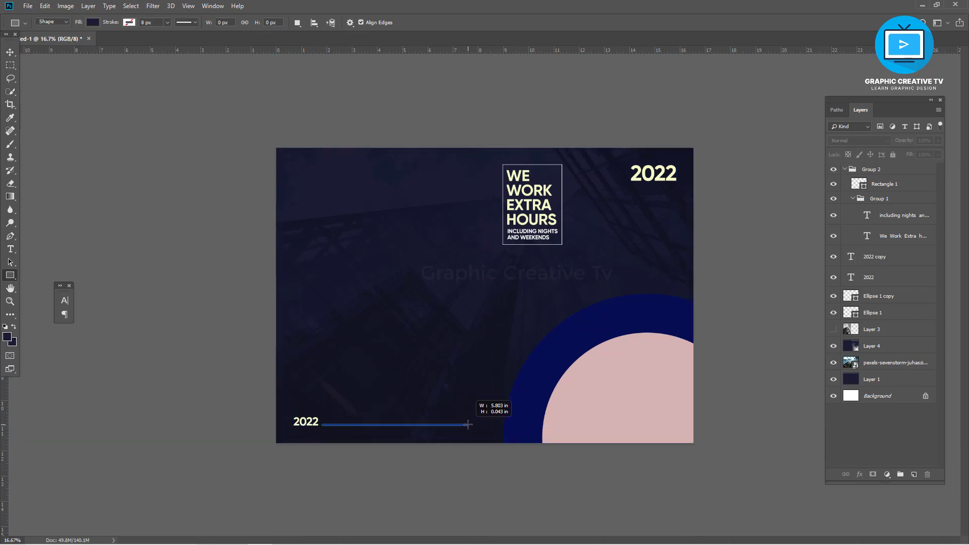
pyautogui.moveTo(469, 426); pyautogui.dragTo(466, 426)
pyautogui.click(31, 181)
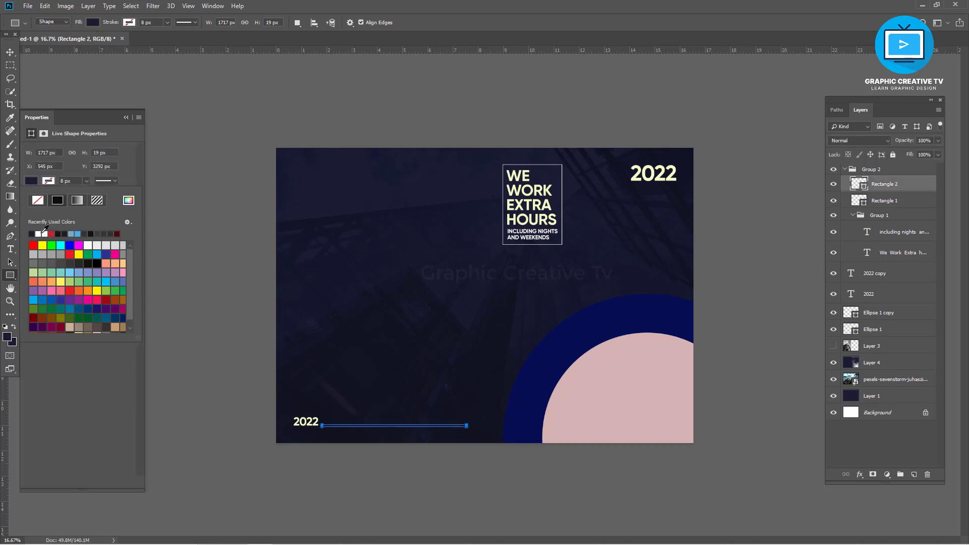
pyautogui.click(44, 234)
pyautogui.click(225, 112)
# Step: Flatten the white bar into a faint hairline with Free Transform
pyautogui.press('v')
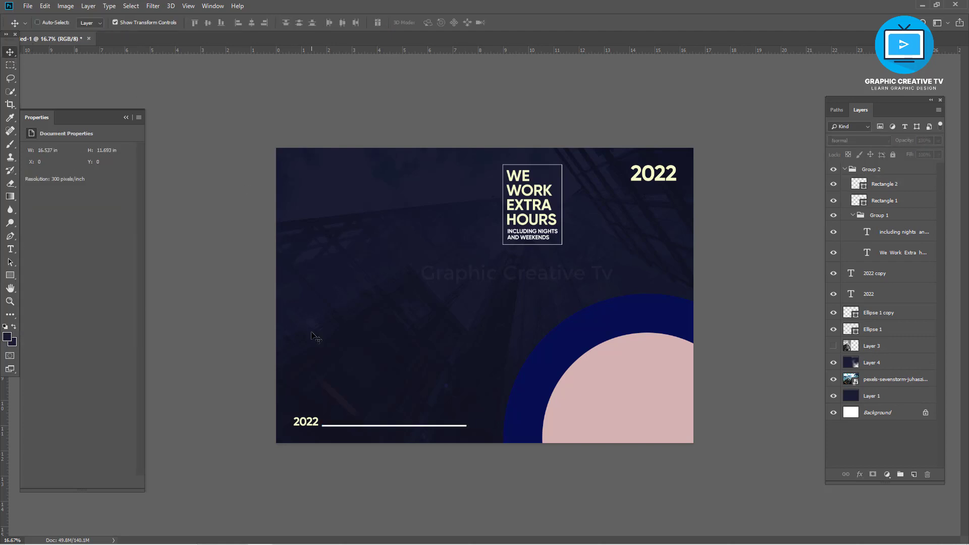
pyautogui.hotkey('ctrl', '+')
pyautogui.click(399, 501)
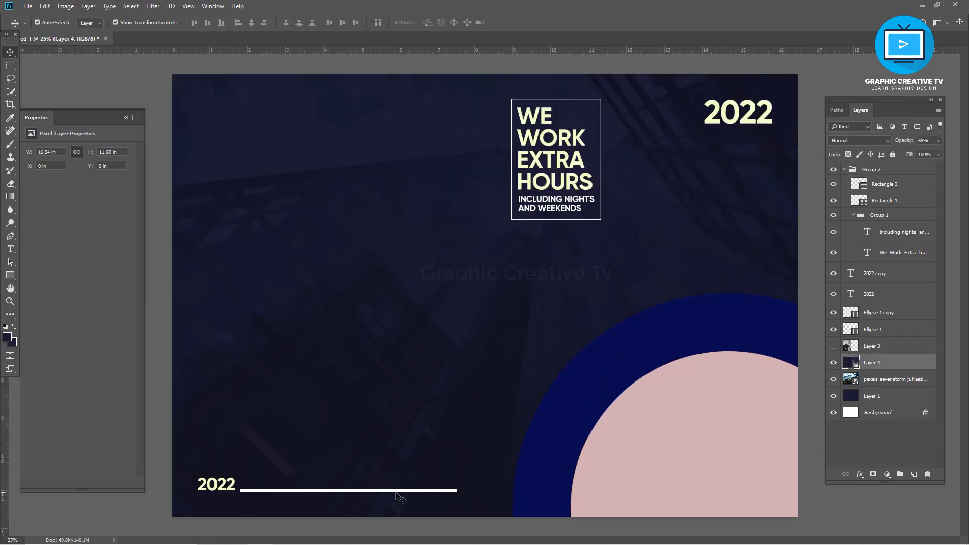
pyautogui.hotkey('ctrl', 't')
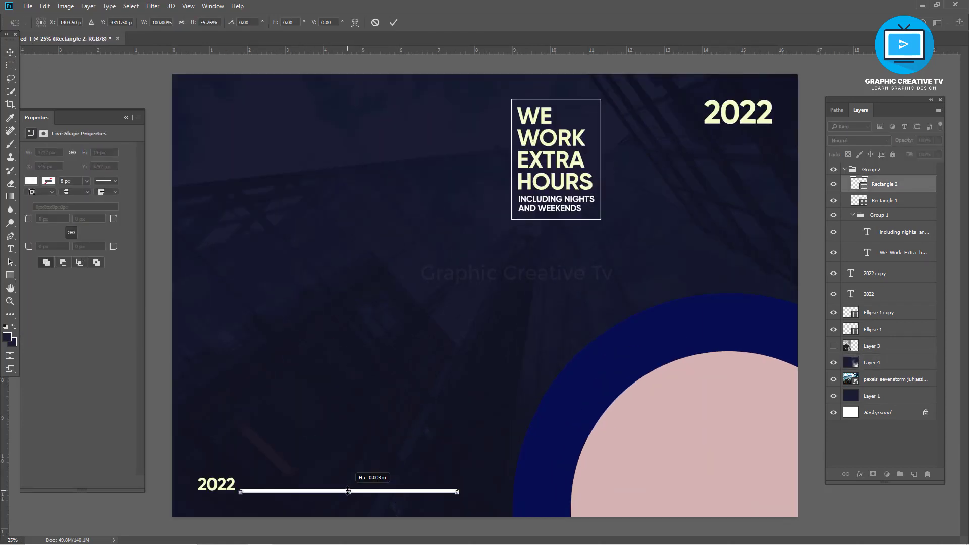
pyautogui.press('Return')
pyautogui.click(152, 512)
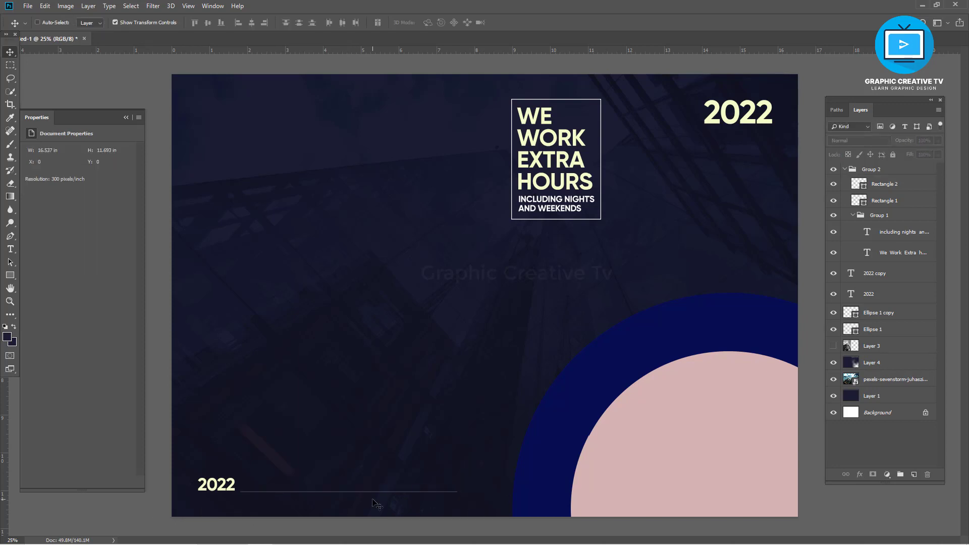
pyautogui.hotkey('ctrl', '-')
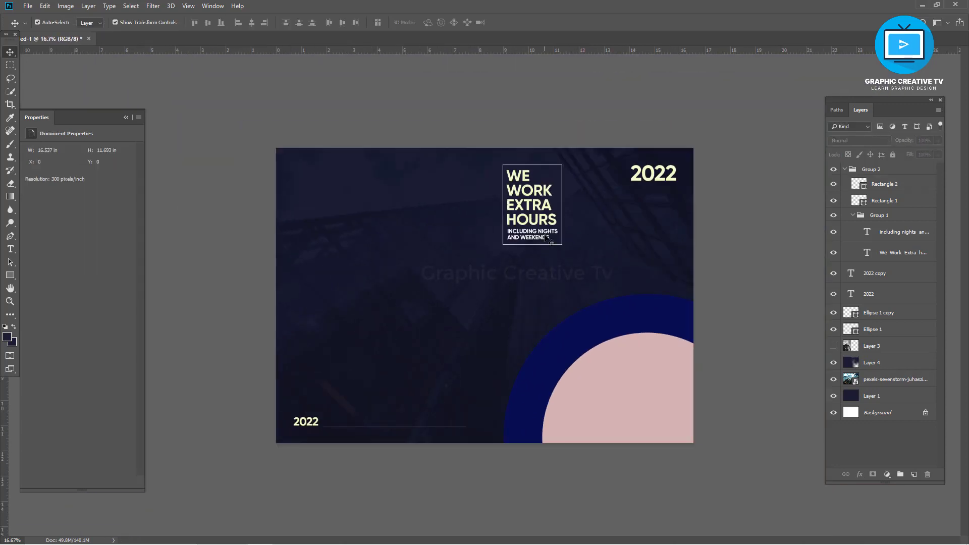
# Step: Unhide the skyscraper photo, move it above the circles, and clip it to the pink circle
pyautogui.click(644, 180)
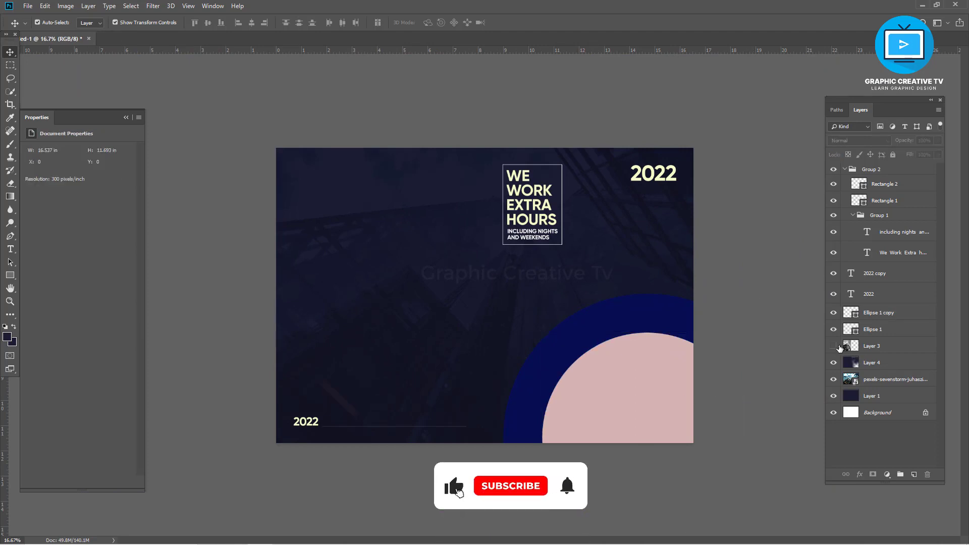
pyautogui.click(833, 346)
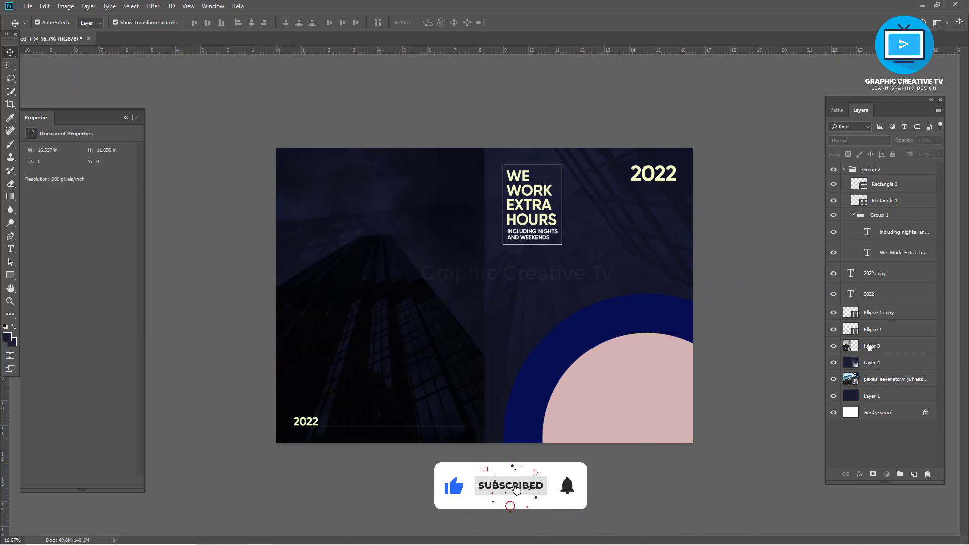
pyautogui.moveTo(870, 346); pyautogui.dragTo(869, 304)
pyautogui.moveTo(476, 311); pyautogui.dragTo(710, 347)
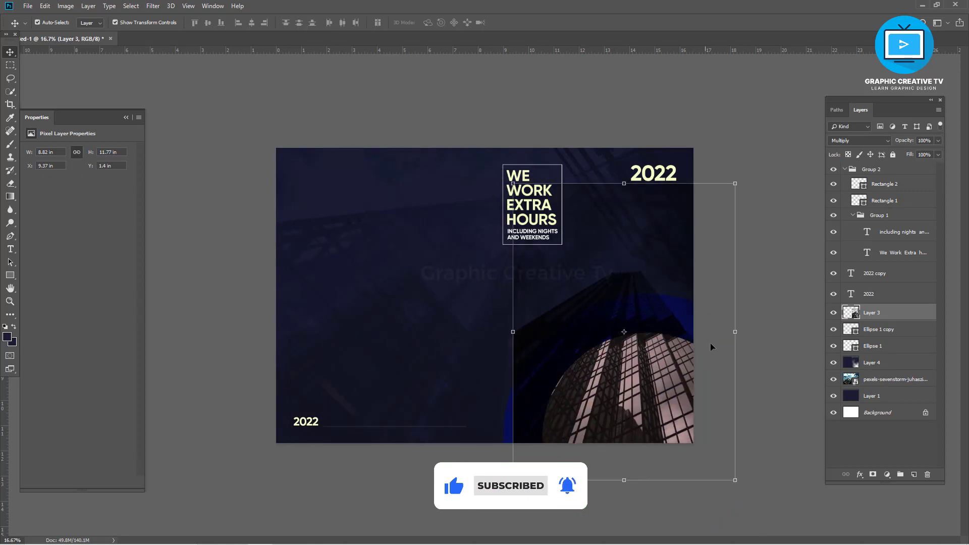
pyautogui.rightClick(882, 312)
pyautogui.click(808, 314)
pyautogui.moveTo(645, 374); pyautogui.dragTo(656, 406)
# Step: Scale the building photo to about 94.5% and re-clip the copy into the ring
pyautogui.hotkey('ctrl', 't')
pyautogui.moveTo(752, 271); pyautogui.dragTo(747, 281)
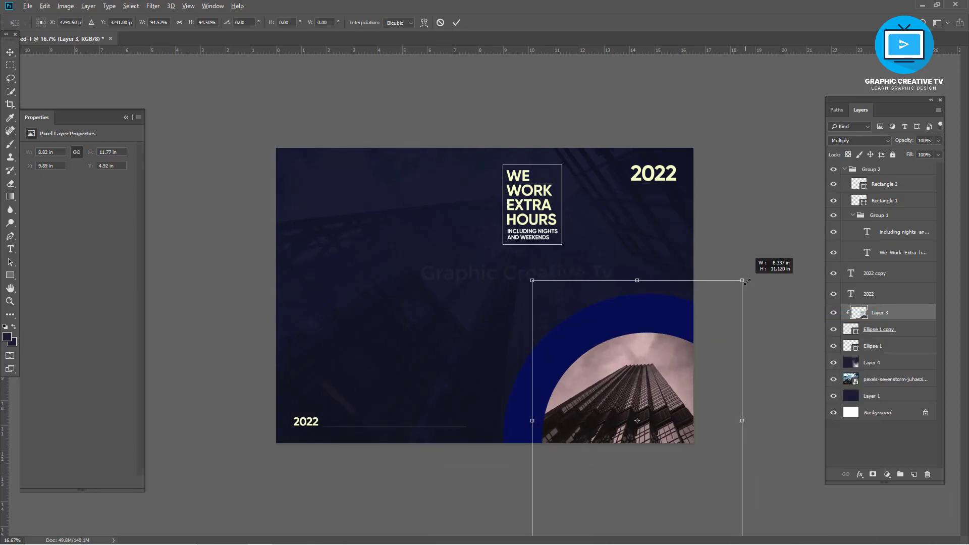
pyautogui.moveTo(656, 403); pyautogui.dragTo(665, 397)
pyautogui.press('Return')
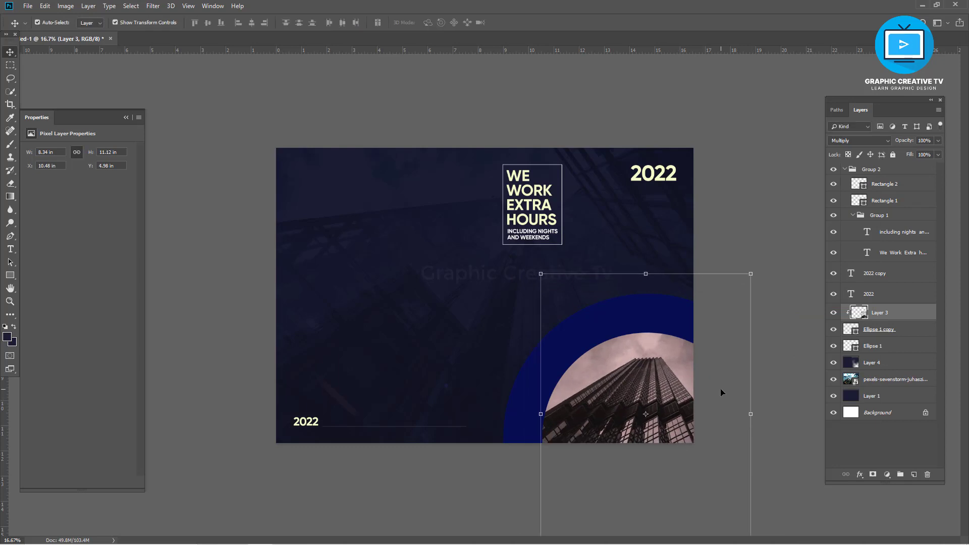
pyautogui.click(720, 391)
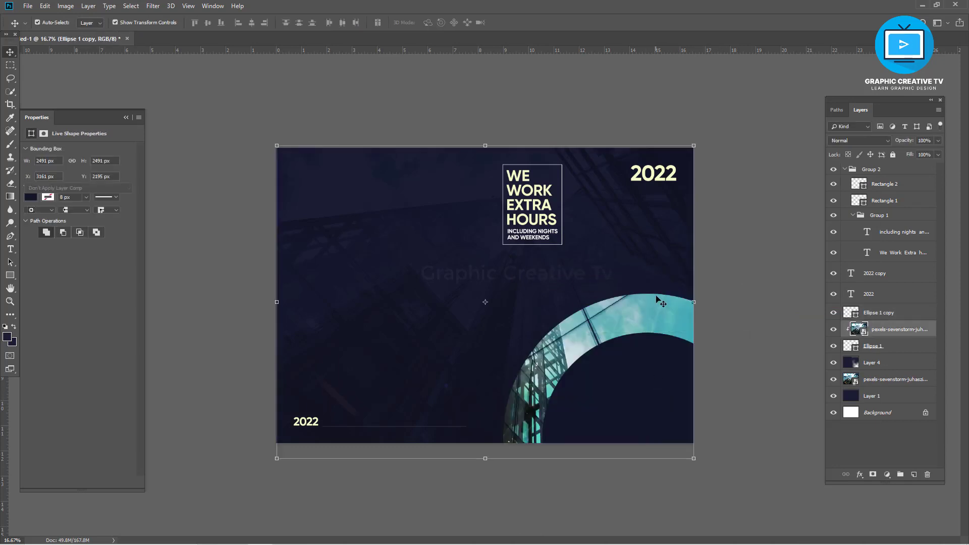
pyautogui.rightClick(889, 329)
pyautogui.click(822, 335)
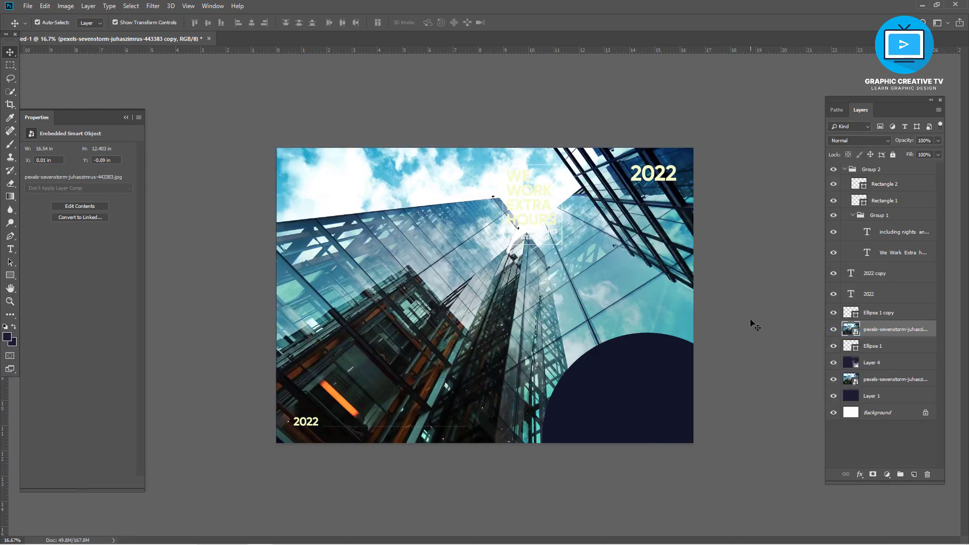
pyautogui.rightClick(880, 327)
pyautogui.click(777, 331)
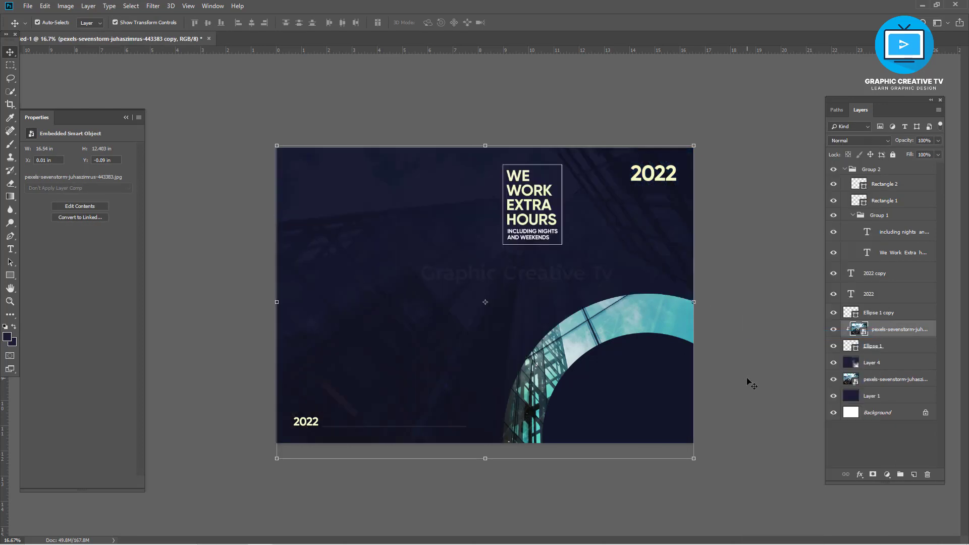
# Step: Add an Inner Shadow with an adjusted angle to the Ellipse 1 copy inner circle
pyautogui.click(662, 378)
pyautogui.click(861, 474)
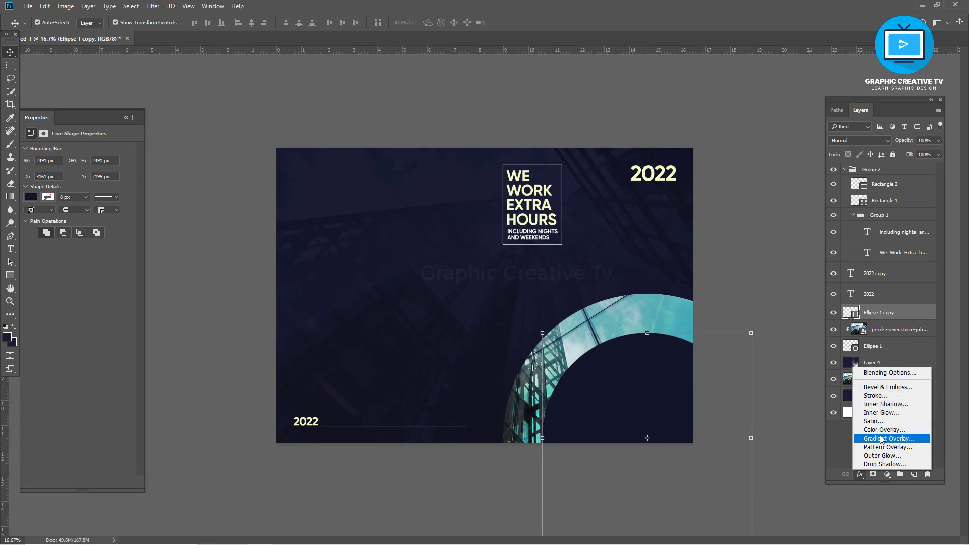
pyautogui.click(880, 404)
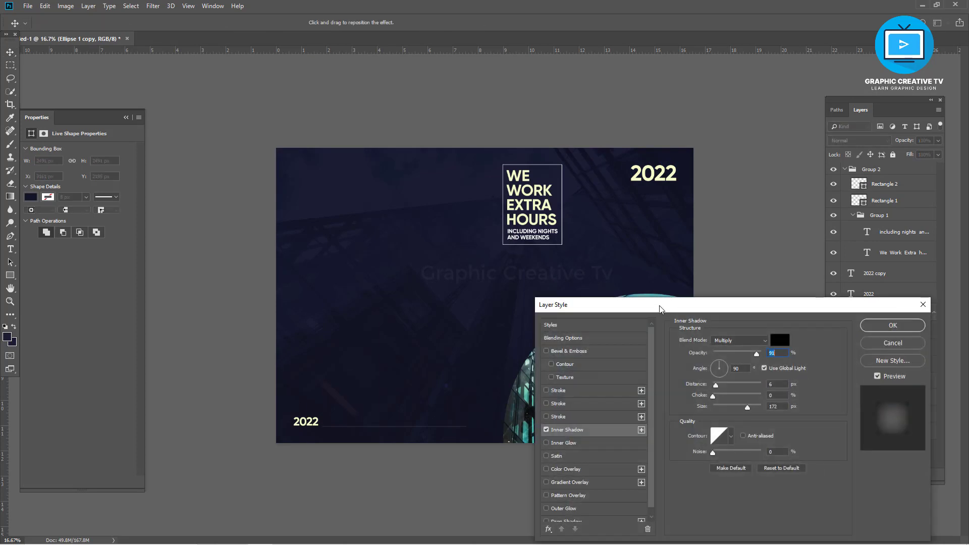
pyautogui.moveTo(656, 305); pyautogui.dragTo(866, 247)
pyautogui.moveTo(639, 358); pyautogui.dragTo(637, 357)
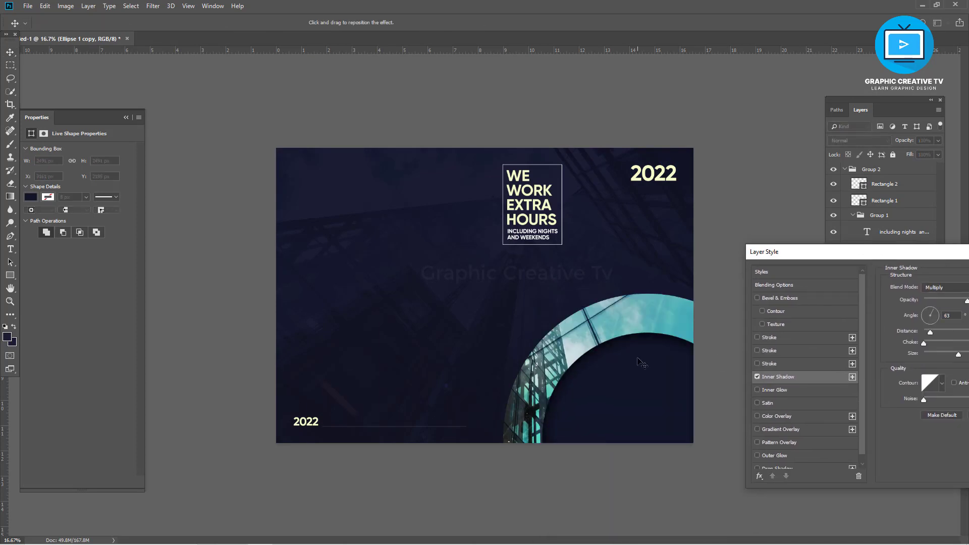
pyautogui.moveTo(898, 252); pyautogui.dragTo(730, 250)
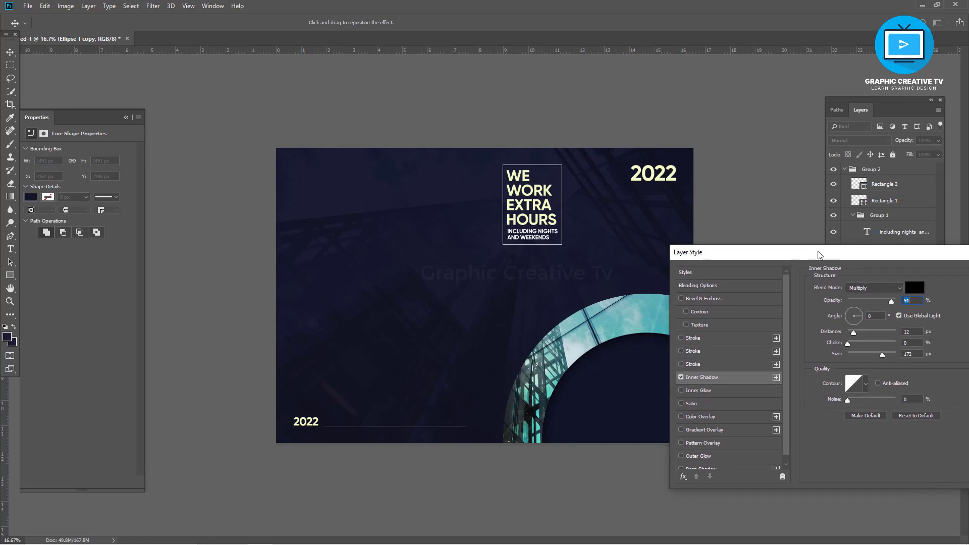
pyautogui.click(935, 271)
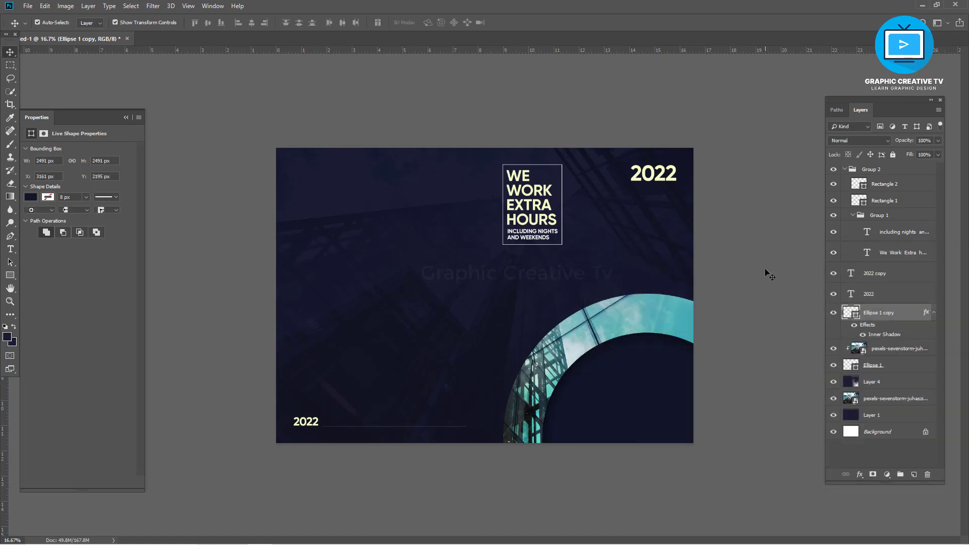
# Step: Move the pexels-fauxels hands photo above Ellipse 1 copy and clip it into the circle
pyautogui.click(651, 381)
pyautogui.click(736, 293)
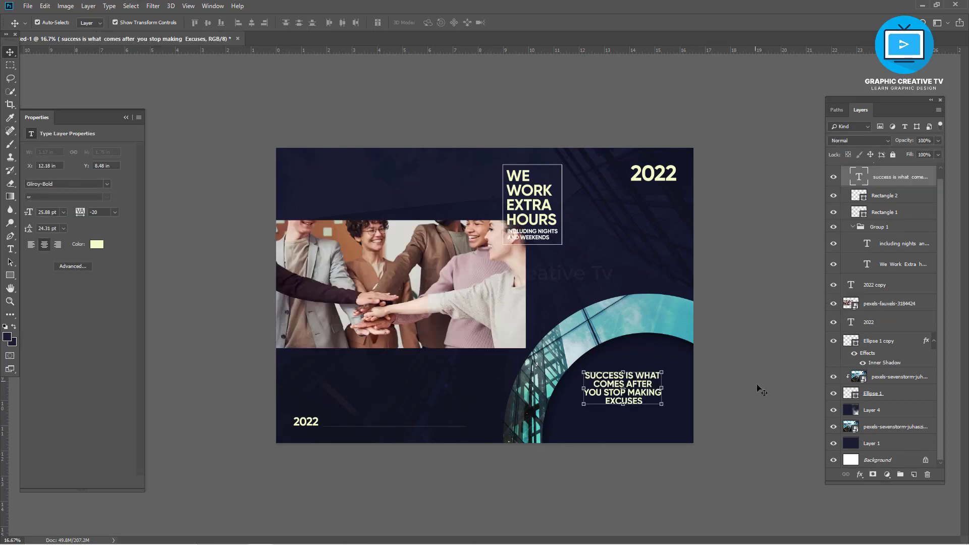
pyautogui.moveTo(919, 304); pyautogui.dragTo(899, 324)
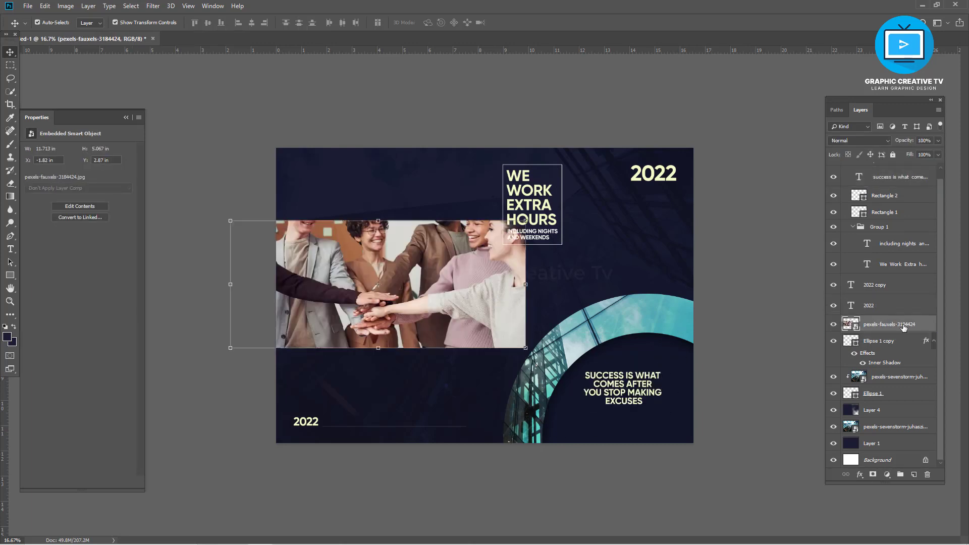
pyautogui.rightClick(899, 324)
pyautogui.click(807, 333)
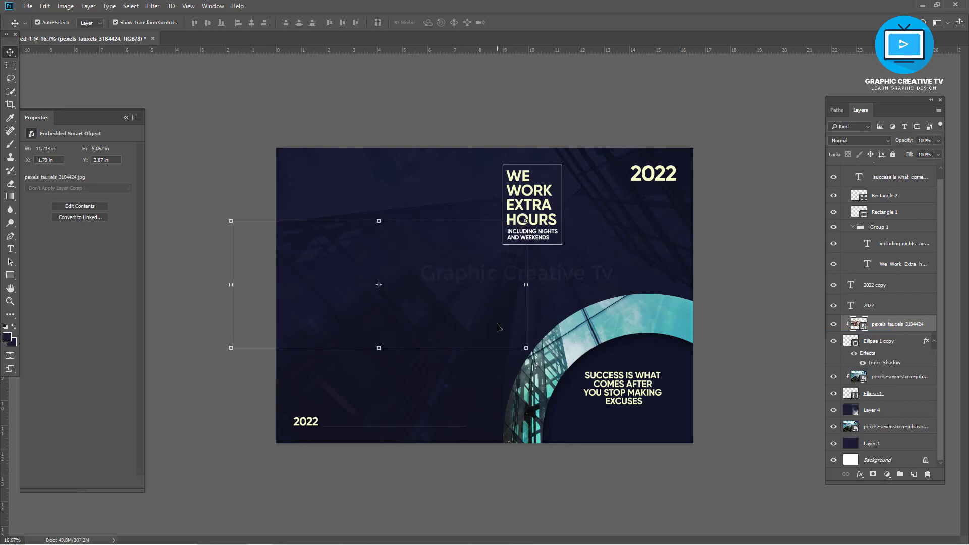
# Step: Position and enlarge the clipped hands photo inside the lower-right navy circle
pyautogui.hotkey('shift', 'Right')
pyautogui.hotkey('shift', 'Right')
pyautogui.hotkey('shift', 'Right')
pyautogui.hotkey('shift', 'Right')
pyautogui.hotkey('shift', 'Right')
pyautogui.hotkey('shift', 'Right')
pyautogui.hotkey('shift', 'Right')
pyautogui.hotkey('shift', 'Right')
pyautogui.hotkey('shift', 'Right')
pyautogui.hotkey('shift', 'Right')
pyautogui.hotkey('shift', 'Right')
pyautogui.hotkey('shift', 'Right')
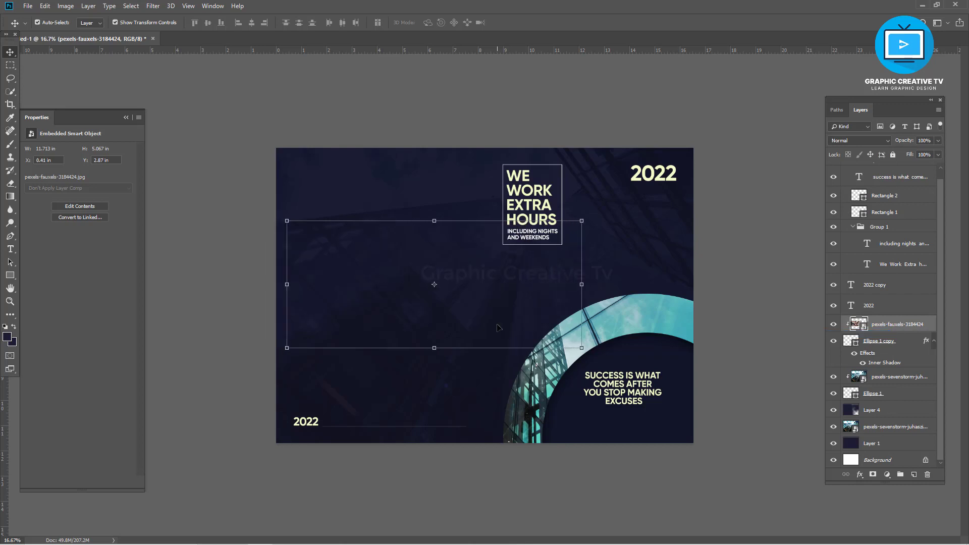
pyautogui.hotkey('shift', 'Right')
pyautogui.hotkey('shift', 'Right')
pyautogui.hotkey('shift', 'Right')
pyautogui.hotkey('shift', 'Down')
pyautogui.hotkey('shift', 'Down')
pyautogui.hotkey('shift', 'Down')
pyautogui.hotkey('shift', 'Down')
pyautogui.hotkey('shift', 'Down')
pyautogui.hotkey('shift', 'Down')
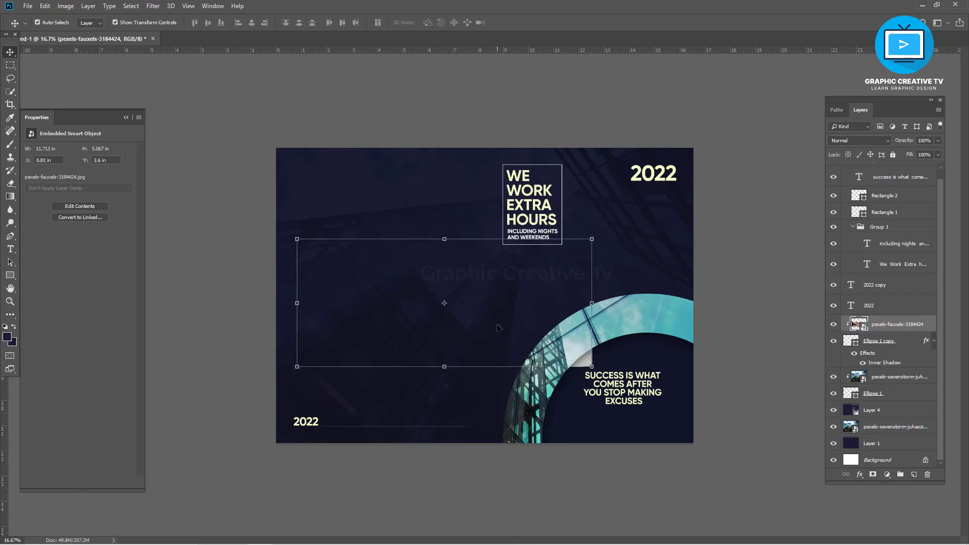
pyautogui.moveTo(589, 359); pyautogui.dragTo(684, 406)
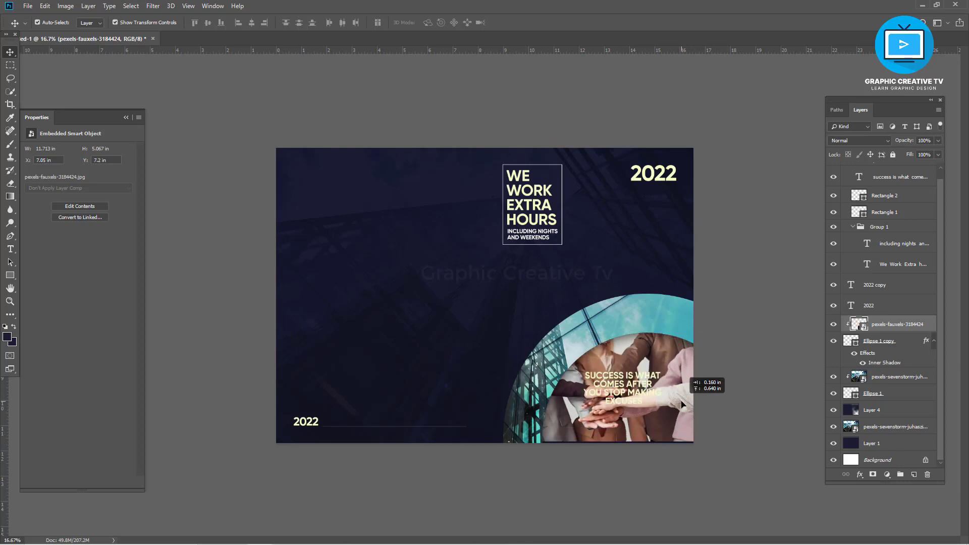
pyautogui.moveTo(757, 320); pyautogui.dragTo(780, 296)
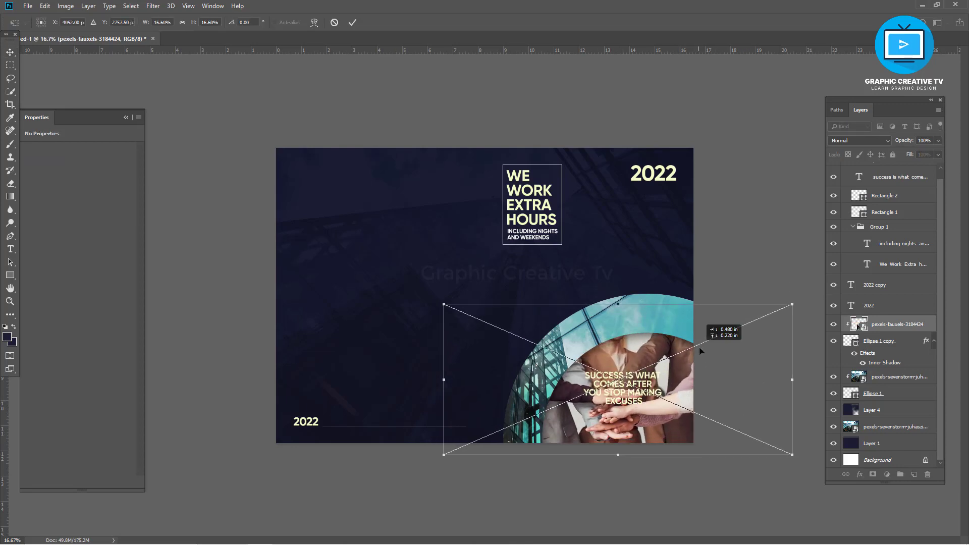
pyautogui.moveTo(685, 339); pyautogui.dragTo(704, 344)
pyautogui.press('Return')
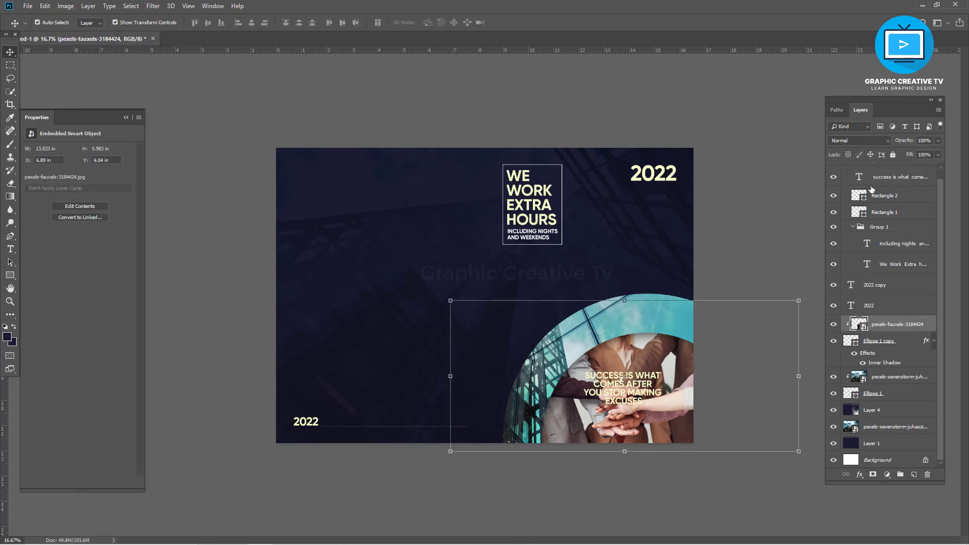
# Step: Lower the hands photo's opacity to about 20%
pyautogui.moveTo(916, 154); pyautogui.dragTo(903, 151)
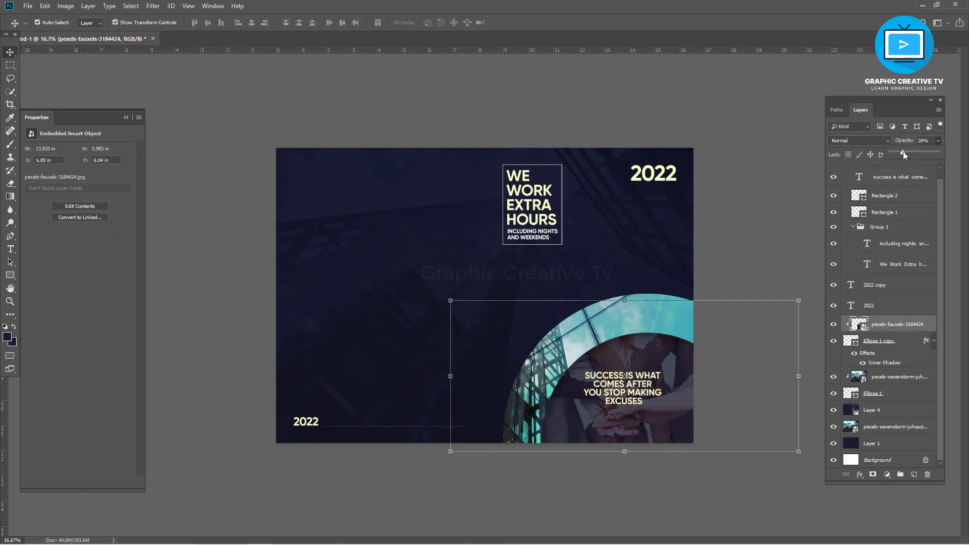
pyautogui.click(864, 369)
pyautogui.click(733, 386)
# Step: Right-align the slogan text and make its middle lines flush right
pyautogui.click(634, 393)
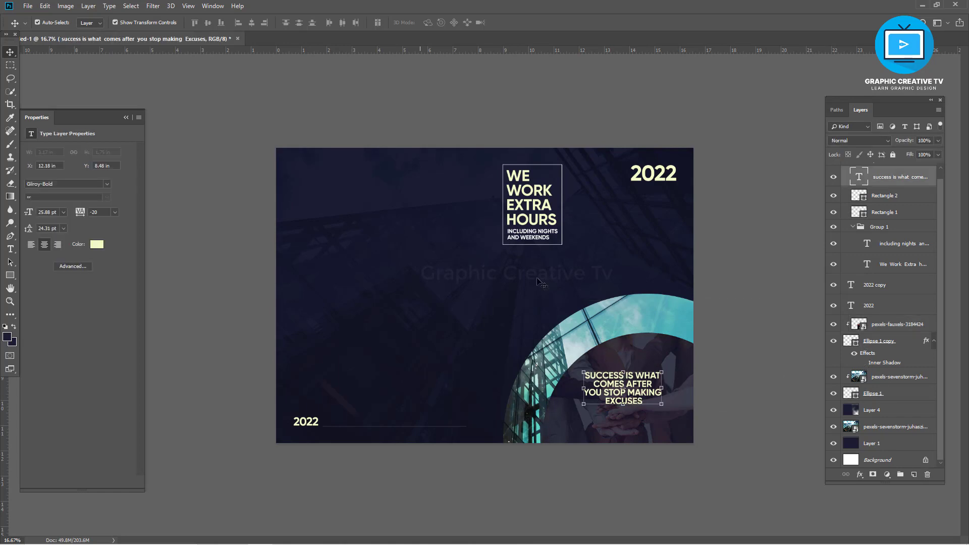
pyautogui.press('t')
pyautogui.moveTo(586, 374); pyautogui.dragTo(664, 403)
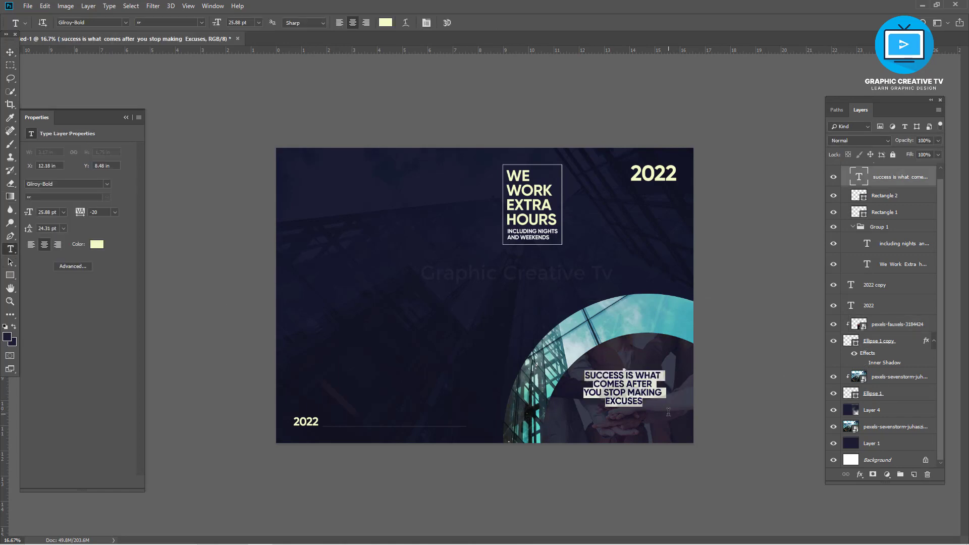
pyautogui.click(366, 22)
pyautogui.click(625, 400)
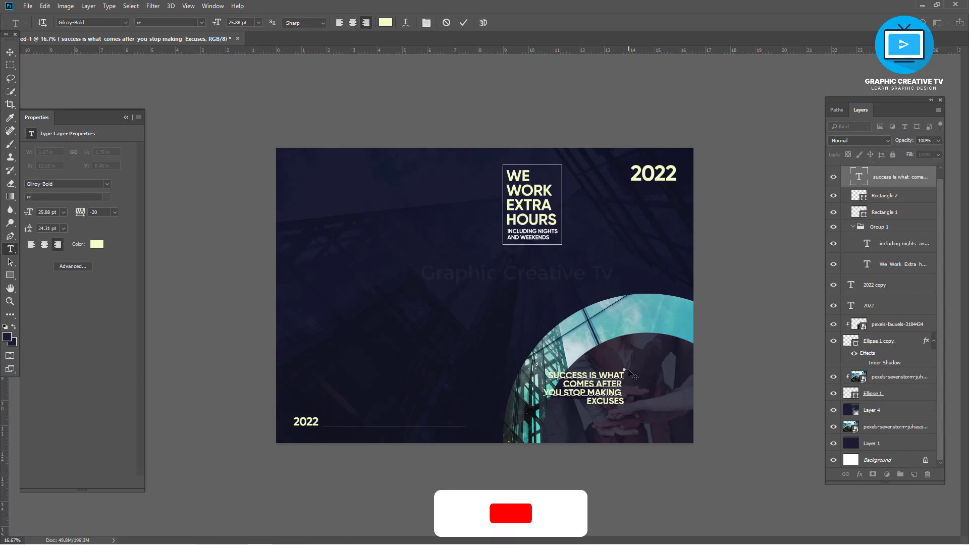
pyautogui.moveTo(634, 382); pyautogui.dragTo(620, 375)
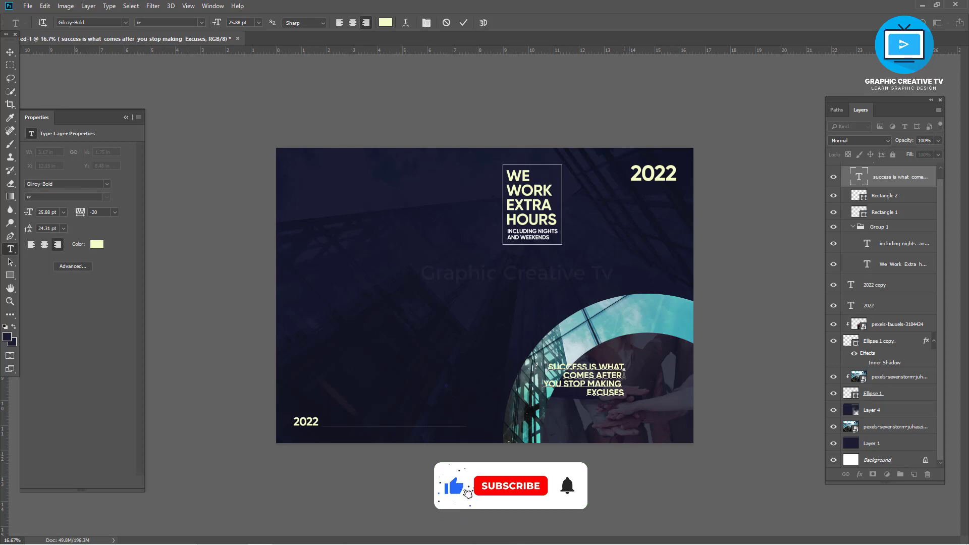
pyautogui.press('BackSpace')
pyautogui.press('BackSpace')
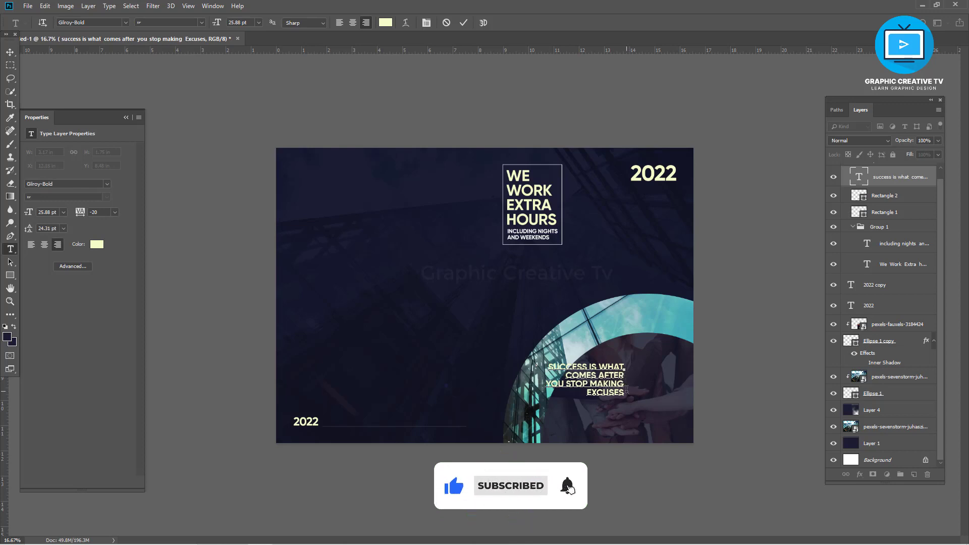
# Step: Set the slogan's line spacing to 29 pt
pyautogui.hotkey('ctrl', 'a')
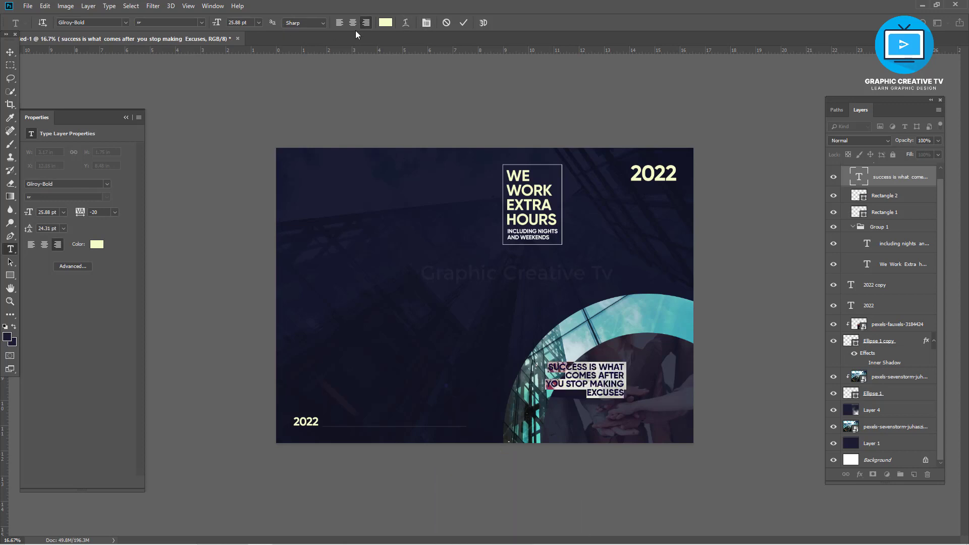
pyautogui.click(426, 23)
pyautogui.doubleClick(165, 326)
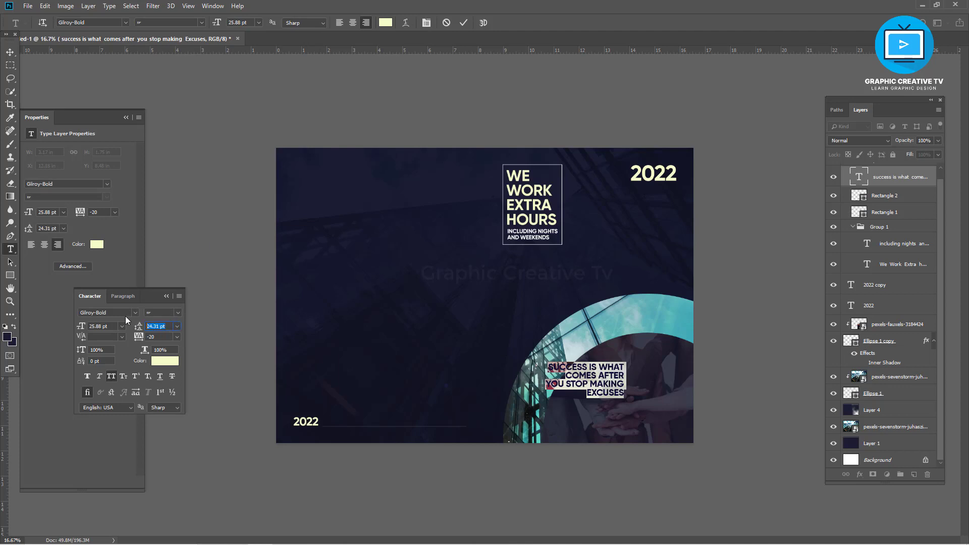
pyautogui.write('29')
pyautogui.press('Return')
pyautogui.click(549, 388)
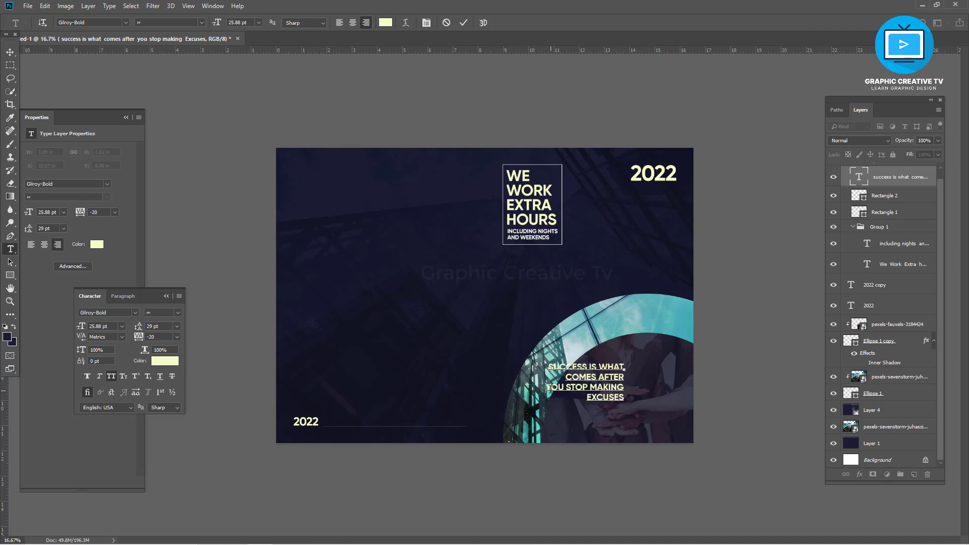
# Step: Rebreak the slogan lines before STOP MAKING and nudge the block right and down
pyautogui.press('BackSpace')
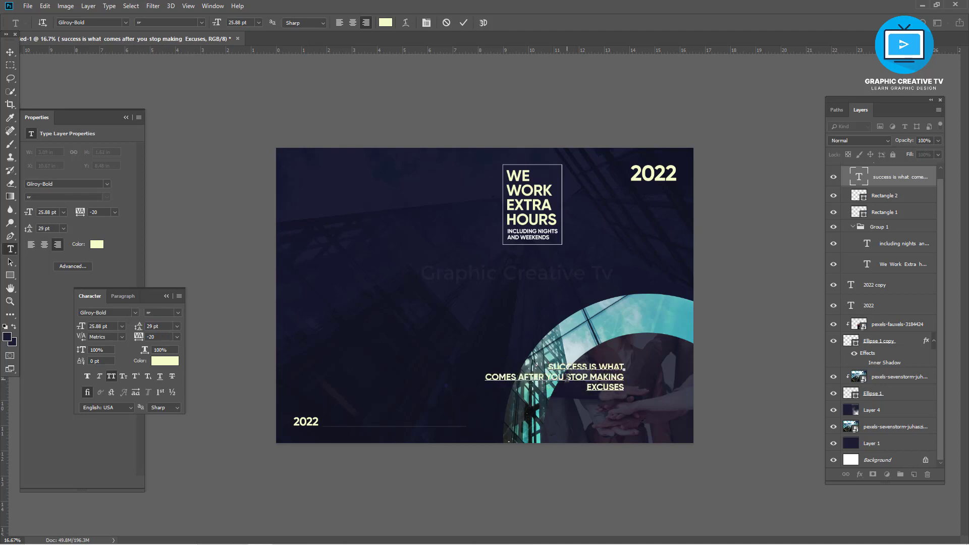
pyautogui.press('Return')
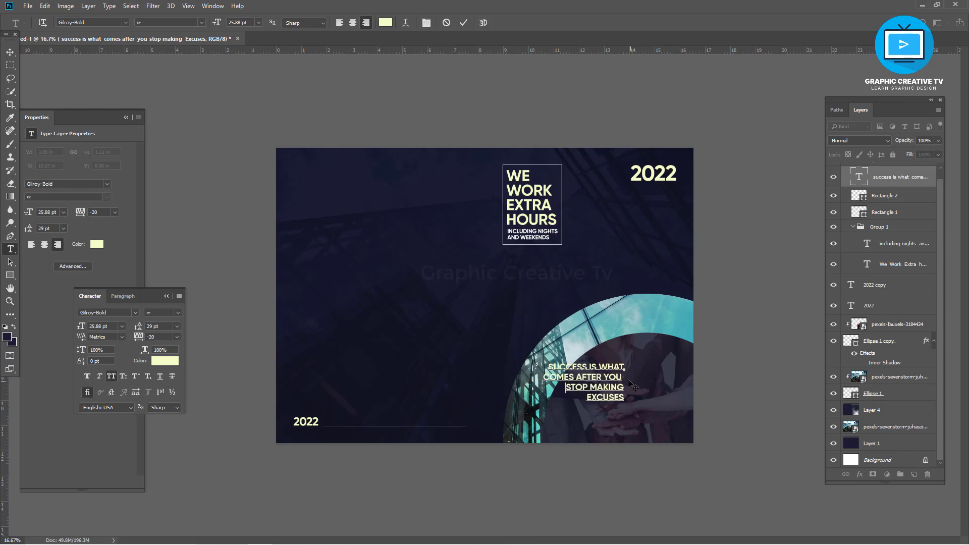
pyautogui.press('BackSpace')
pyautogui.press('BackSpace')
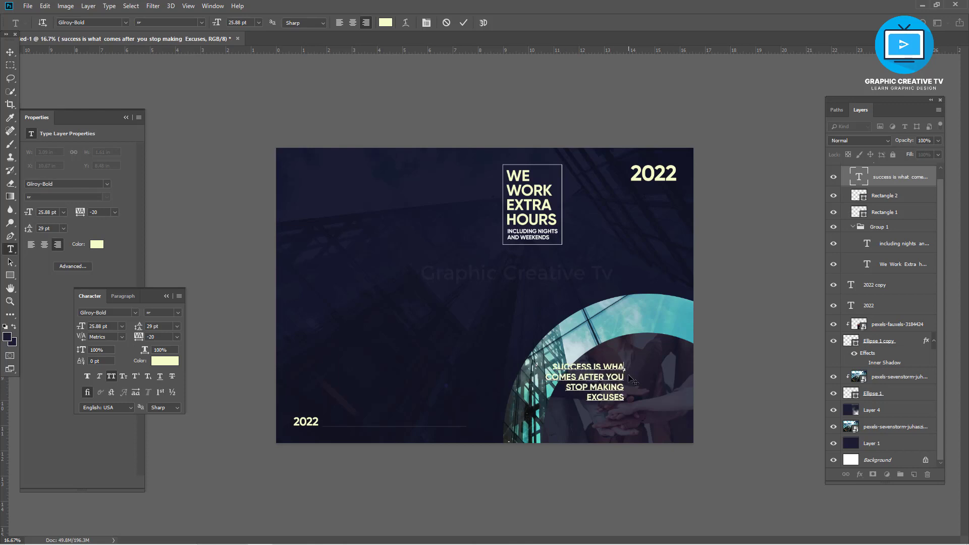
pyautogui.write('t')
pyautogui.click(10, 52)
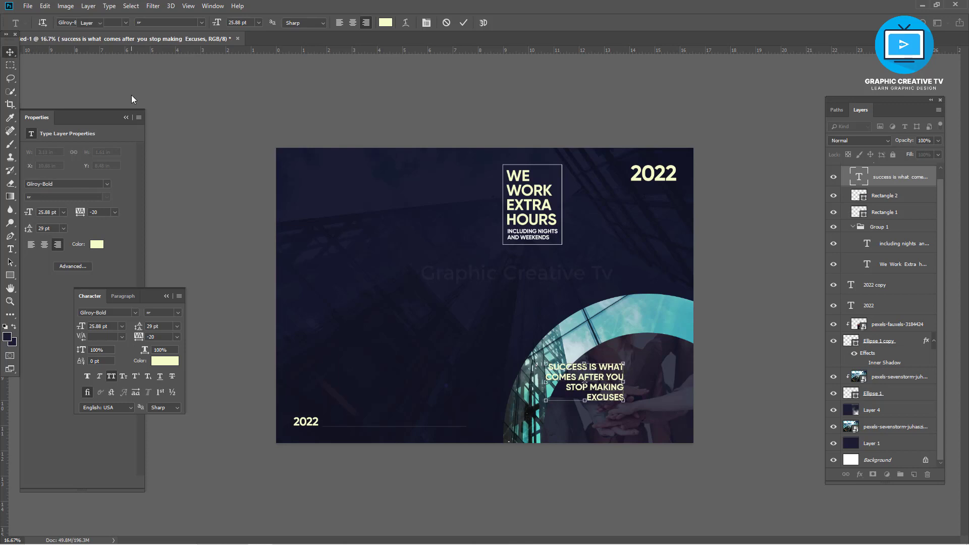
pyautogui.moveTo(587, 386); pyautogui.dragTo(622, 391)
pyautogui.click(653, 174)
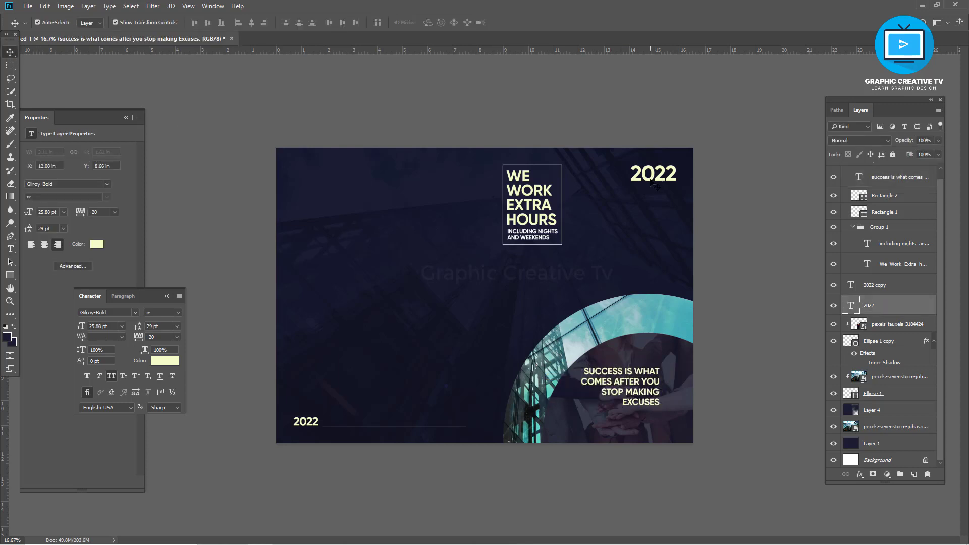
# Step: Collapse the headline group in Layers and enable auto-select on the canvas
pyautogui.keyDown('shift'); pyautogui.click(555, 199); pyautogui.keyUp('shift')
pyautogui.click(853, 225)
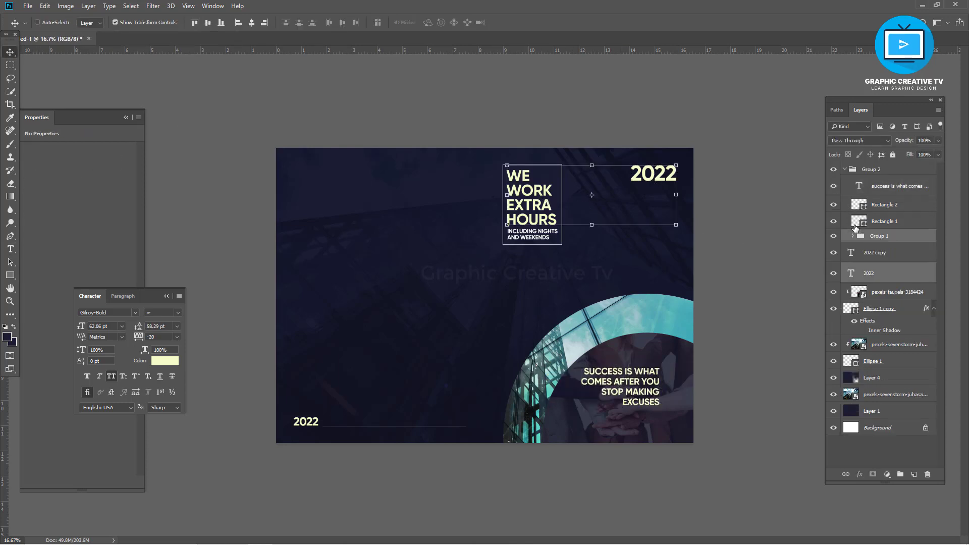
pyautogui.keyDown('ctrl'); pyautogui.click(871, 184); pyautogui.keyUp('ctrl')
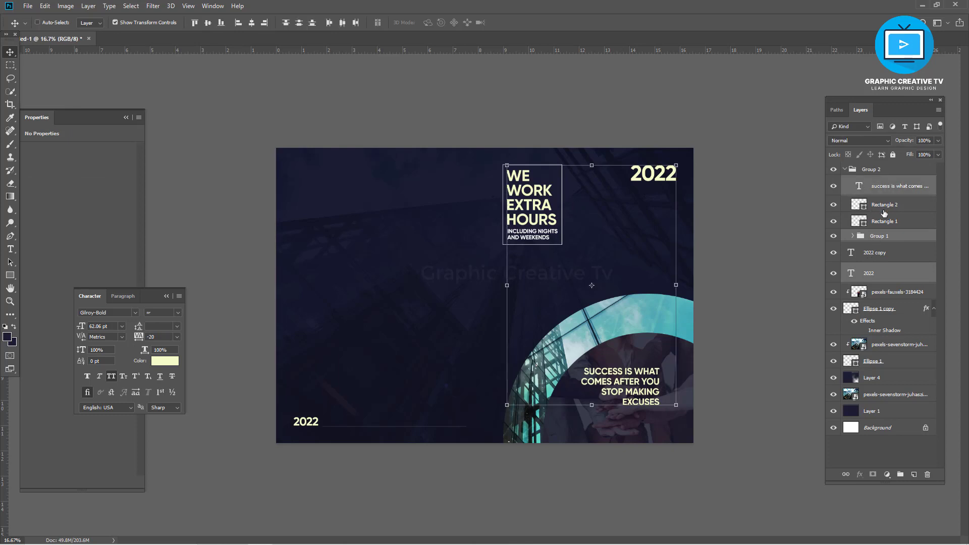
pyautogui.keyDown('ctrl'); pyautogui.click(882, 189); pyautogui.keyUp('ctrl')
pyautogui.keyDown('ctrl'); pyautogui.click(881, 205); pyautogui.keyUp('ctrl')
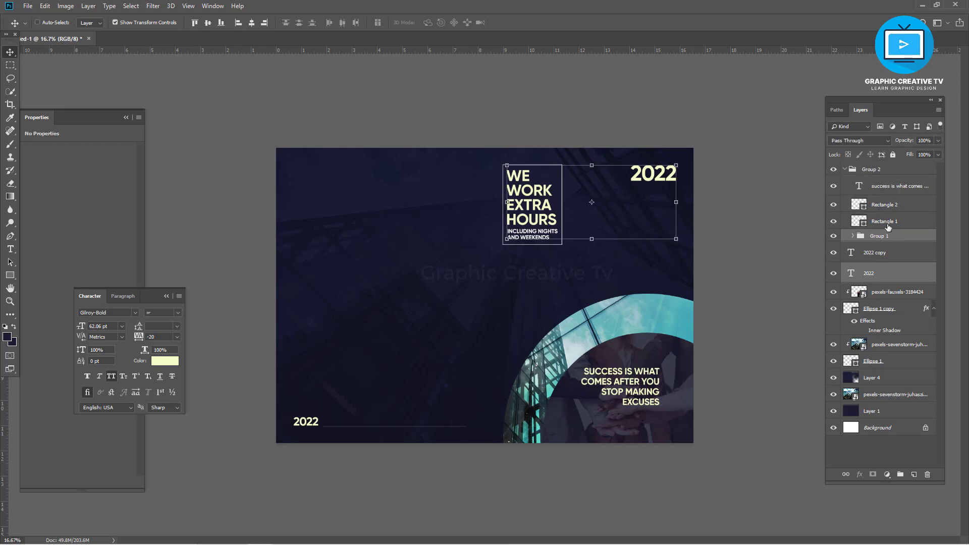
pyautogui.keyDown('ctrl'); pyautogui.click(883, 297); pyautogui.keyUp('ctrl')
# Step: Select Group 1, the 2022 layer and Rectangle 1, and nudge them down
pyautogui.click(38, 22)
pyautogui.click(527, 204)
pyautogui.click(855, 236)
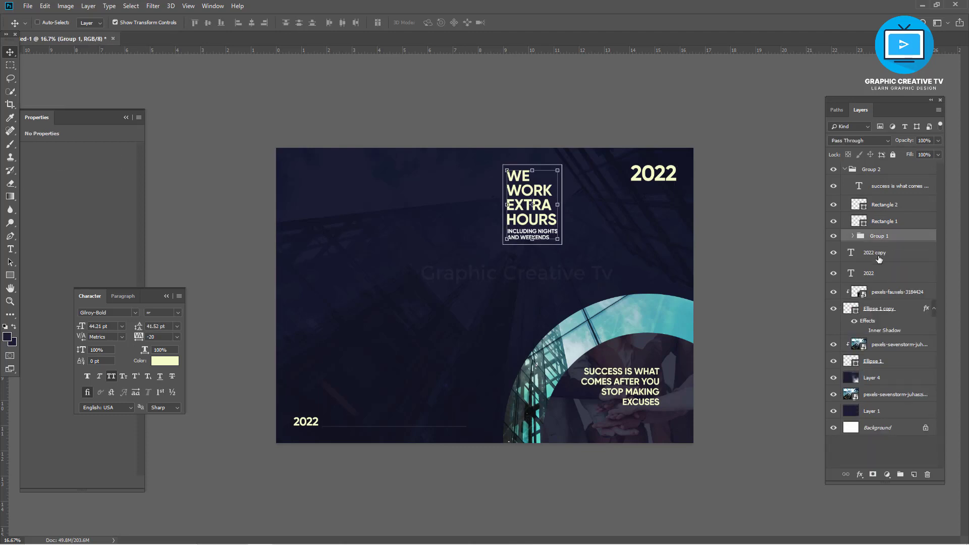
pyautogui.keyDown('ctrl'); pyautogui.click(867, 274); pyautogui.keyUp('ctrl')
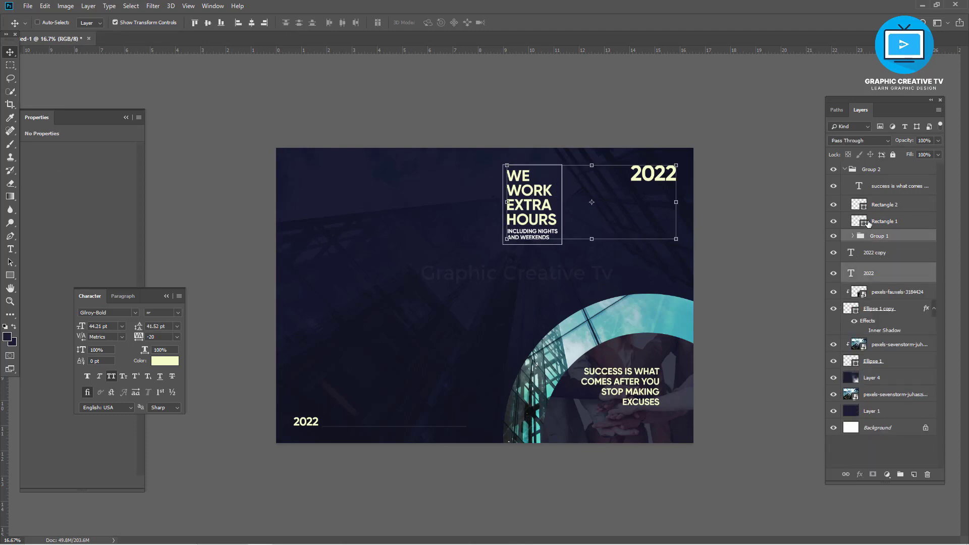
pyautogui.keyDown('ctrl'); pyautogui.click(868, 222); pyautogui.keyUp('ctrl')
pyautogui.hotkey('shift', 'Down')
pyautogui.hotkey('shift', 'Down')
pyautogui.hotkey('shift', 'Down')
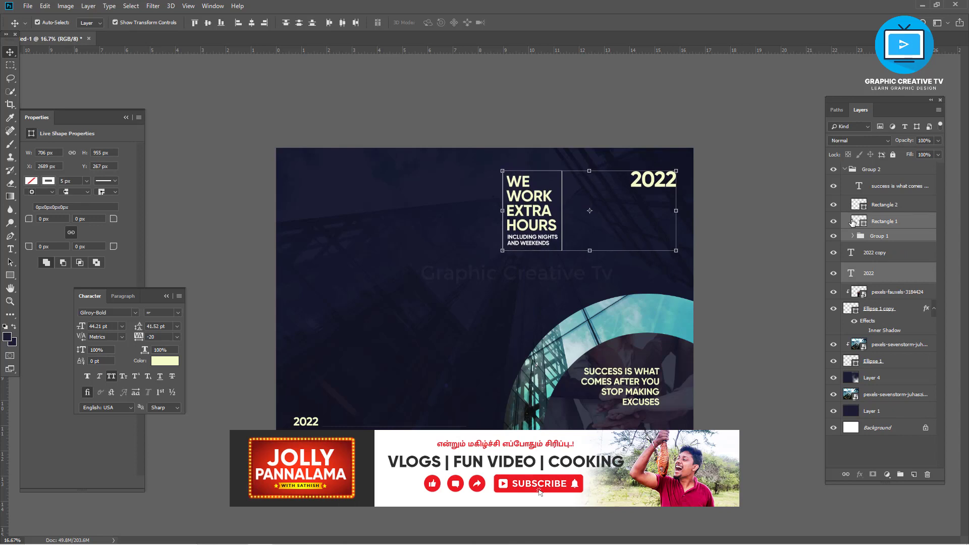
pyautogui.hotkey('shift', 'Down')
pyautogui.hotkey('shift', 'Down')
pyautogui.hotkey('shift', 'Down')
# Step: Align the slogan's right edge with the top-right 2022
pyautogui.click(648, 390)
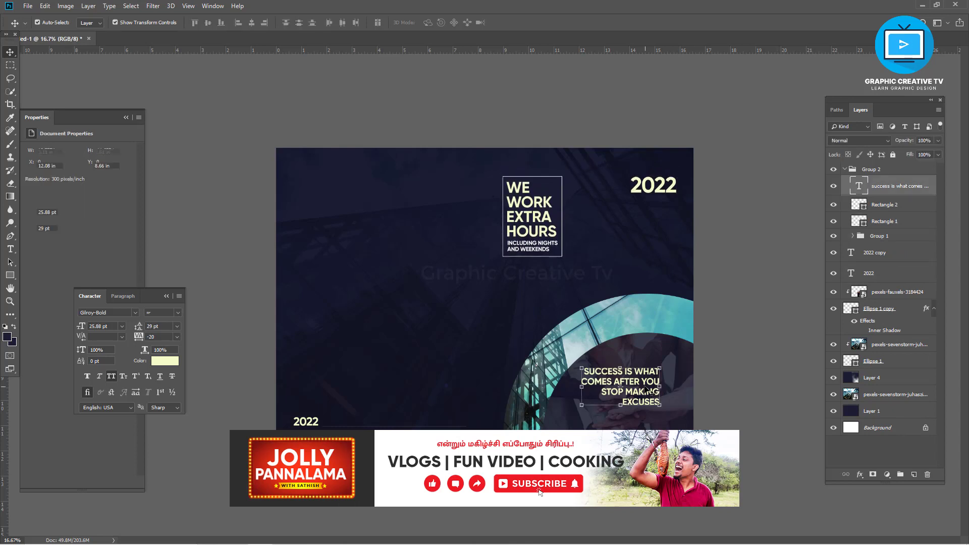
pyautogui.keyDown('shift'); pyautogui.click(661, 190); pyautogui.keyUp('shift')
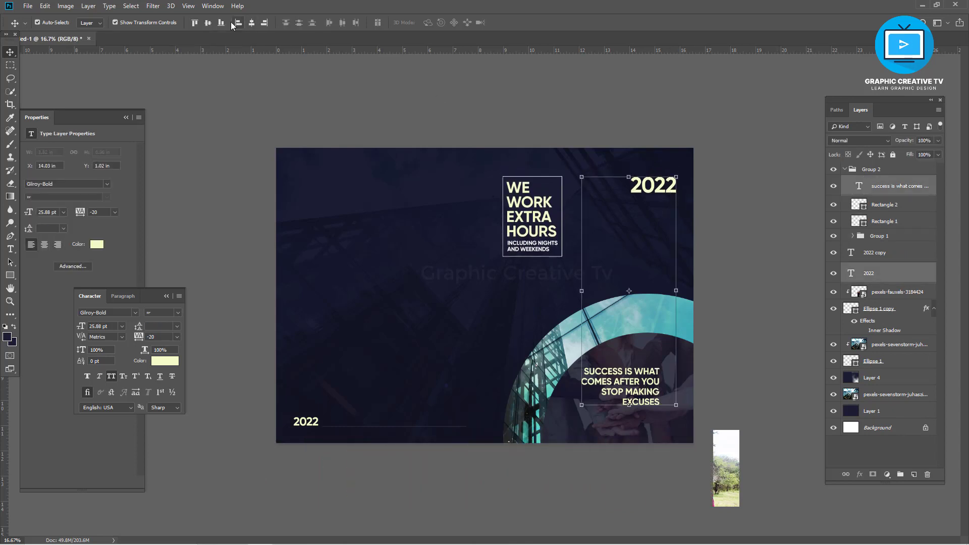
pyautogui.click(264, 22)
pyautogui.click(656, 394)
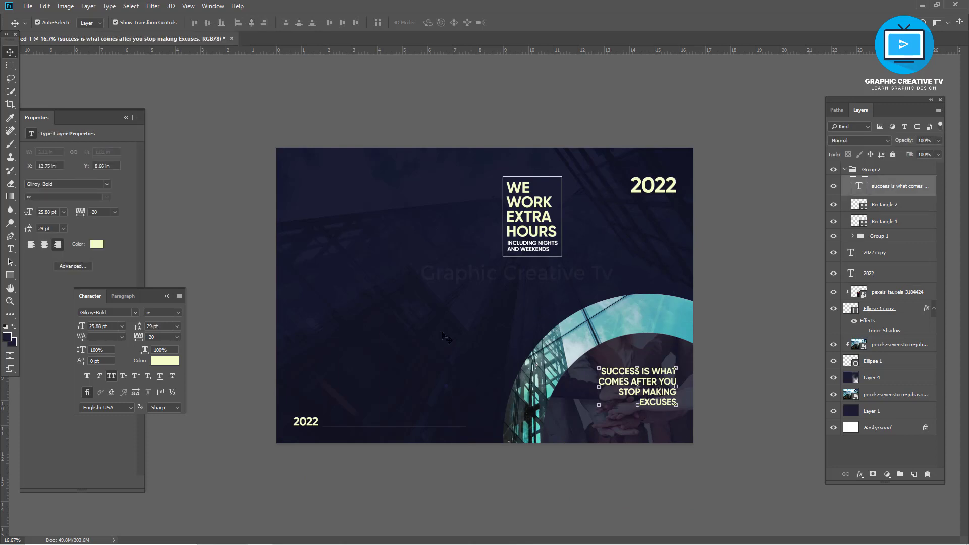
# Step: Change the slogan text colour to white #ffffff
pyautogui.click(96, 244)
pyautogui.write('ffffff')
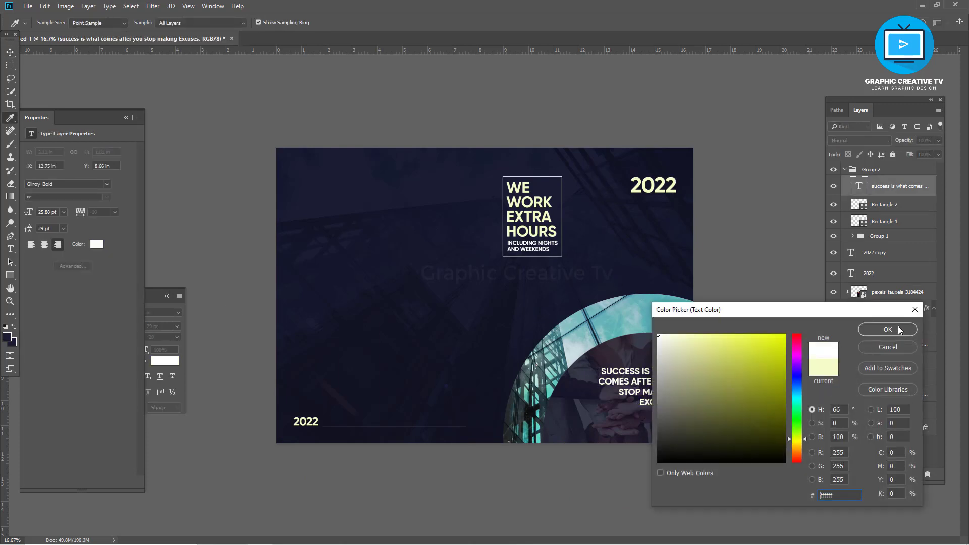
pyautogui.click(899, 330)
pyautogui.press('v')
pyautogui.click(237, 280)
pyautogui.press('t')
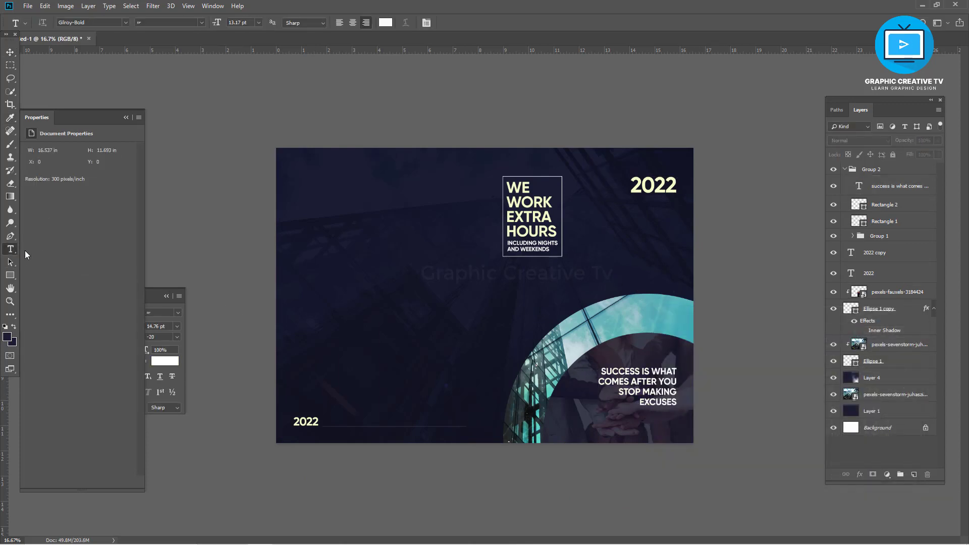
pyautogui.click(405, 252)
pyautogui.write('www')
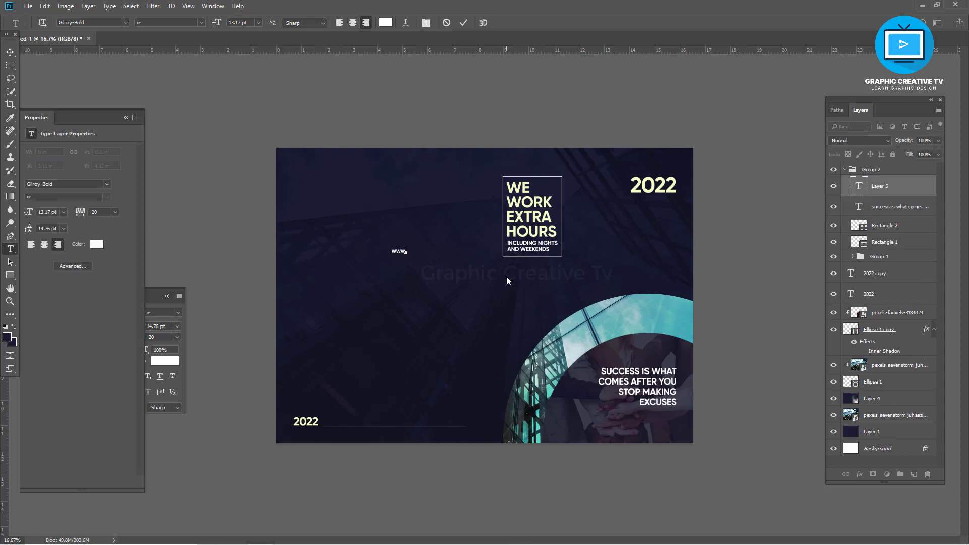
pyautogui.write('.you')
pyautogui.write('rwe')
pyautogui.write('bsite.c')
pyautogui.write('om')
pyautogui.hotkey('ctrl', 'a')
pyautogui.hotkey('ctrl', 't')
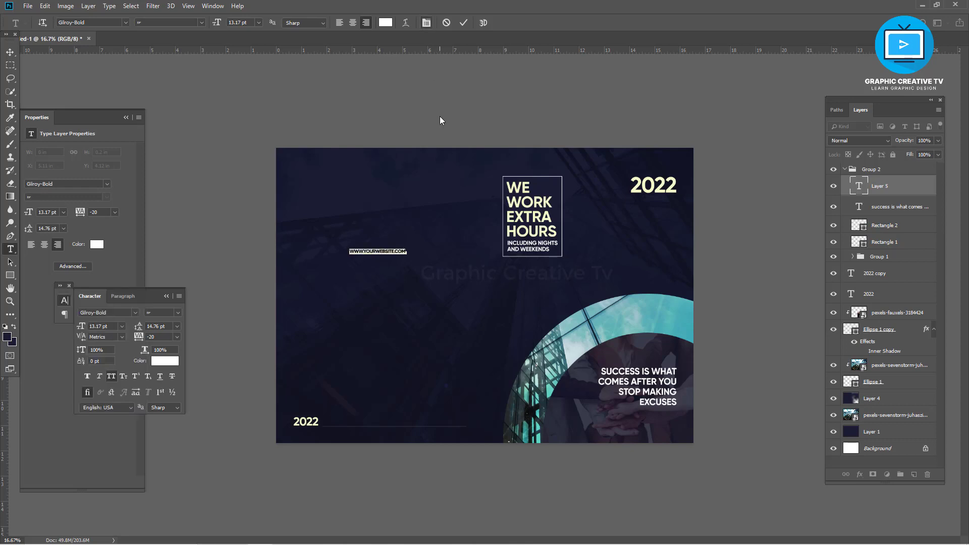
pyautogui.click(111, 376)
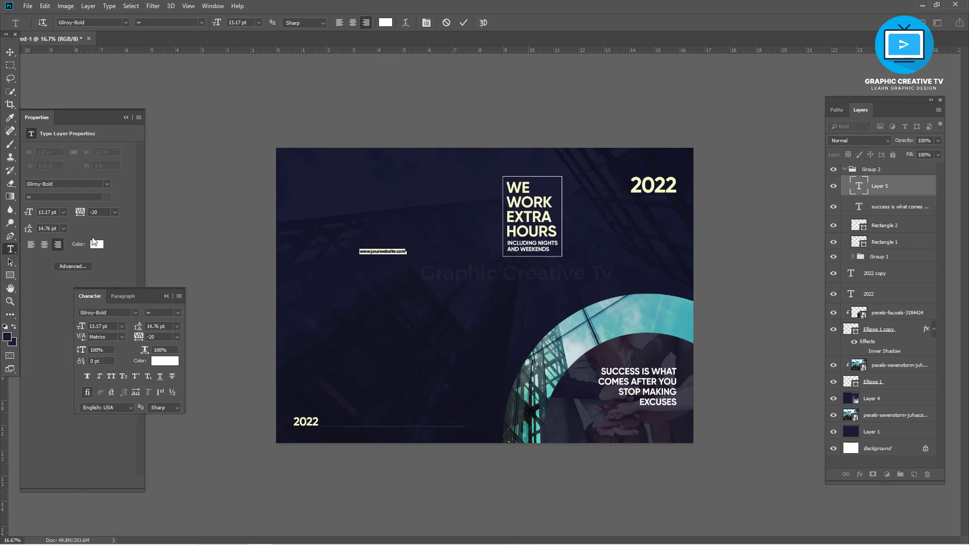
pyautogui.click(10, 52)
# Step: Place the website text under the slogan and colour it with the sampled cream
pyautogui.moveTo(382, 251); pyautogui.dragTo(642, 420)
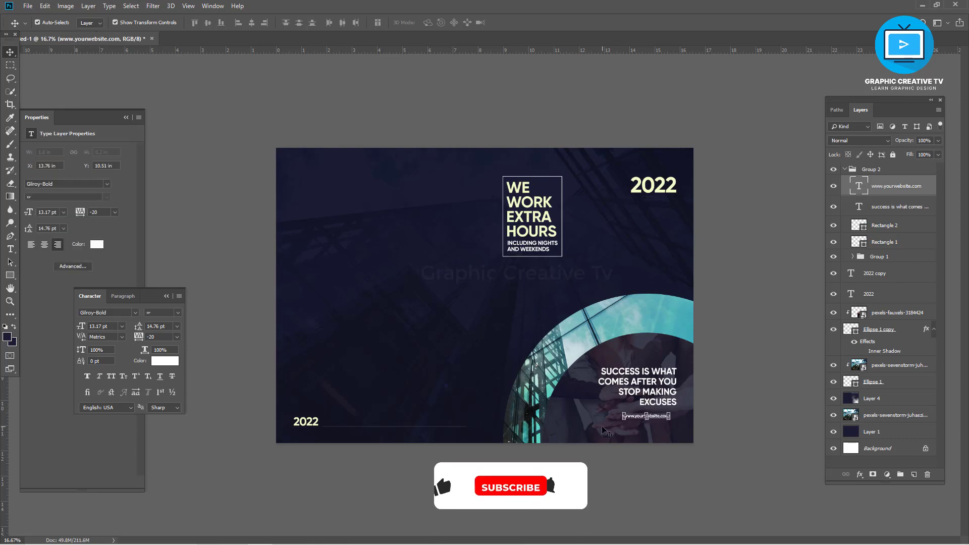
pyautogui.moveTo(707, 422); pyautogui.dragTo(712, 421)
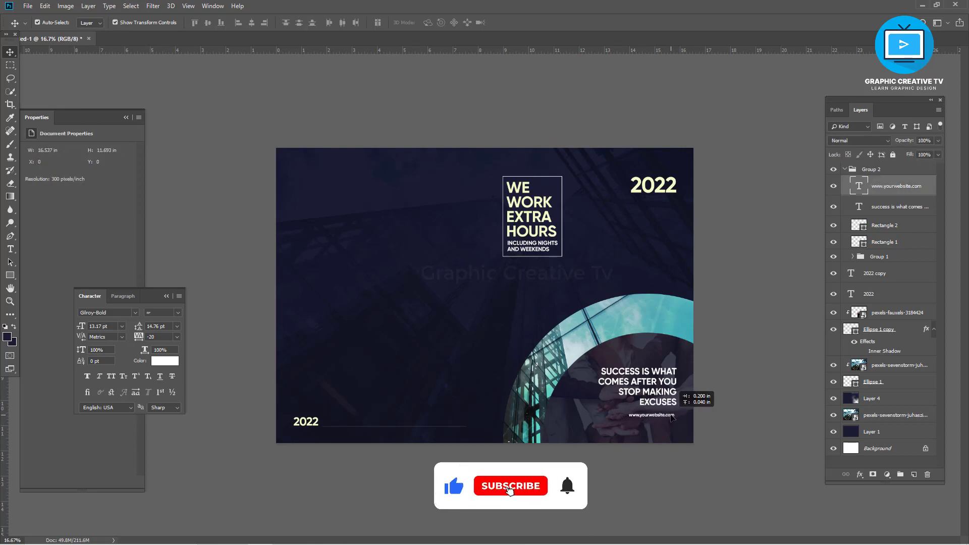
pyautogui.click(165, 361)
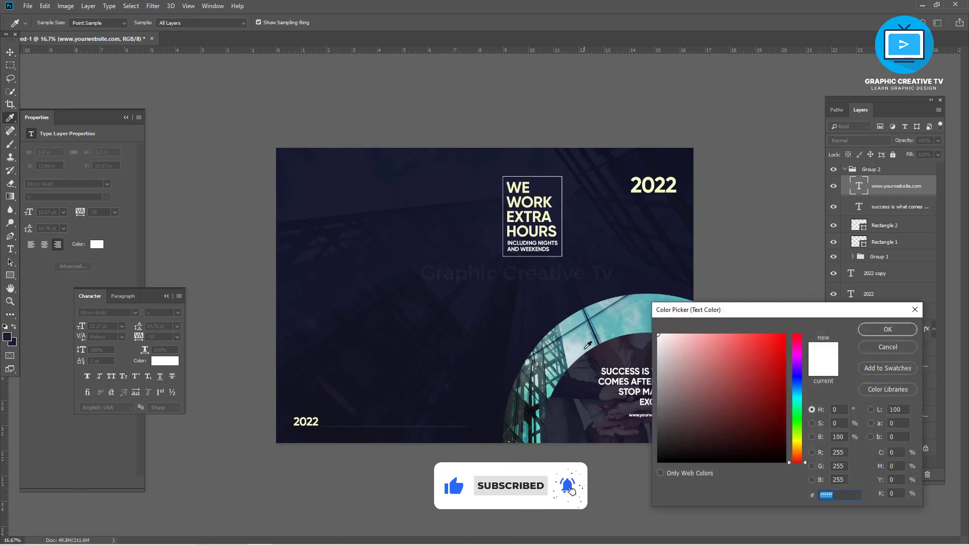
pyautogui.click(529, 204)
pyautogui.click(873, 329)
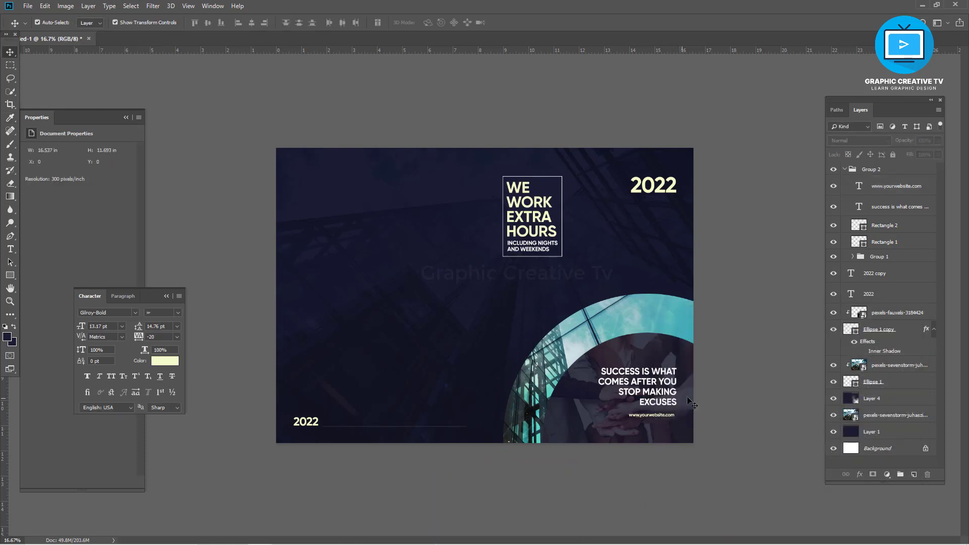
# Step: Nudge the slogan and website text slightly lower together
pyautogui.click(667, 420)
pyautogui.keyDown('shift'); pyautogui.click(661, 399); pyautogui.keyUp('shift')
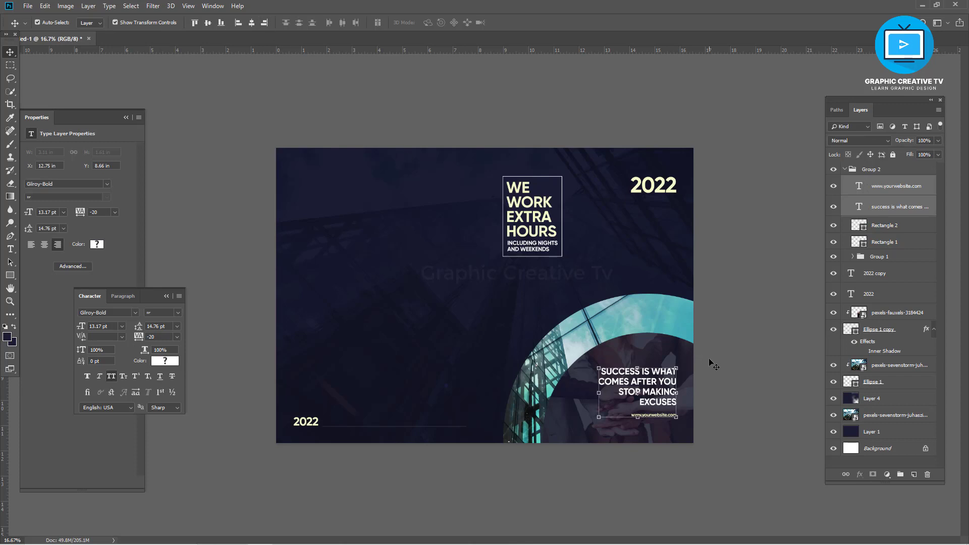
pyautogui.hotkey('shift', 'Down')
pyautogui.hotkey('shift', 'Down')
pyautogui.hotkey('shift', 'Down')
pyautogui.hotkey('shift', 'Down')
pyautogui.hotkey('shift', 'Down')
pyautogui.hotkey('shift', 'Down')
pyautogui.hotkey('shift', 'Down')
pyautogui.hotkey('shift', 'Down')
pyautogui.hotkey('shift', 'Down')
pyautogui.hotkey('shift', 'Down')
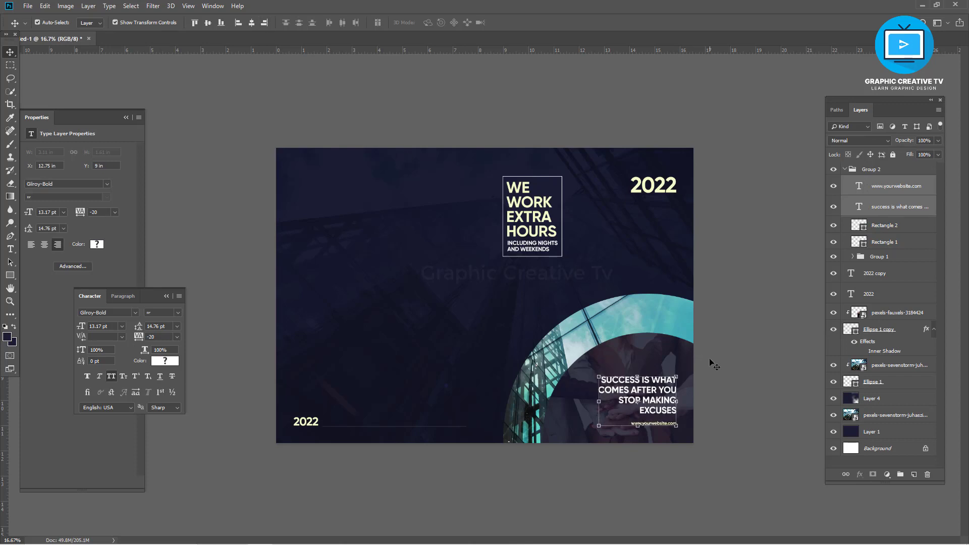
pyautogui.click(729, 353)
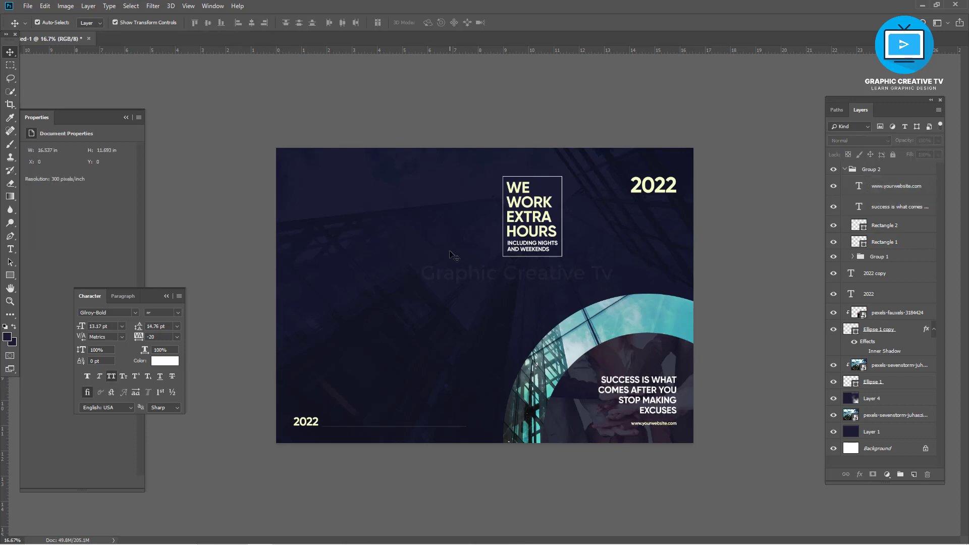
# Step: Inspect the top-right 2022 text settings and show the layout guides
pyautogui.click(664, 191)
pyautogui.click(712, 234)
pyautogui.click(652, 191)
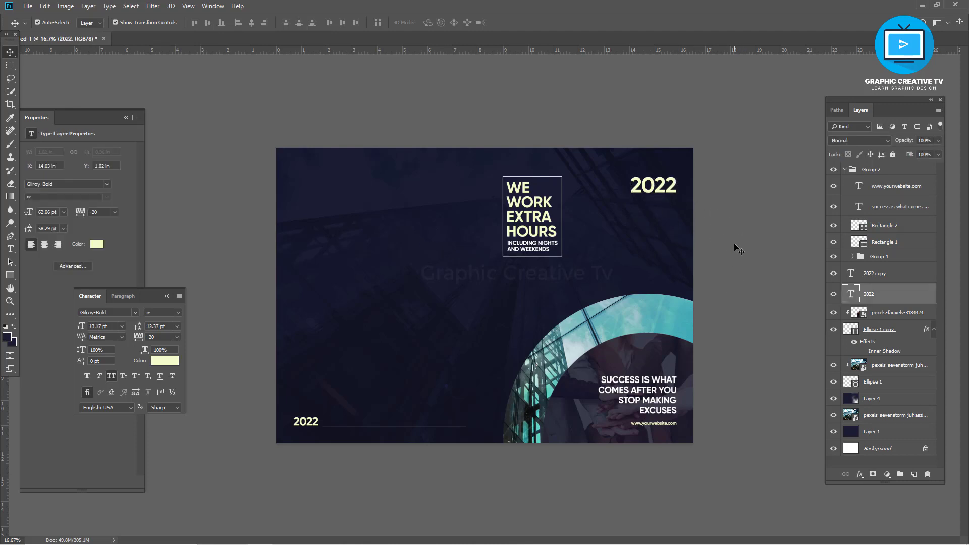
pyautogui.click(735, 244)
pyautogui.click(654, 187)
pyautogui.click(714, 275)
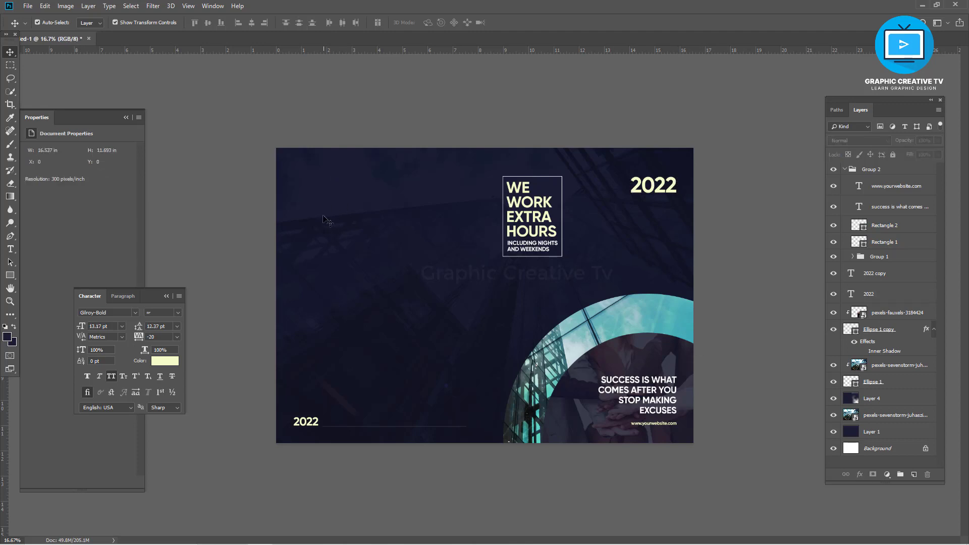
pyautogui.hotkey('ctrl', ';')
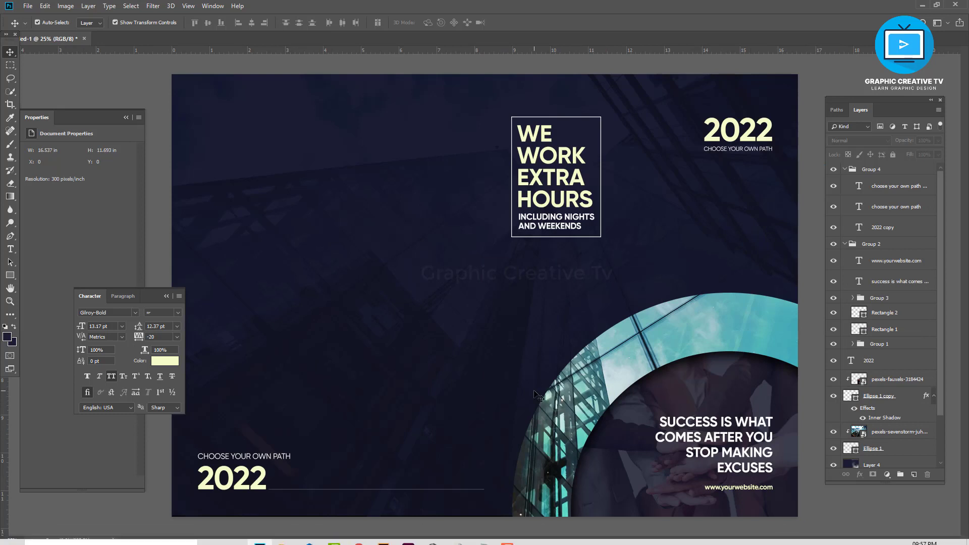
# Step: Select the top-right 2022 and its copied CHOOSE YOUR OWN PATH text
pyautogui.click(544, 217)
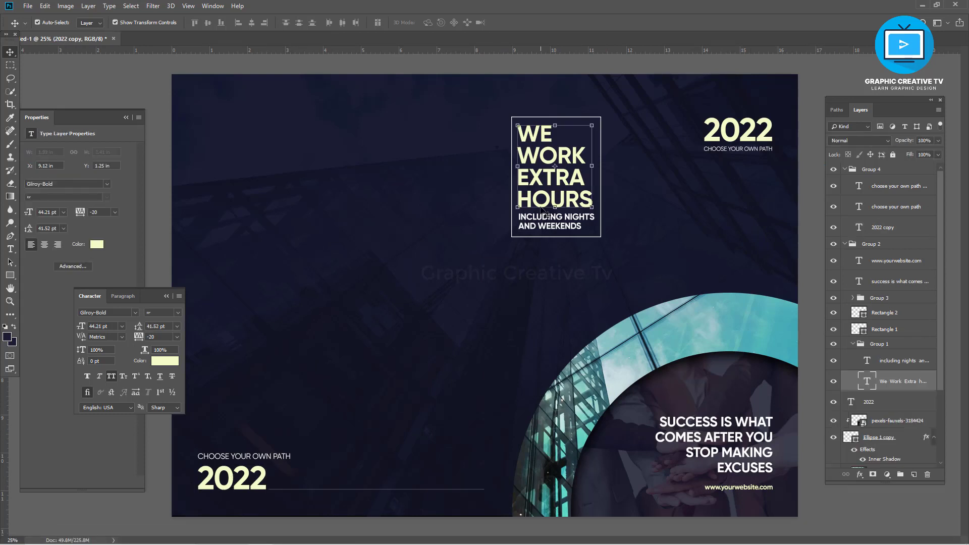
pyautogui.click(738, 129)
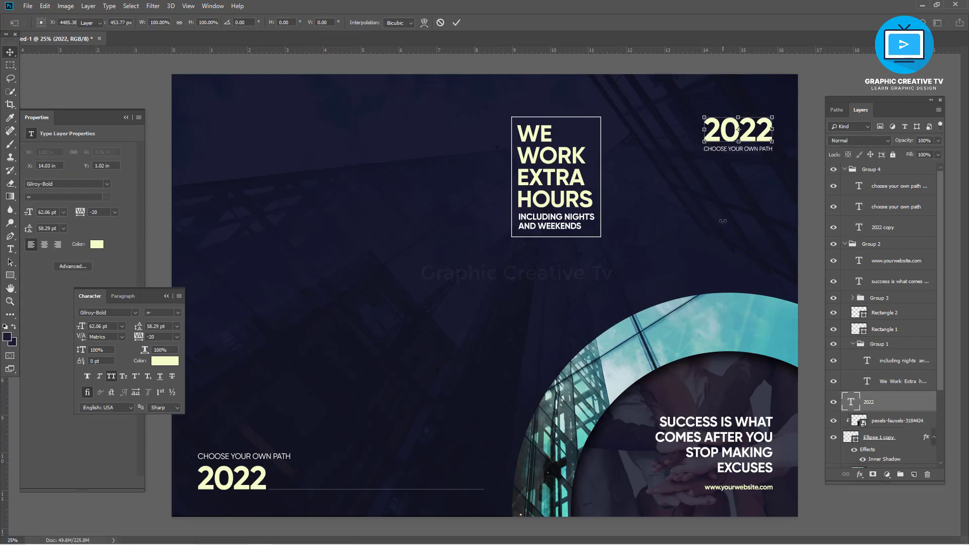
pyautogui.click(790, 160)
pyautogui.click(766, 151)
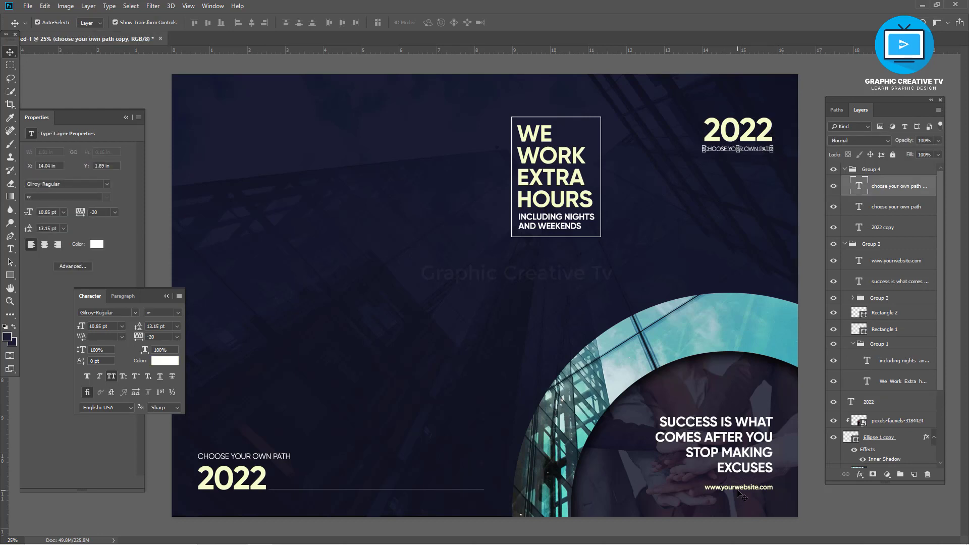
# Step: Preview the flyer full-screen on a light gray pasteboard, zoomed out
pyautogui.press('f')
pyautogui.press('f')
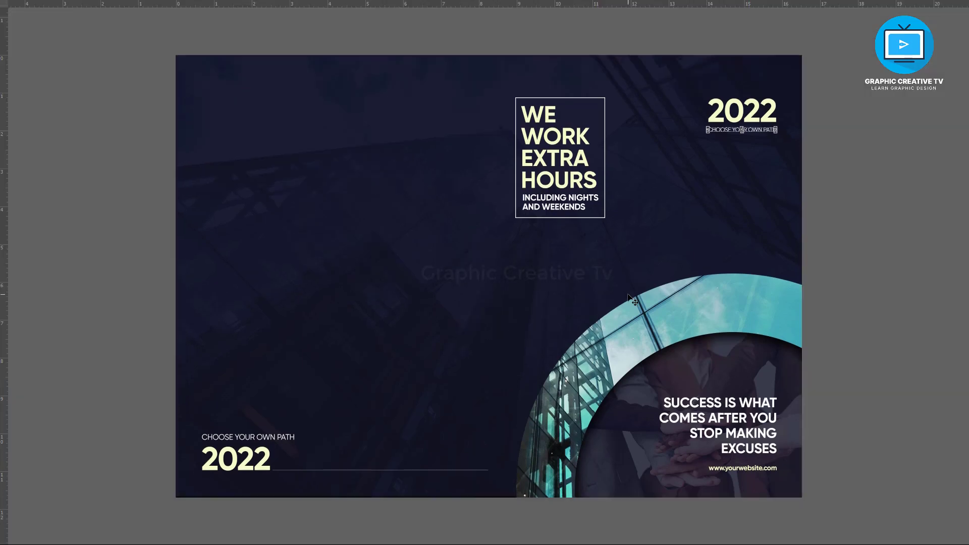
pyautogui.rightClick(857, 215)
pyautogui.click(878, 236)
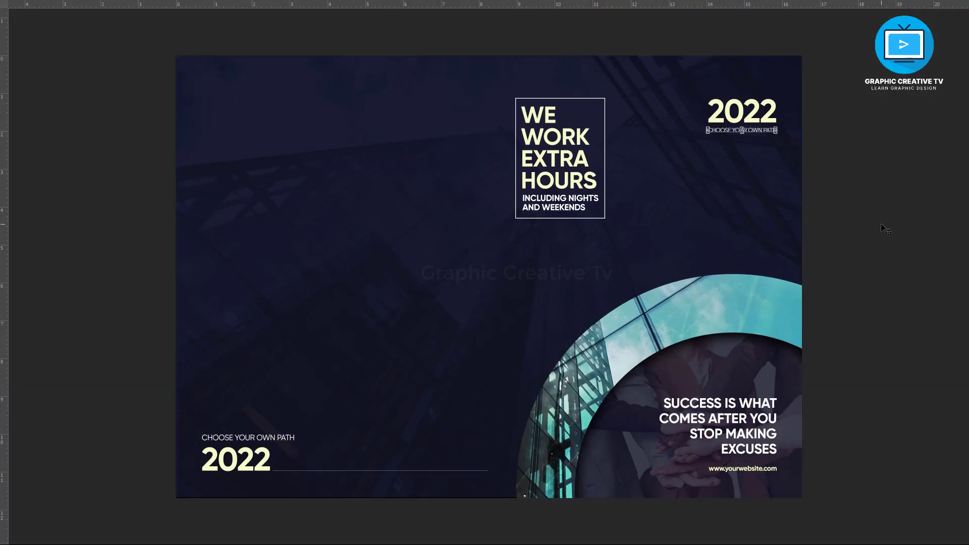
pyautogui.rightClick(881, 218)
pyautogui.click(892, 258)
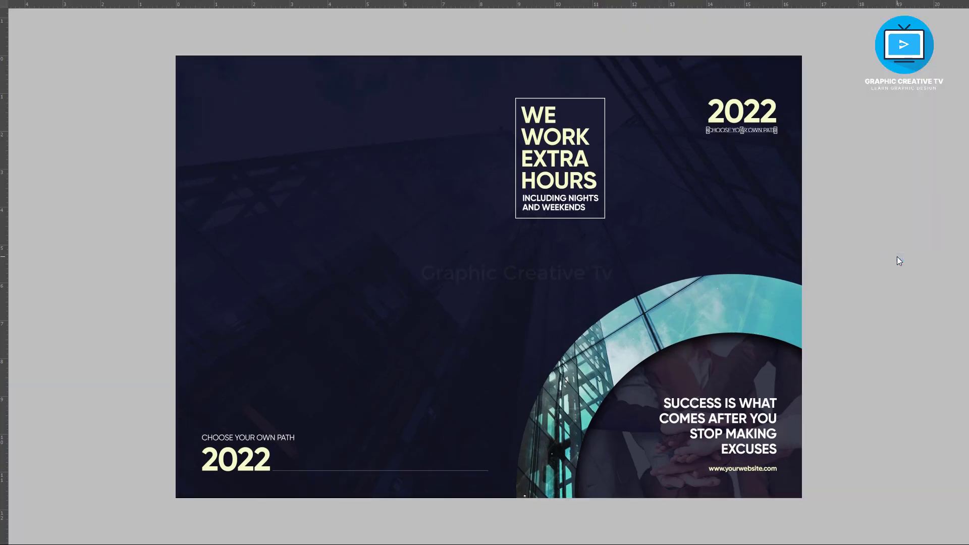
pyautogui.hotkey('ctrl', '-')
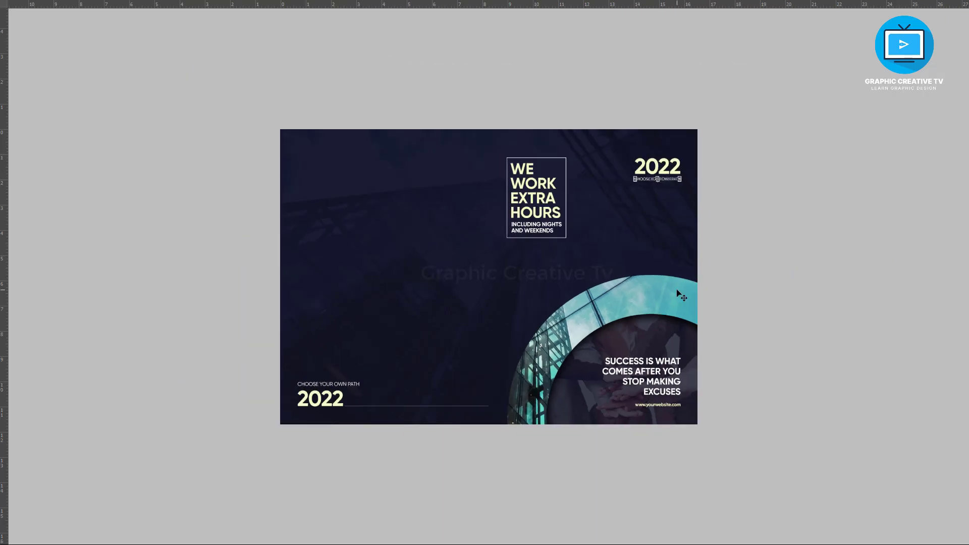
pyautogui.click(681, 295)
# Step: Leave full-screen and try, then cancel, a Hue/Saturation hue and lightness change
pyautogui.press('f')
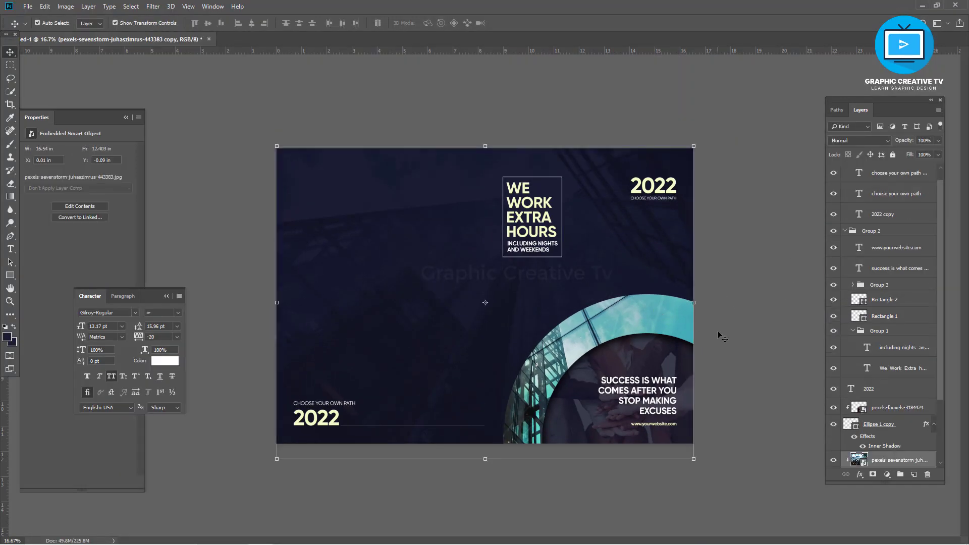
pyautogui.hotkey('ctrl', 'u')
pyautogui.moveTo(459, 182)
pyautogui.mouseDown()
pyautogui.moveTo(507, 178)
pyautogui.moveTo(370, 197)
pyautogui.moveTo(508, 197)
pyautogui.mouseUp()
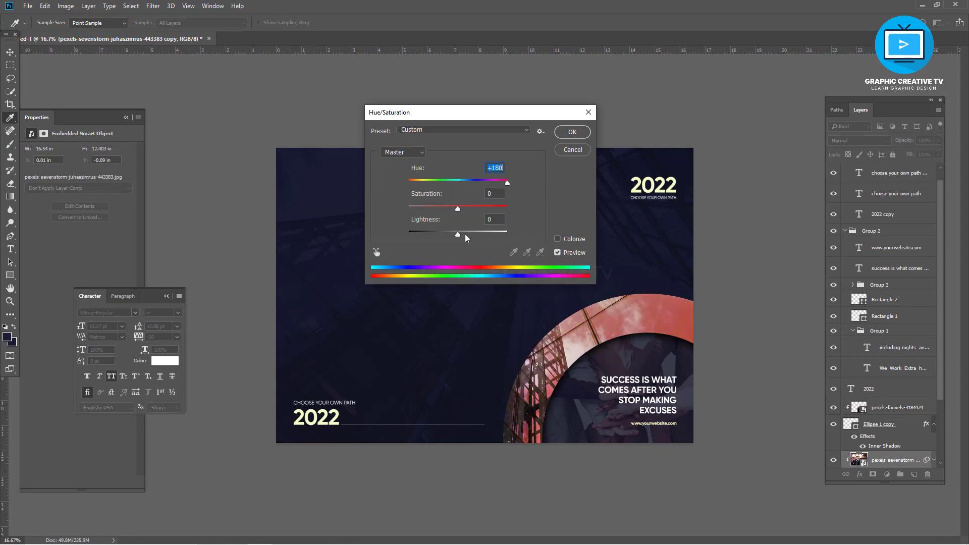
pyautogui.moveTo(460, 234); pyautogui.dragTo(395, 227)
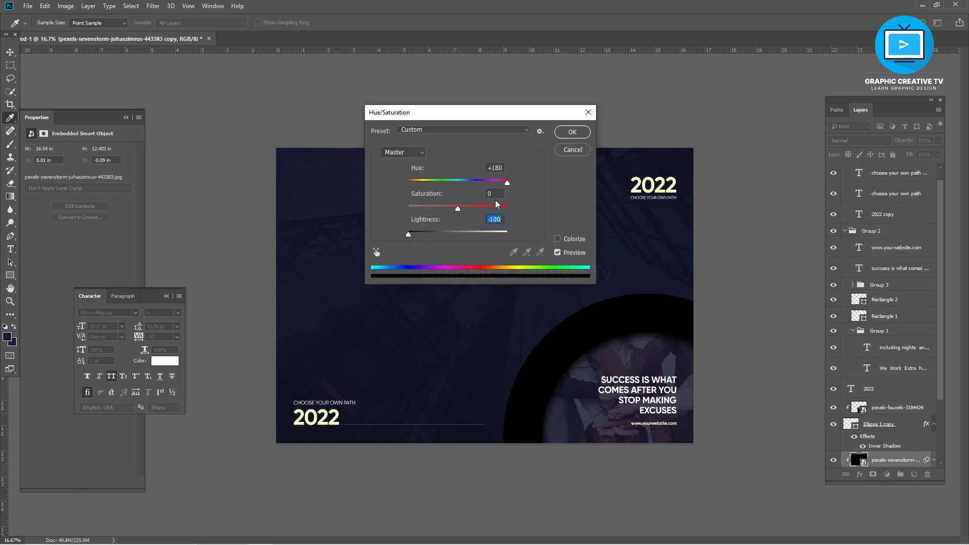
pyautogui.click(574, 150)
# Step: Desaturate the ring building photo with Saturation -100, then clear the layer selection
pyautogui.hotkey('ctrl', 'u')
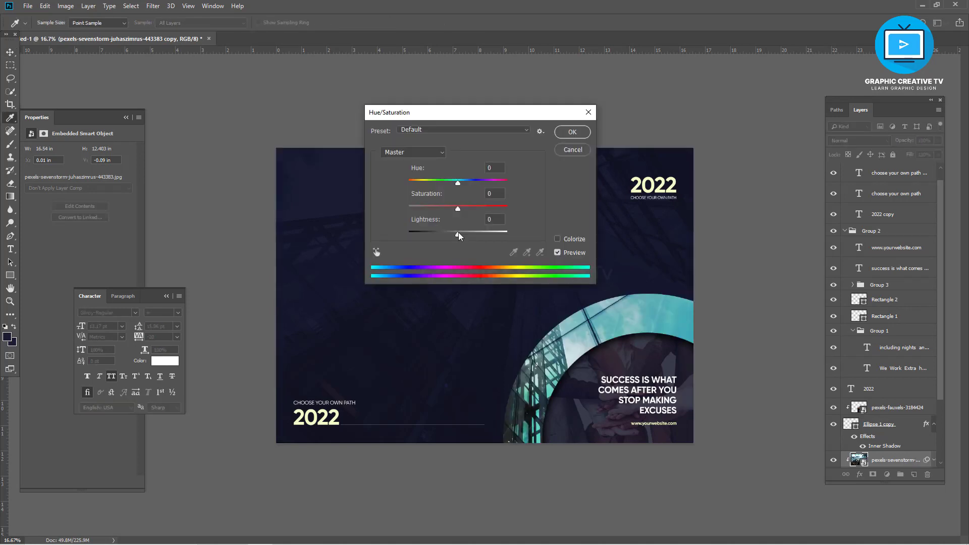
pyautogui.moveTo(457, 208)
pyautogui.mouseDown()
pyautogui.moveTo(517, 204)
pyautogui.moveTo(378, 207)
pyautogui.mouseUp()
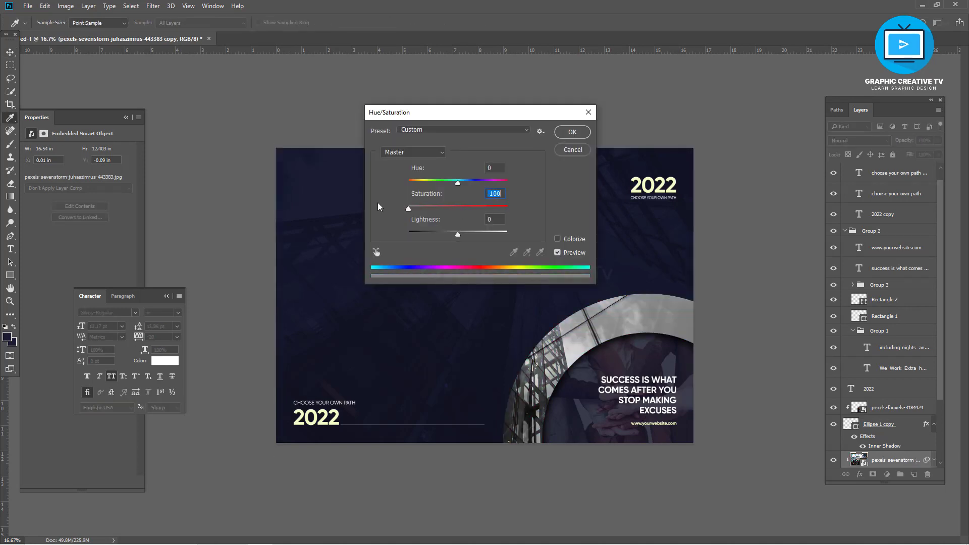
pyautogui.click(572, 132)
pyautogui.click(878, 408)
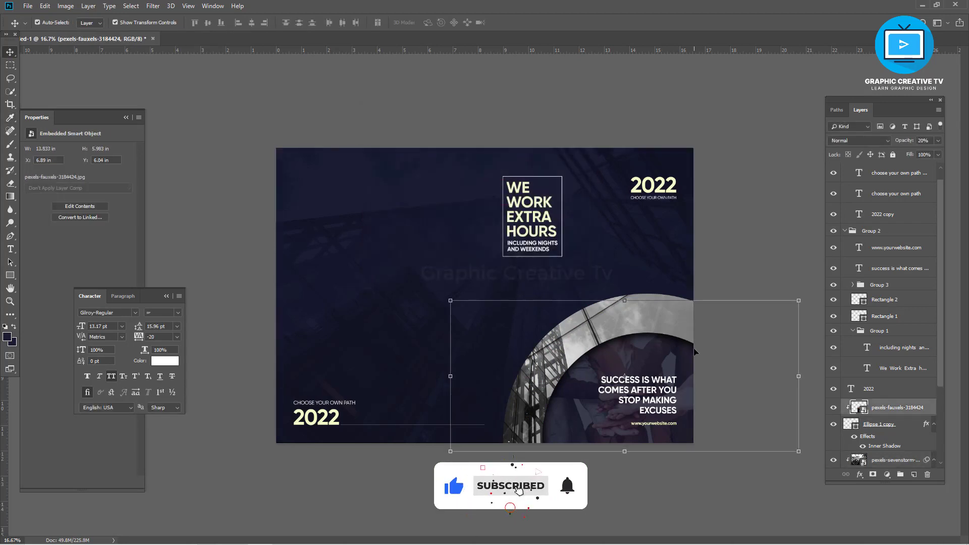
pyautogui.click(861, 442)
pyautogui.click(761, 245)
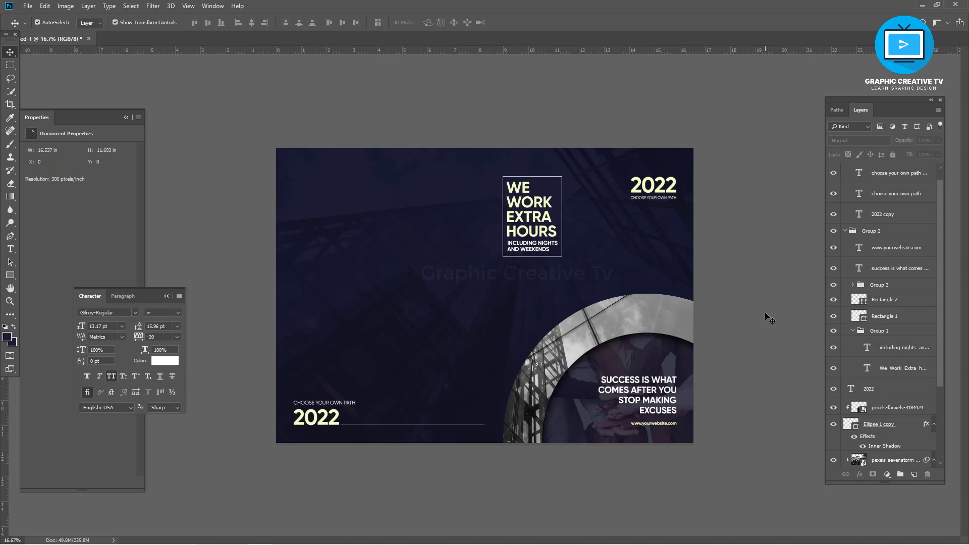
# Step: Preview the flyer zoomed in at full screen, then return to the workspace
pyautogui.press('f')
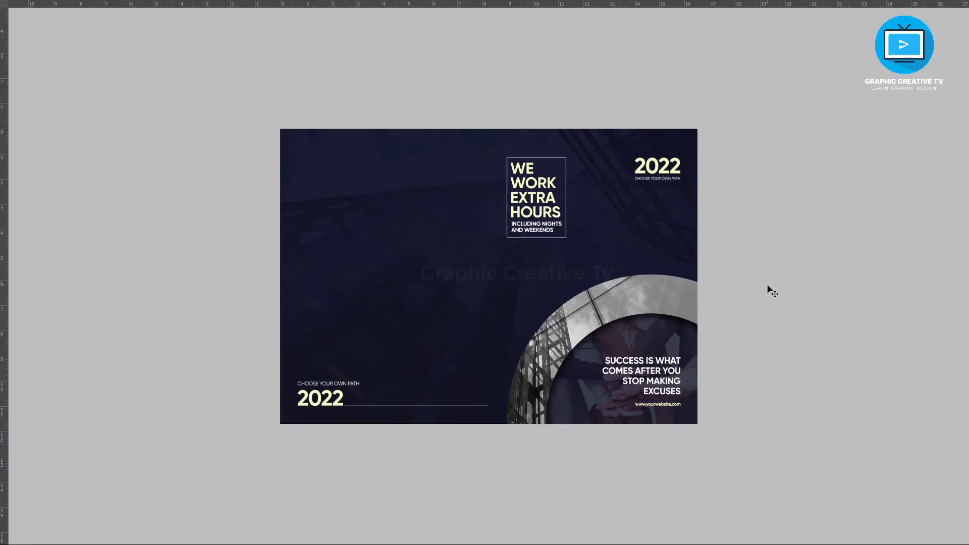
pyautogui.hotkey('ctrl', '+')
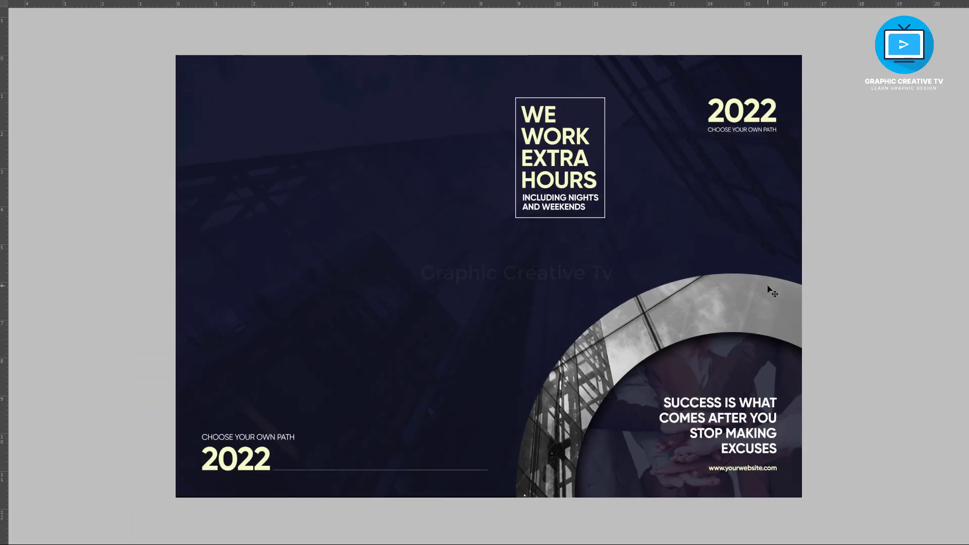
pyautogui.press('f')
# Step: Add empty Layer 5 above the pexels-sevenstorm photo and open the foreground swatch
pyautogui.click(649, 230)
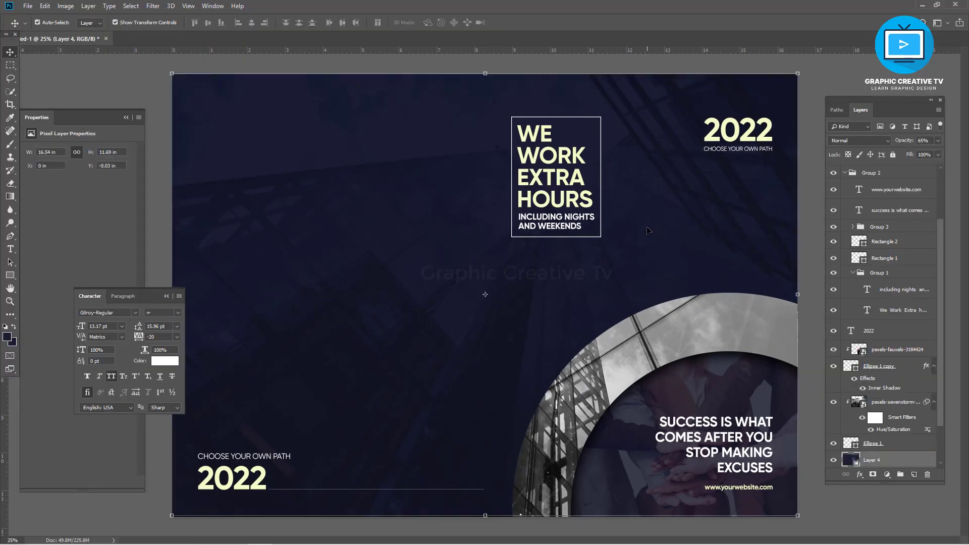
pyautogui.hotkey('ctrl', 'shift', 'n')
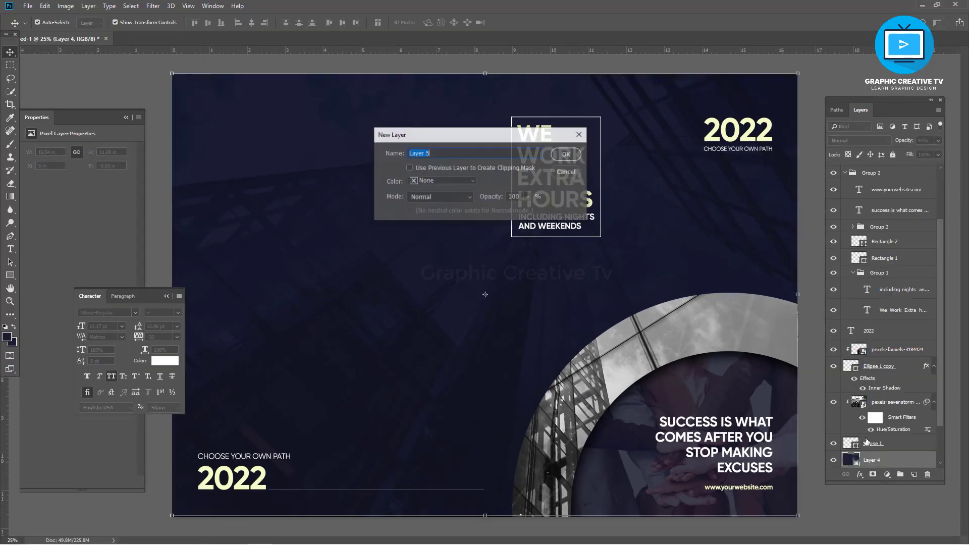
pyautogui.press('Return')
pyautogui.moveTo(872, 458); pyautogui.dragTo(869, 397)
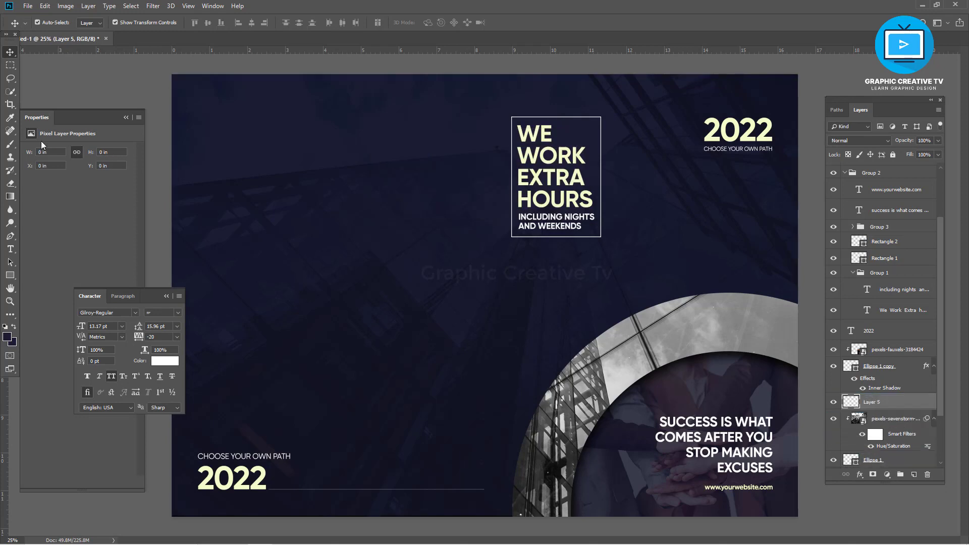
pyautogui.press('i')
pyautogui.click(7, 338)
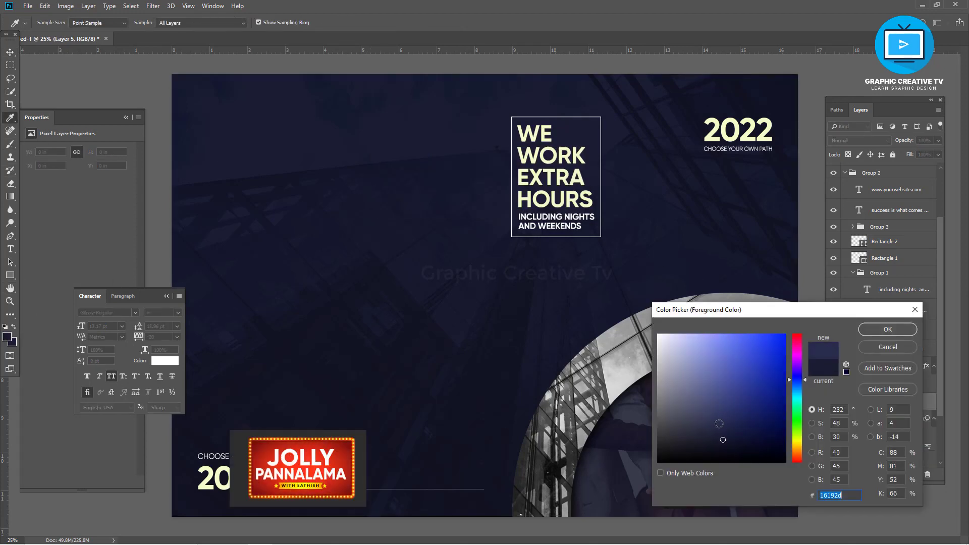
# Step: Paint navy #16192d around the headline and set up a larger eraser at 74% opacity
pyautogui.click(888, 329)
pyautogui.press('b')
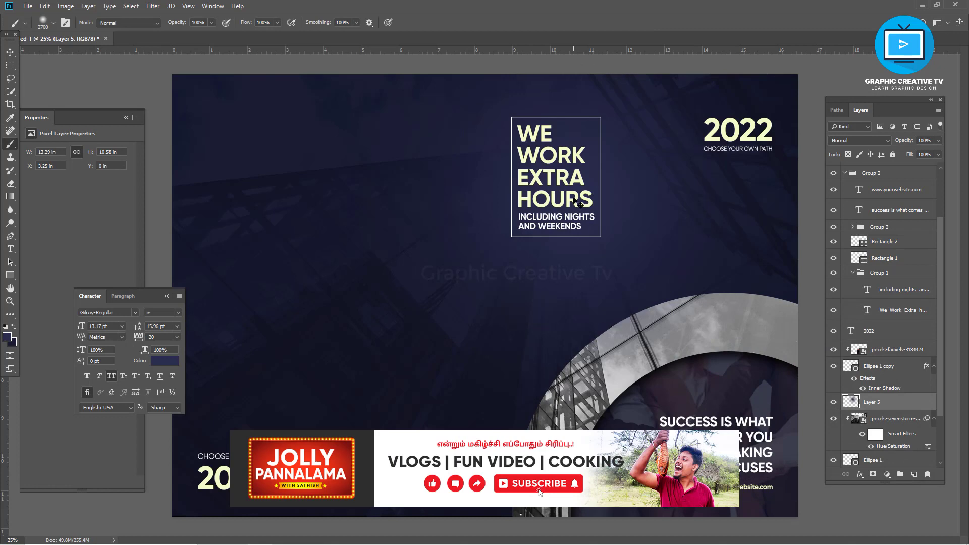
pyautogui.moveTo(579, 202)
pyautogui.mouseDown()
pyautogui.moveTo(519, 162)
pyautogui.moveTo(530, 177)
pyautogui.mouseUp()
pyautogui.click(10, 184)
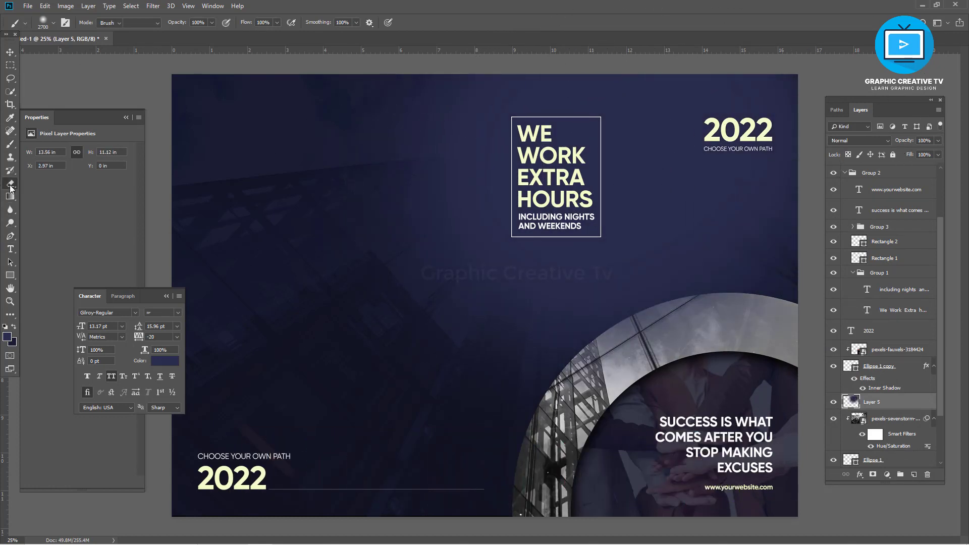
pyautogui.press(']')
pyautogui.press(']')
pyautogui.press(']')
pyautogui.press(']')
pyautogui.press(']')
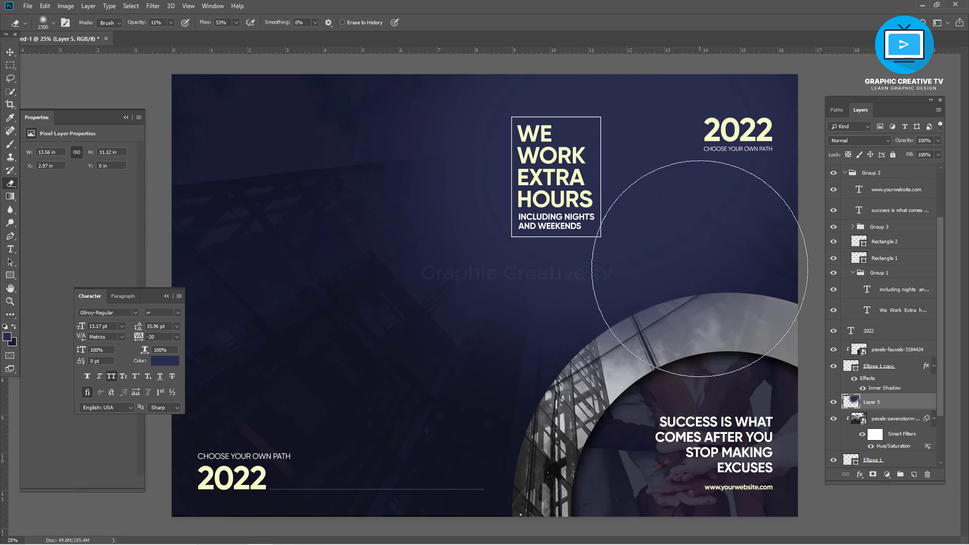
pyautogui.press(']')
pyautogui.press(']')
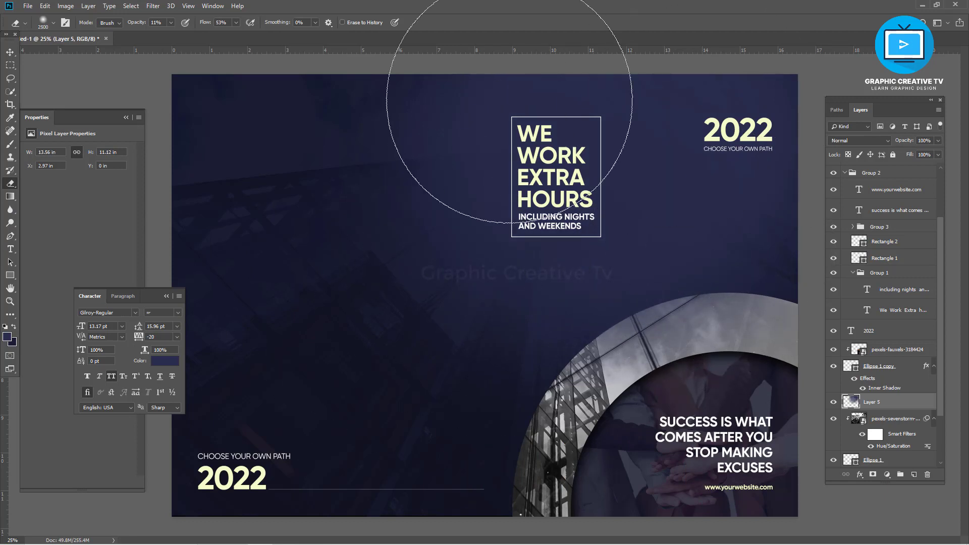
pyautogui.moveTo(170, 33); pyautogui.dragTo(202, 34)
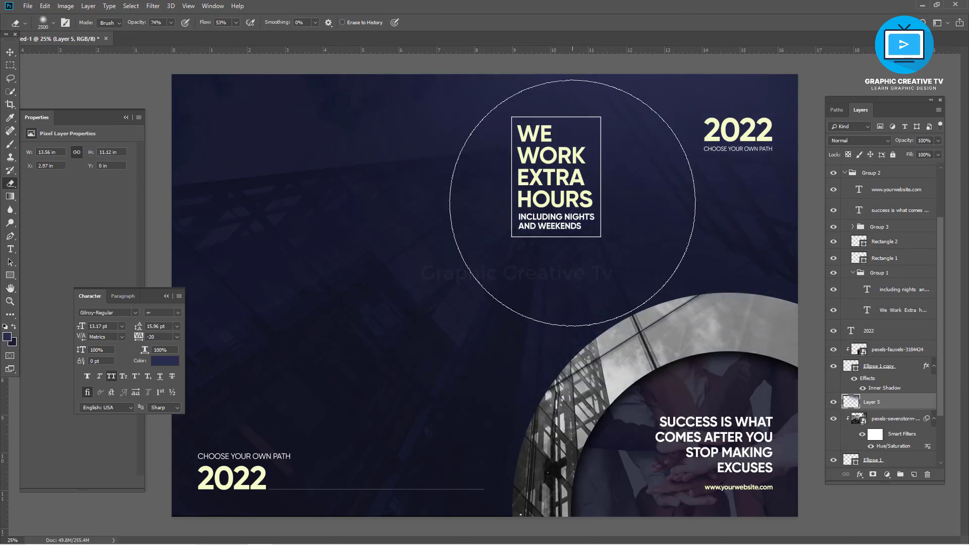
# Step: Paint navy across the flyer's top and erase some to reveal building texture
pyautogui.press('b')
pyautogui.press('e')
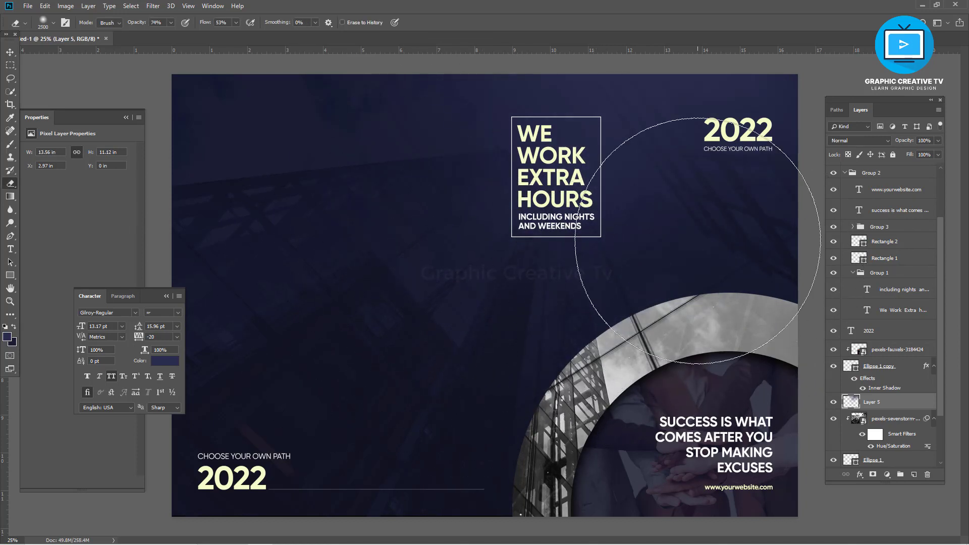
pyautogui.press('b')
pyautogui.moveTo(518, 55)
pyautogui.mouseDown()
pyautogui.moveTo(193, 20)
pyautogui.moveTo(323, 16)
pyautogui.moveTo(811, 74)
pyautogui.moveTo(172, 132)
pyautogui.moveTo(277, 97)
pyautogui.mouseUp()
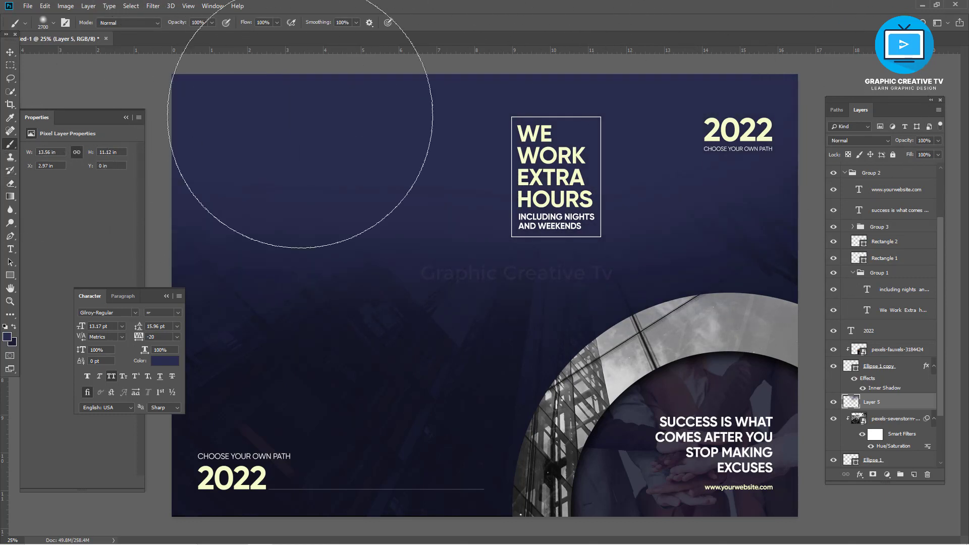
pyautogui.click(12, 185)
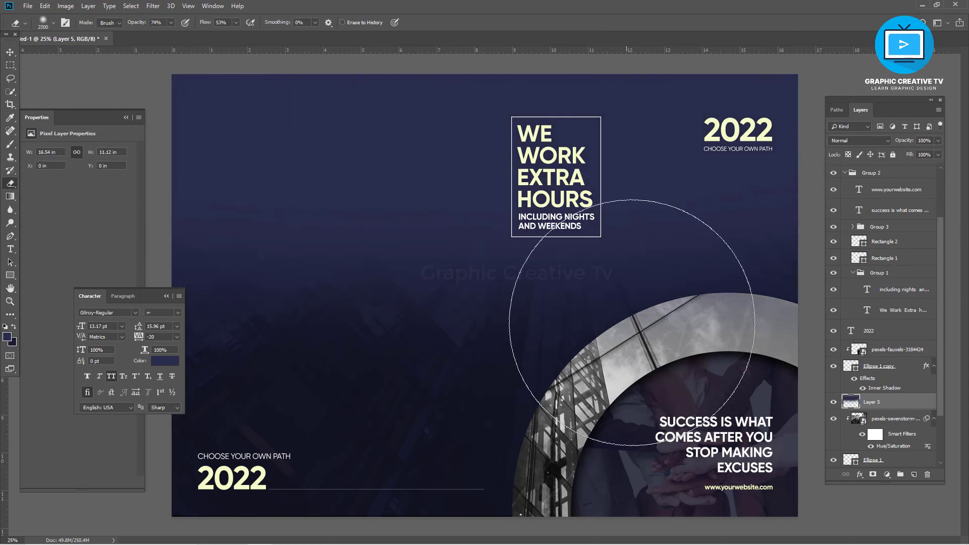
pyautogui.moveTo(326, 296)
pyautogui.mouseDown()
pyautogui.moveTo(491, 303)
pyautogui.moveTo(503, 281)
pyautogui.moveTo(162, 314)
pyautogui.moveTo(716, 267)
pyautogui.mouseUp()
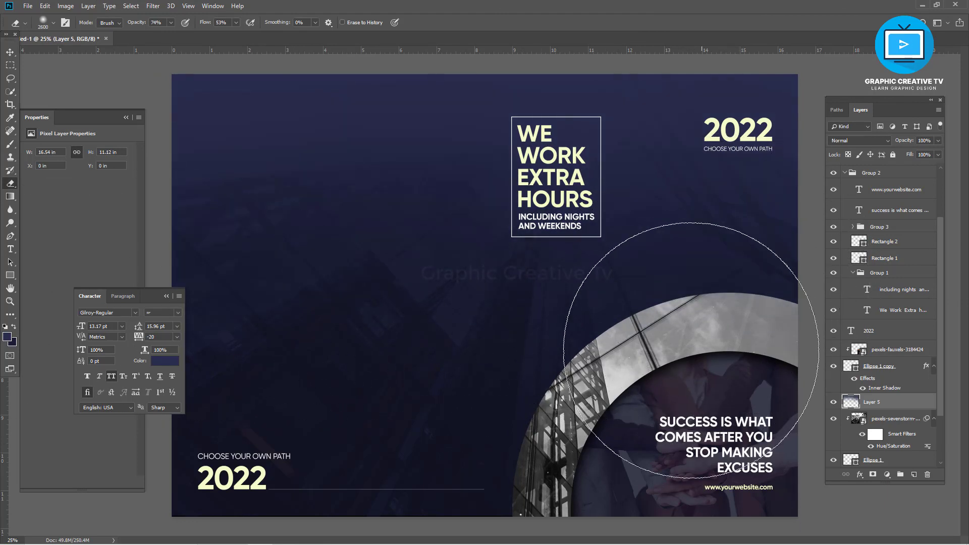
# Step: Lower Layer 4's opacity to 61%
pyautogui.click(10, 52)
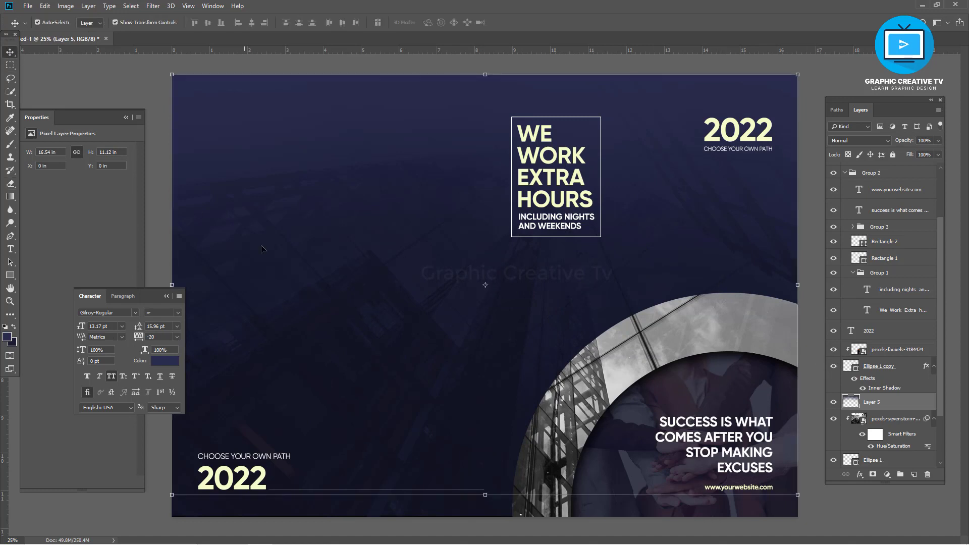
pyautogui.click(763, 396)
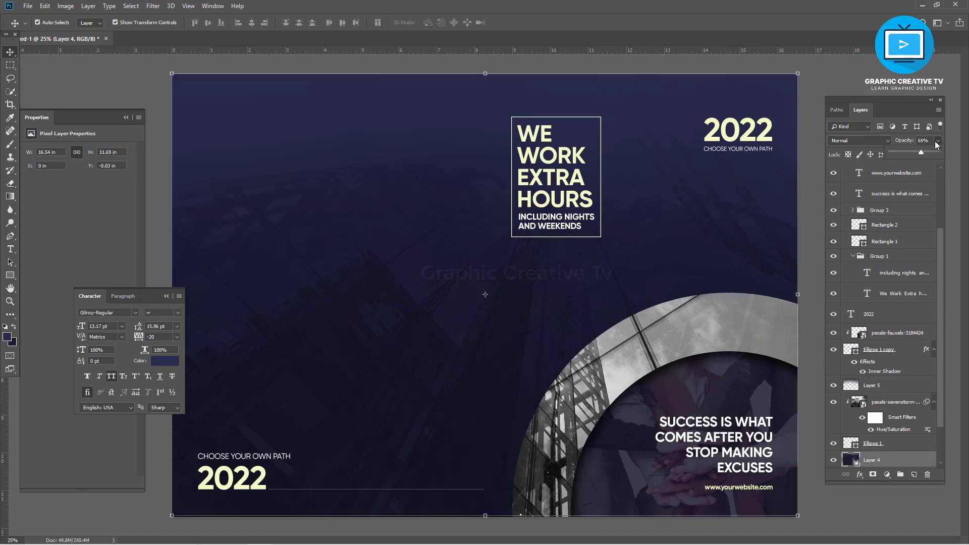
pyautogui.moveTo(931, 157); pyautogui.dragTo(919, 150)
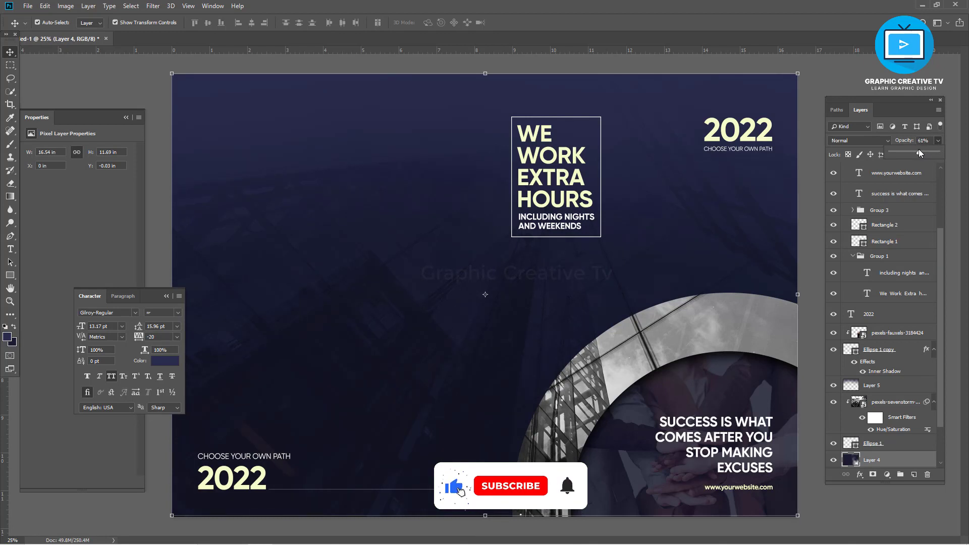
pyautogui.click(809, 83)
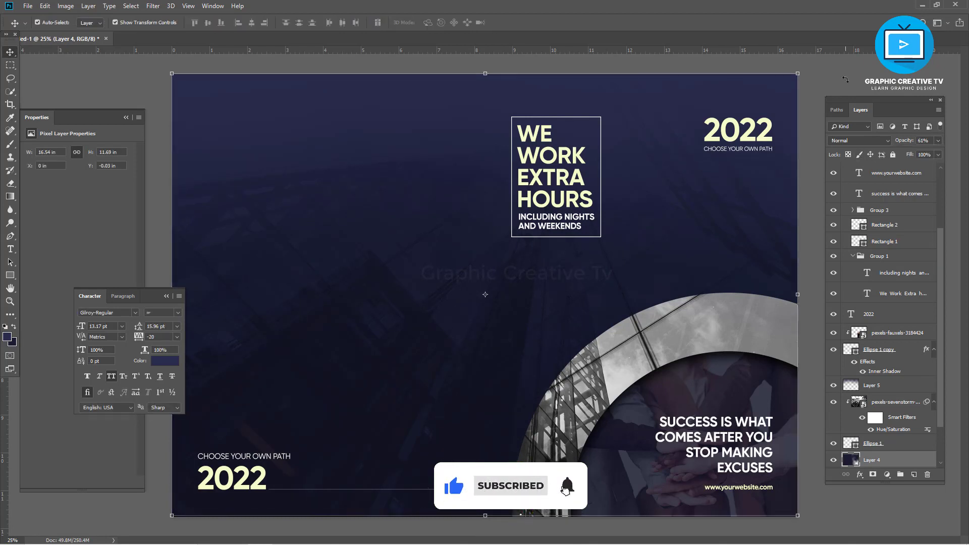
# Step: Raise Layer 5's saturation in Hue/Saturation to about +32
pyautogui.click(721, 78)
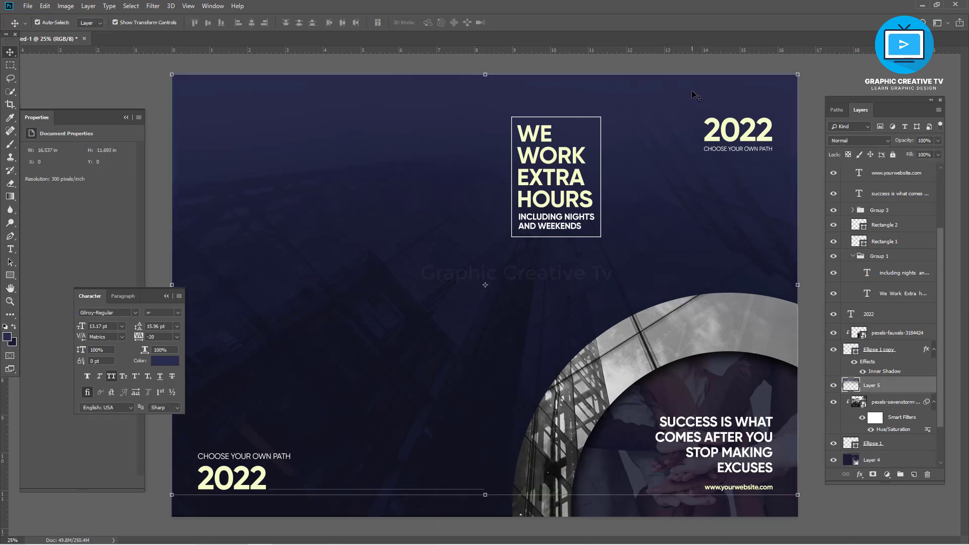
pyautogui.hotkey('ctrl', 'u')
pyautogui.moveTo(763, 327)
pyautogui.mouseDown()
pyautogui.moveTo(785, 333)
pyautogui.moveTo(764, 350)
pyautogui.mouseUp()
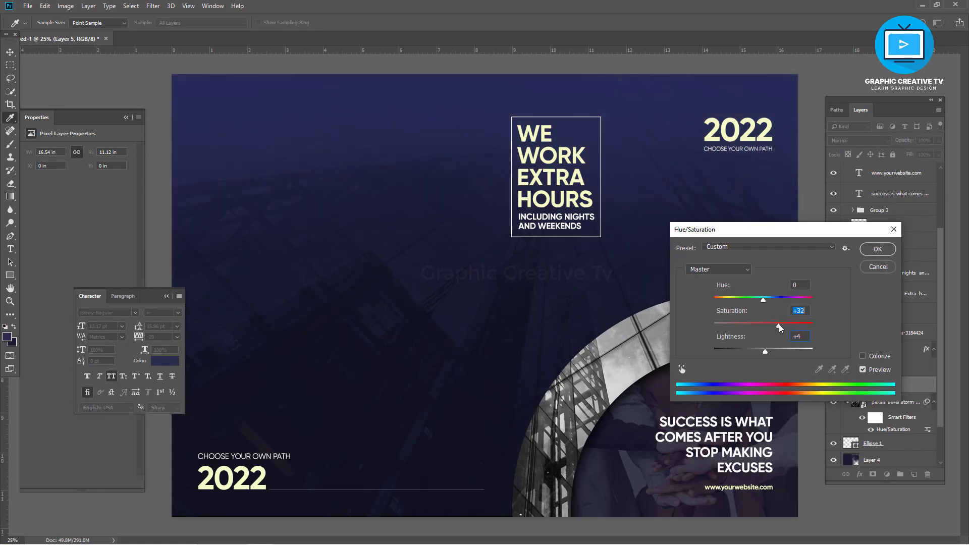
pyautogui.click(878, 248)
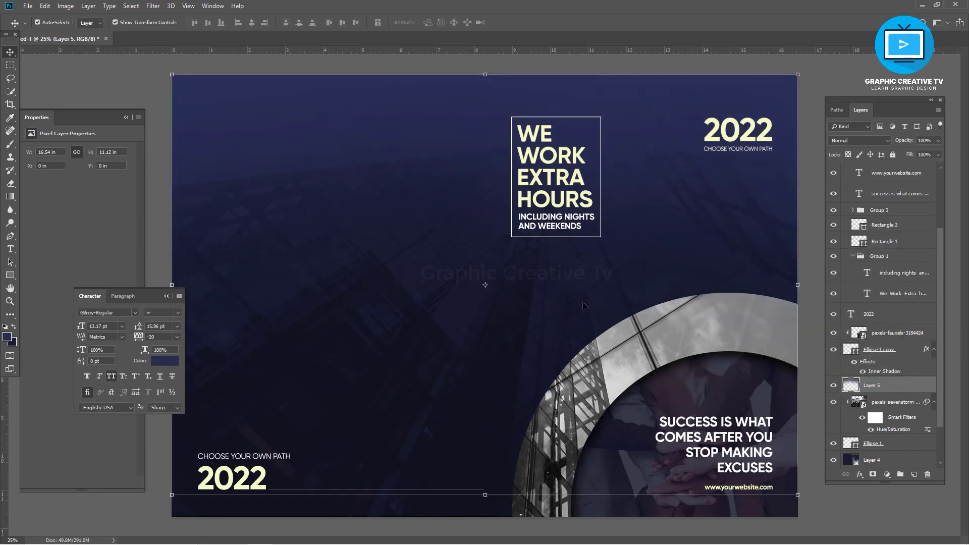
pyautogui.moveTo(485, 496); pyautogui.dragTo(485, 530)
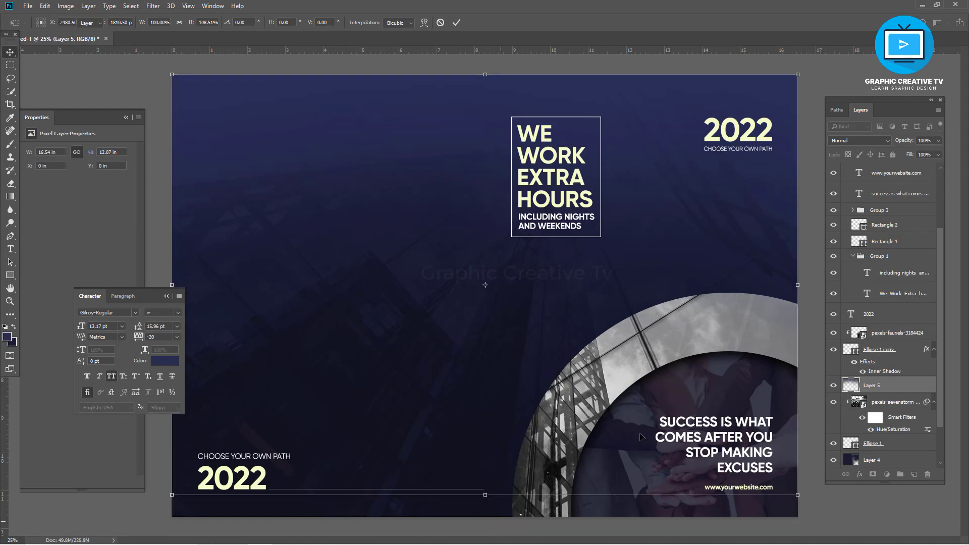
pyautogui.click(848, 75)
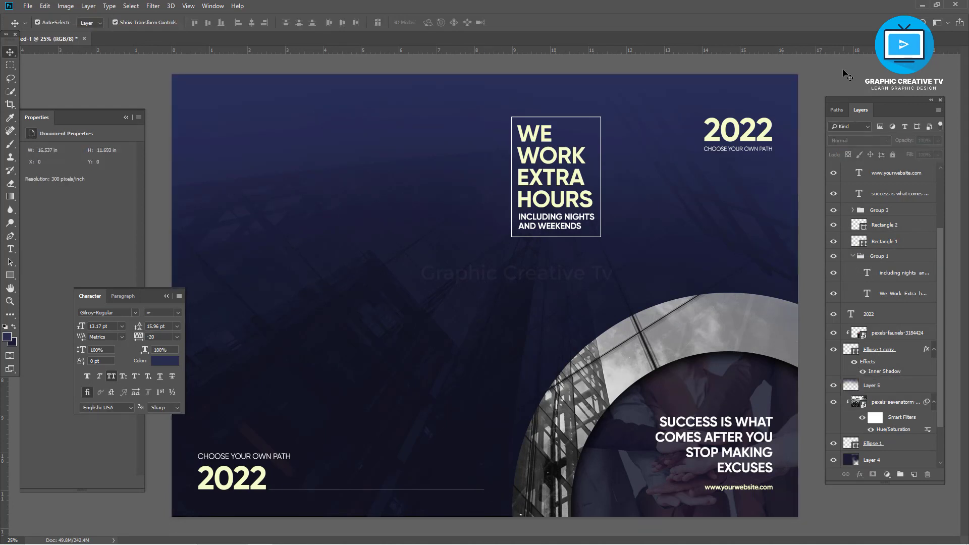
pyautogui.click(873, 402)
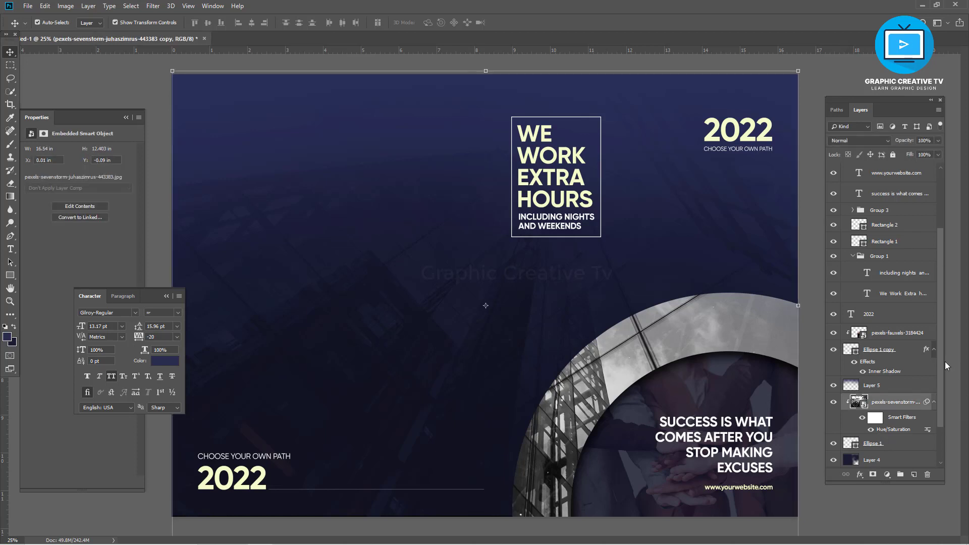
pyautogui.moveTo(945, 361); pyautogui.dragTo(944, 403)
pyautogui.click(879, 427)
pyautogui.hotkey('ctrl', 'j')
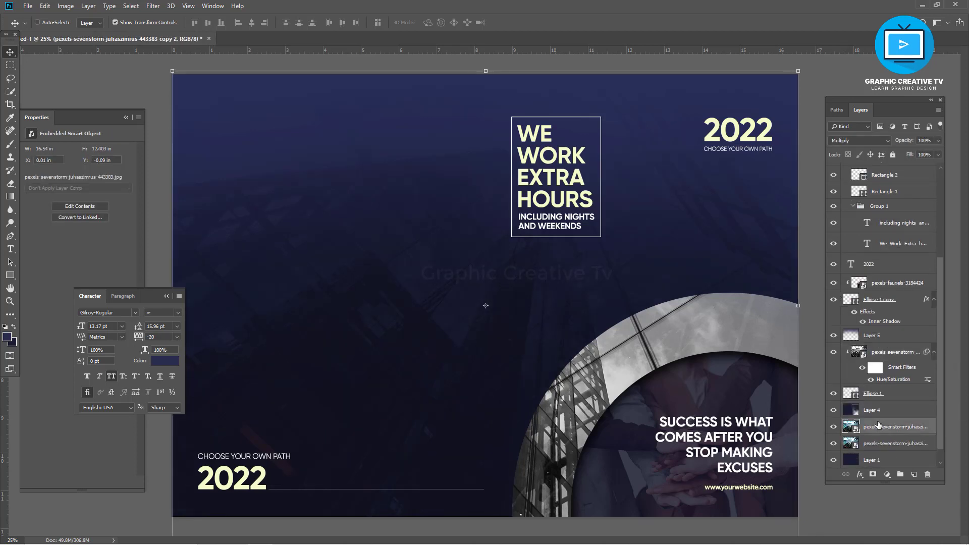
pyautogui.hotkey('ctrl', 'z')
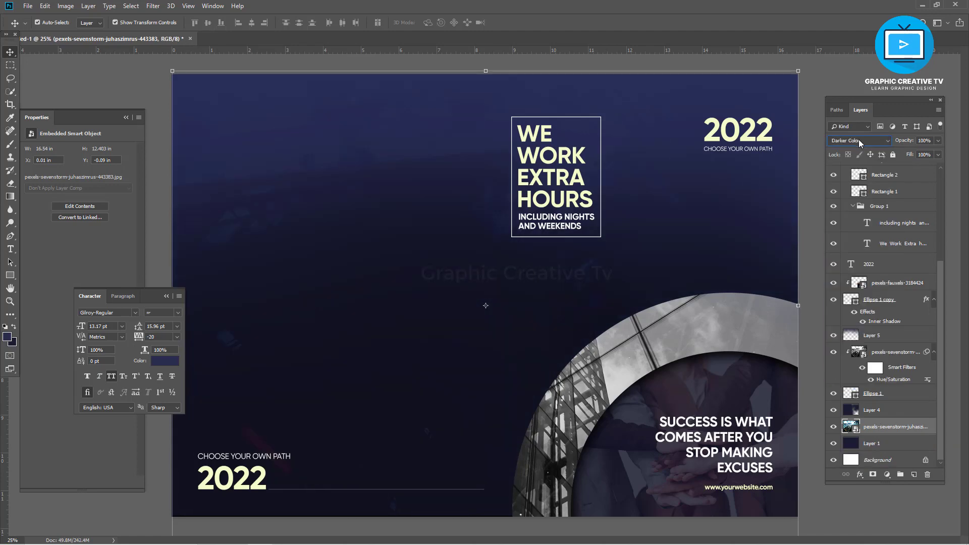
pyautogui.scroll(-5, 858, 139)
pyautogui.scroll(-1, 859, 139)
pyautogui.scroll(-1, 858, 140)
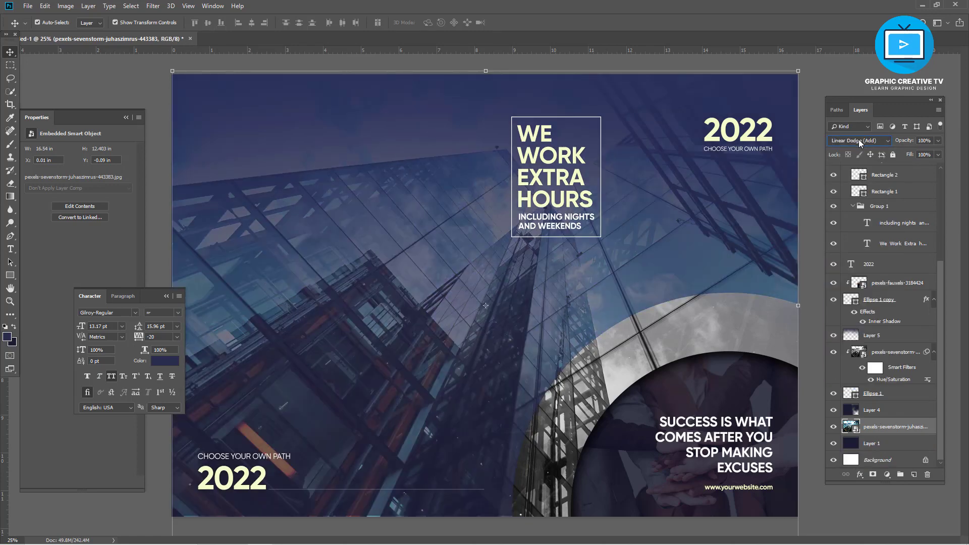
pyautogui.scroll(-1, 859, 139)
pyautogui.scroll(-1, 858, 140)
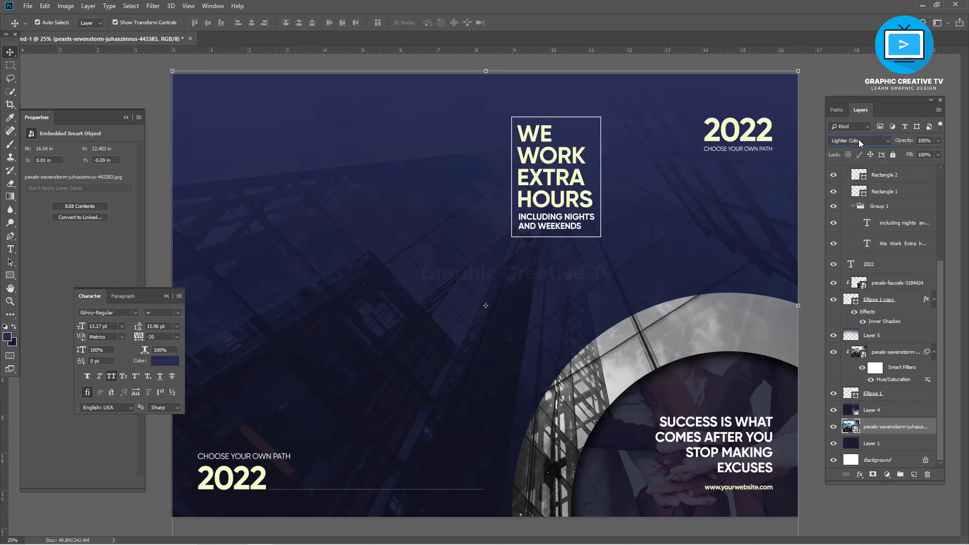
pyautogui.scroll(4, 859, 139)
pyautogui.scroll(2, 859, 140)
pyautogui.scroll(1, 859, 139)
pyautogui.scroll(2, 858, 140)
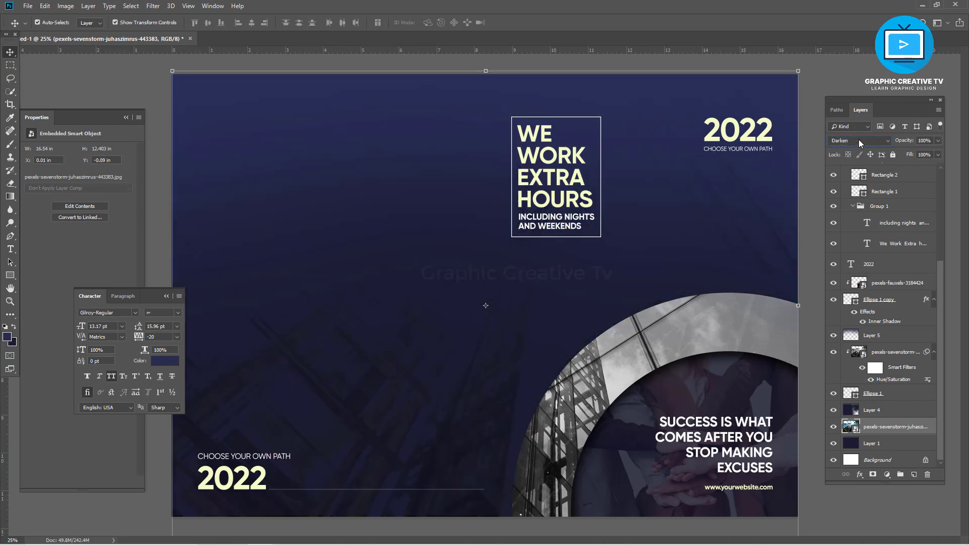
pyautogui.scroll(3, 859, 140)
pyautogui.scroll(-2, 858, 140)
pyautogui.scroll(2, 859, 139)
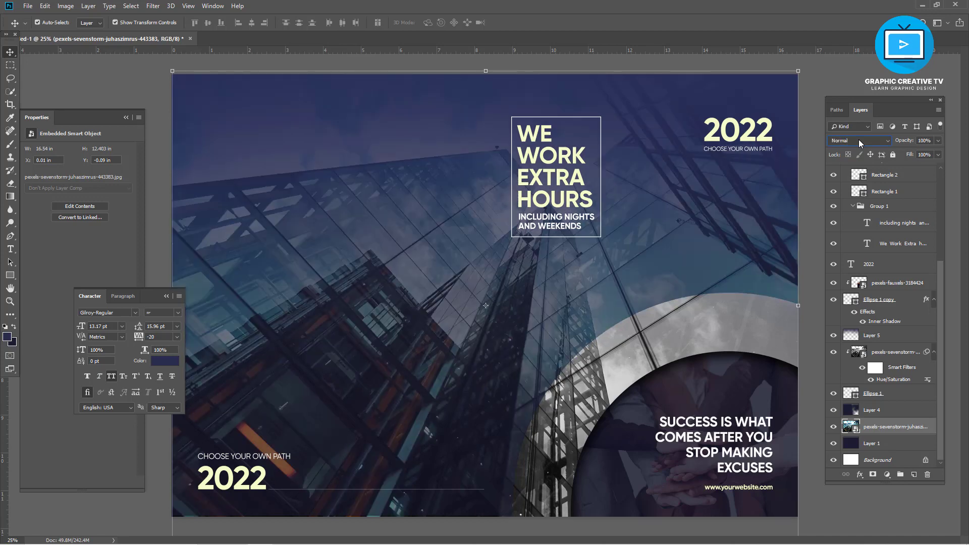
pyautogui.click(859, 139)
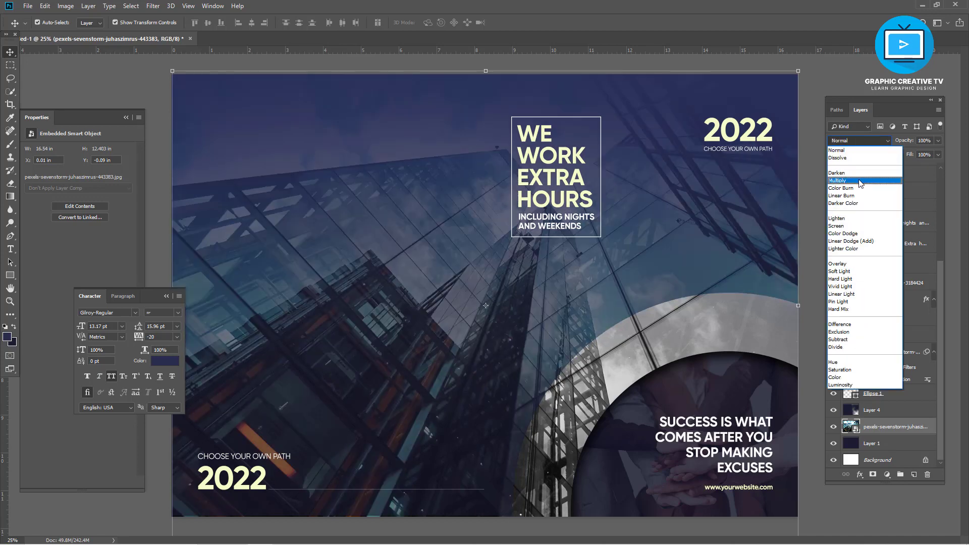
pyautogui.click(857, 183)
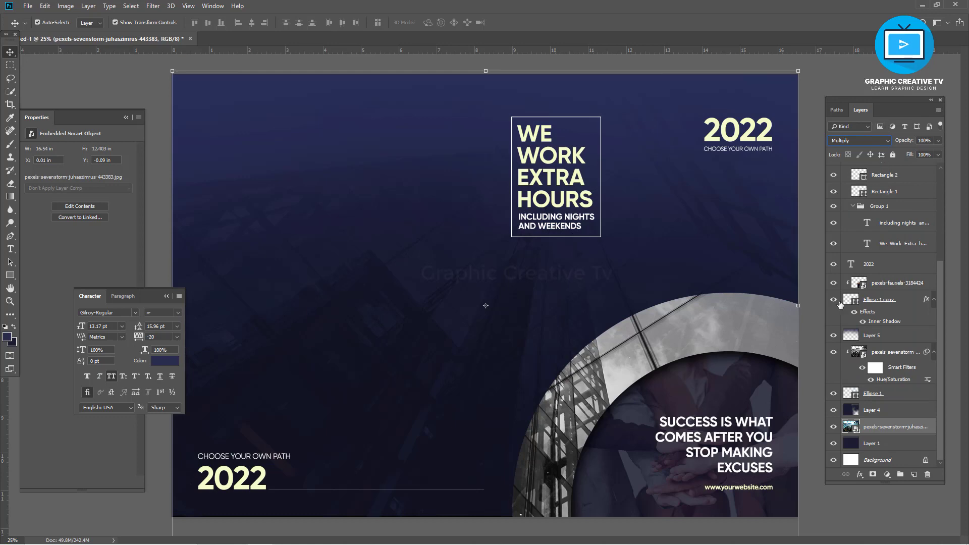
pyautogui.scroll(-2, 872, 140)
pyautogui.scroll(-1, 871, 140)
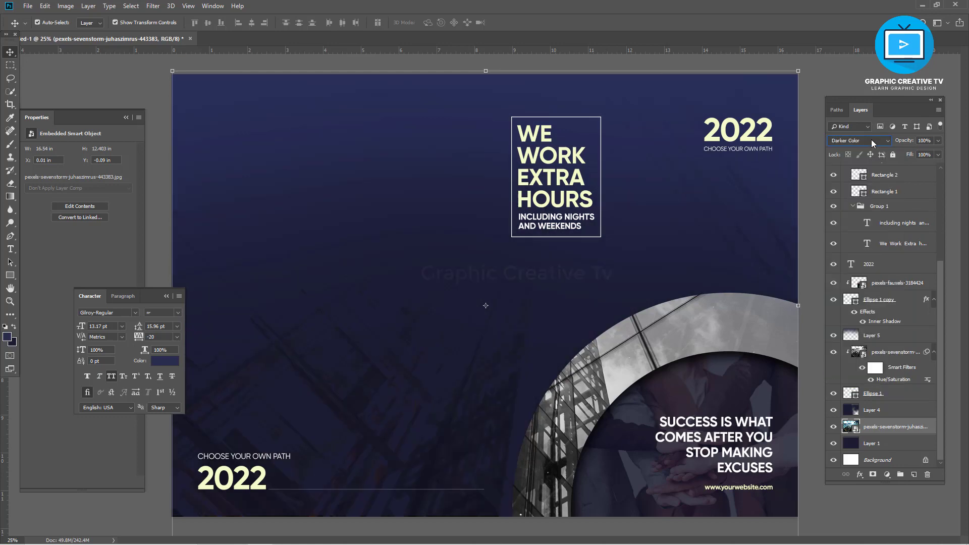
pyautogui.scroll(-1, 871, 139)
pyautogui.scroll(-1, 871, 140)
pyautogui.scroll(-1, 871, 139)
pyautogui.scroll(-1, 871, 139)
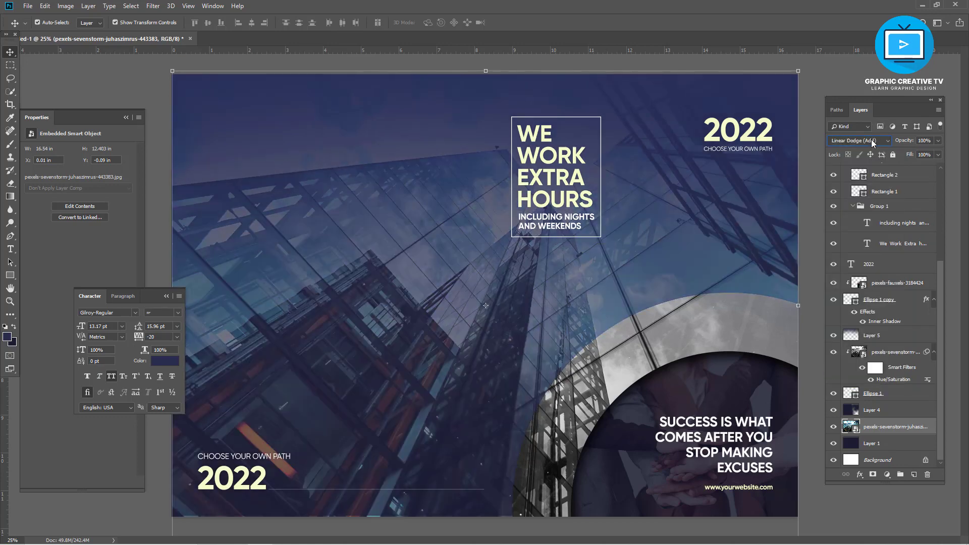
pyautogui.scroll(-1, 872, 140)
pyautogui.scroll(-1, 871, 141)
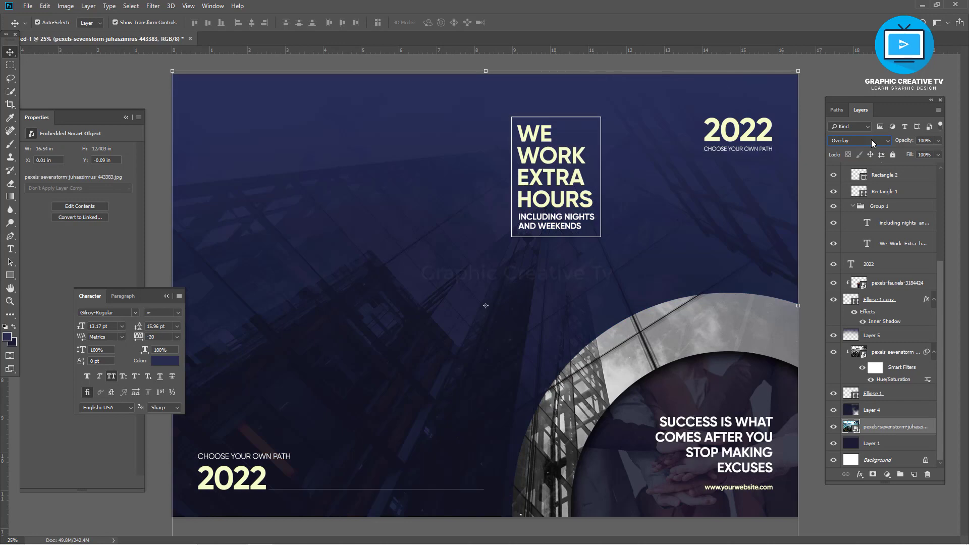
pyautogui.click(868, 142)
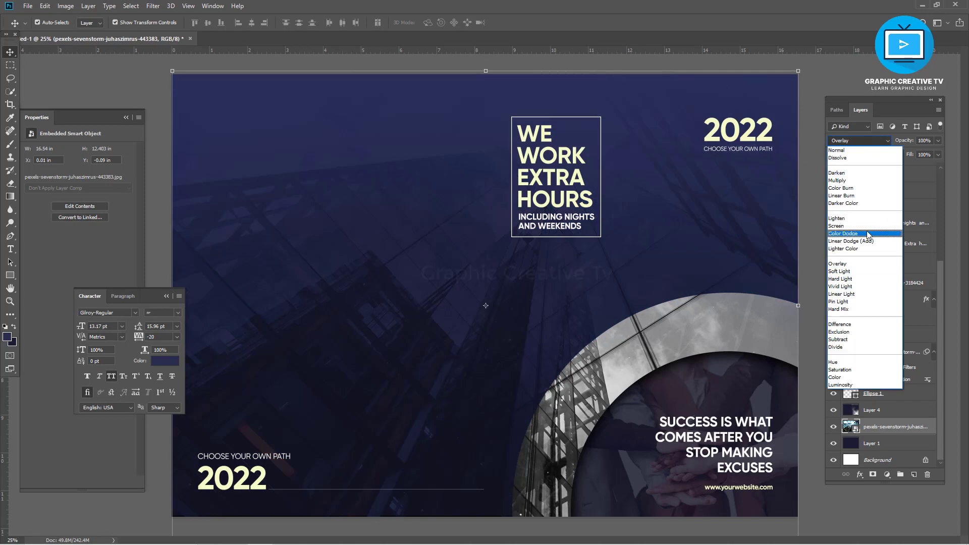
pyautogui.click(846, 181)
pyautogui.click(858, 140)
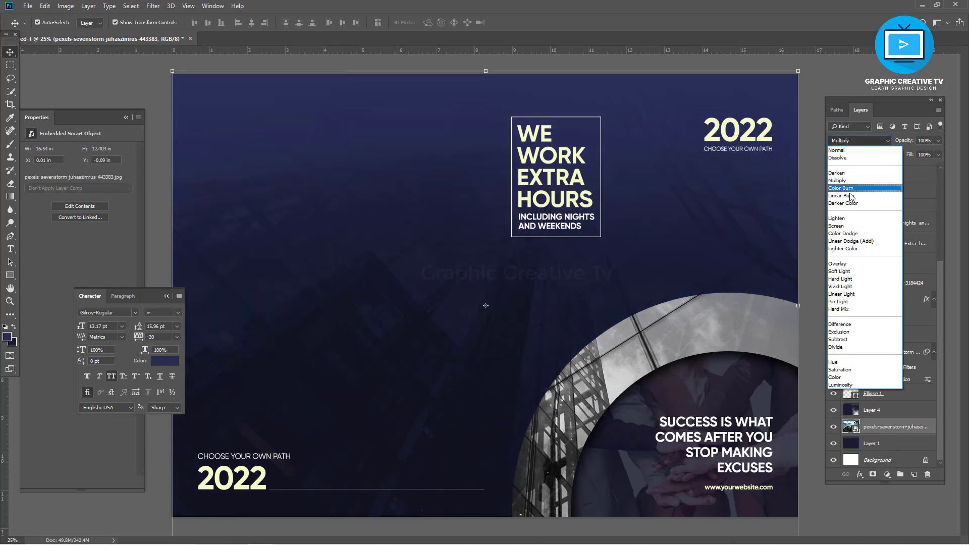
pyautogui.click(843, 262)
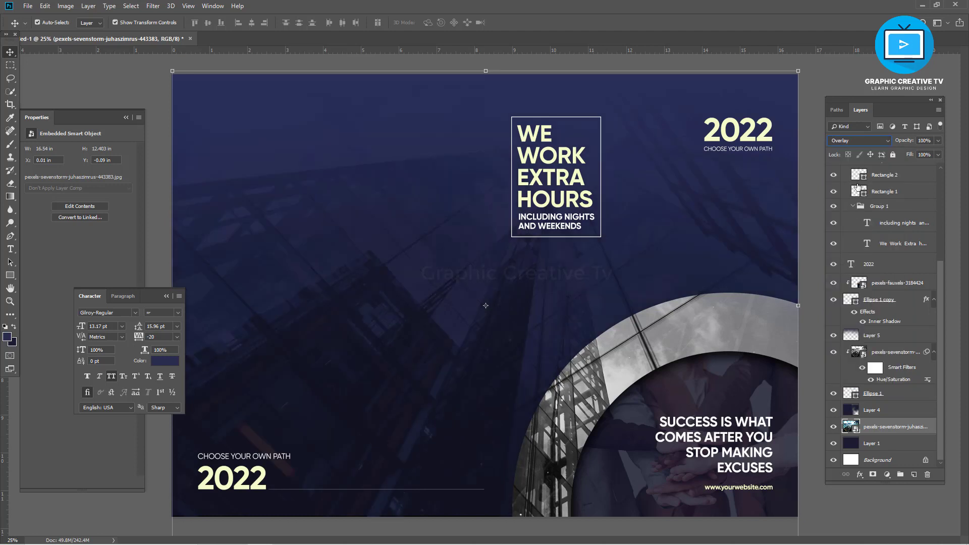
pyautogui.click(863, 142)
pyautogui.click(856, 182)
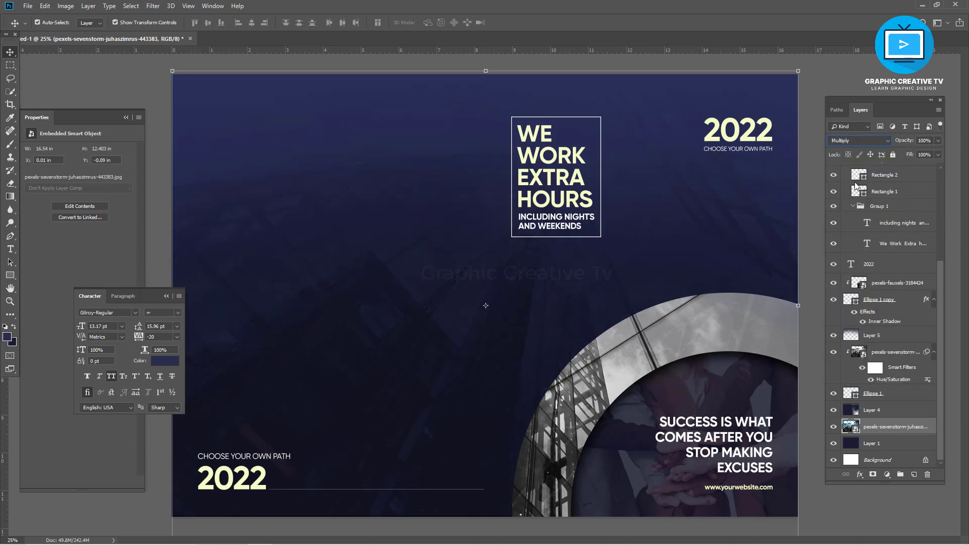
pyautogui.click(820, 91)
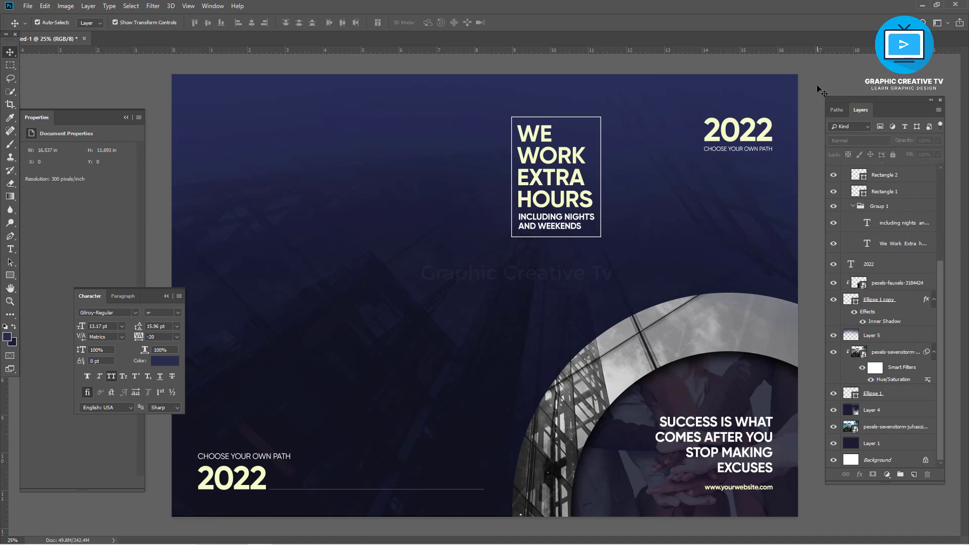
# Step: Shrink the bottom-left CHOOSE YOUR OWN PATH caption to about 10.87 pt, just above 2022
pyautogui.click(254, 453)
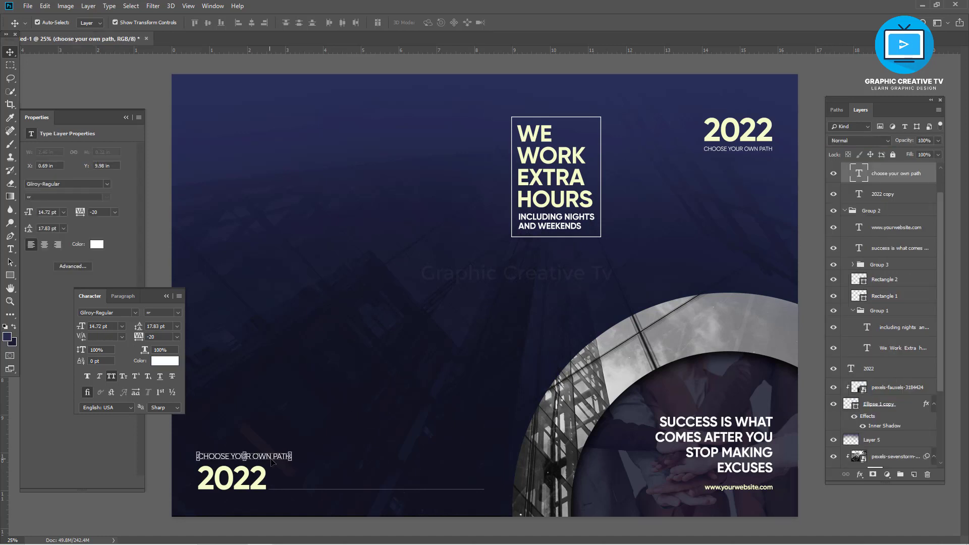
pyautogui.moveTo(291, 460); pyautogui.dragTo(263, 464)
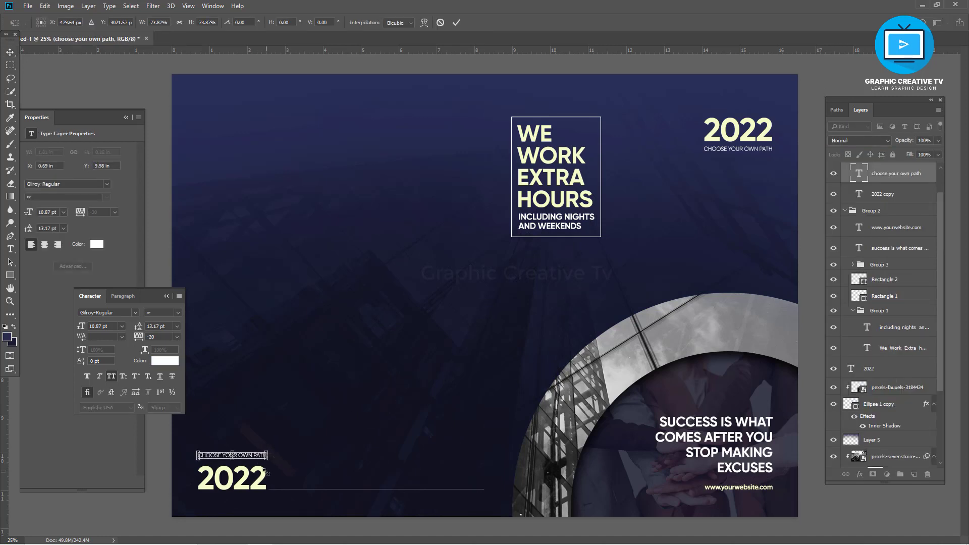
pyautogui.press('Return')
pyautogui.click(146, 93)
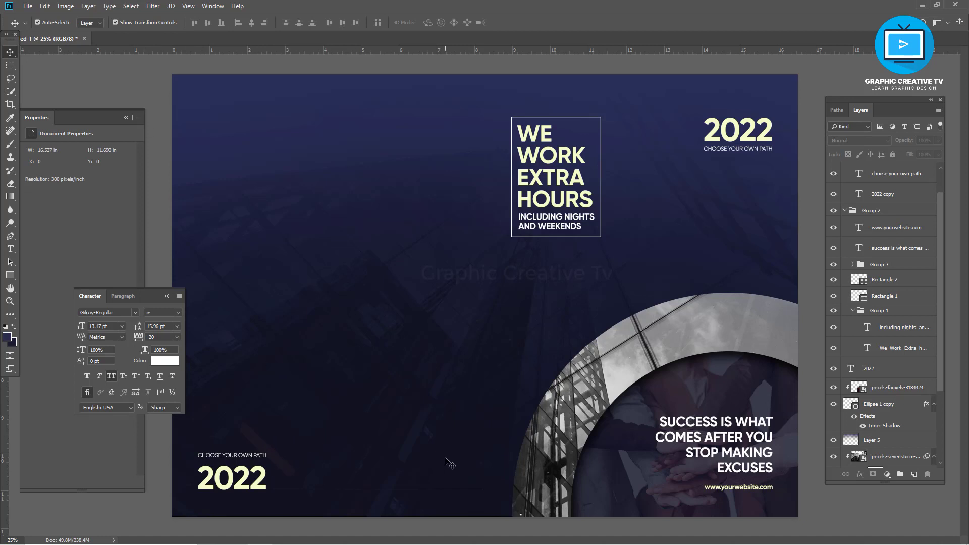
pyautogui.moveTo(224, 458); pyautogui.dragTo(230, 460)
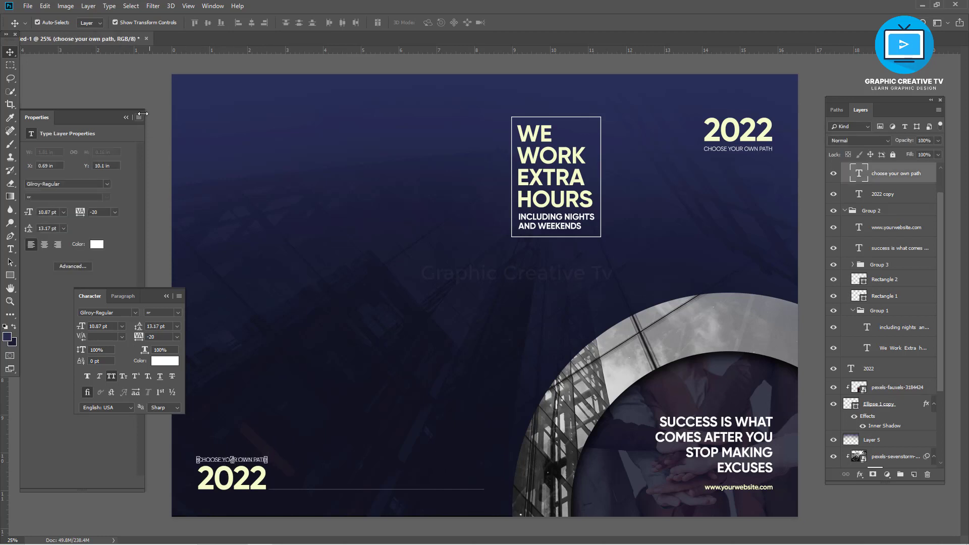
pyautogui.click(132, 98)
pyautogui.click(127, 118)
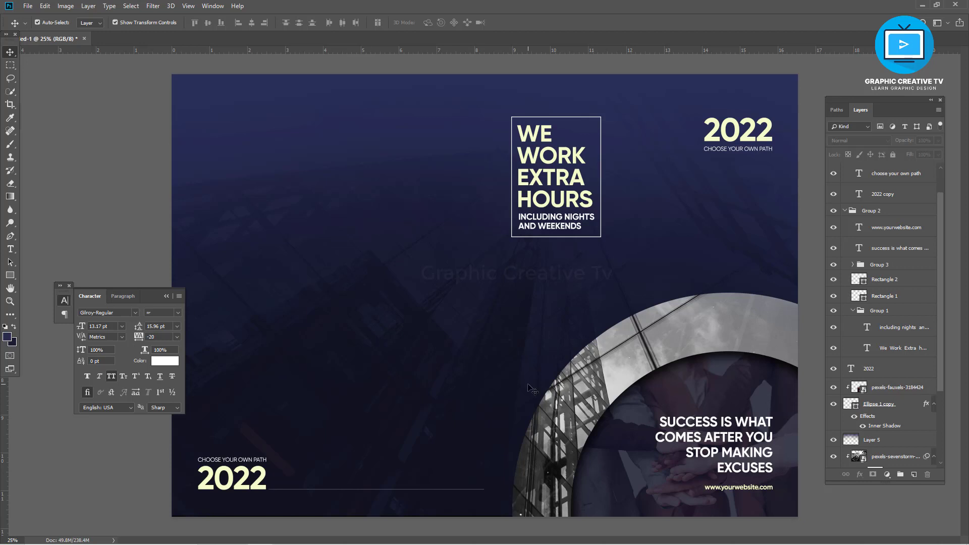
# Step: Collapse the Character panel and show the finished flyer in panel-free full-screen mode
pyautogui.click(166, 296)
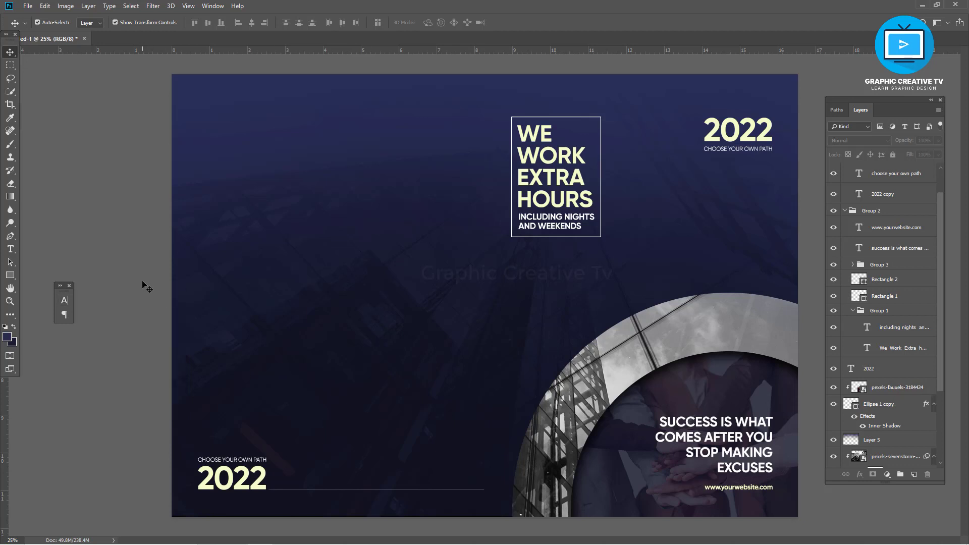
pyautogui.press('f')
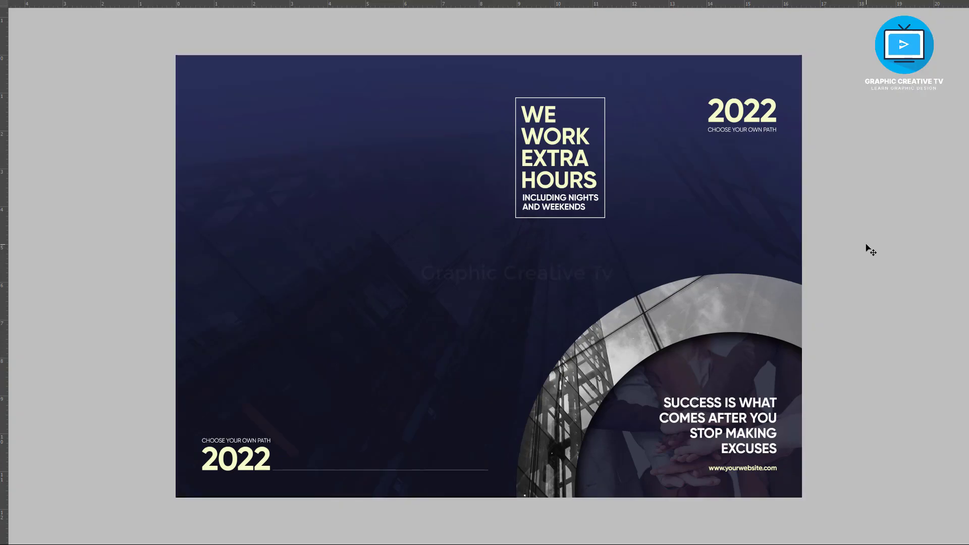